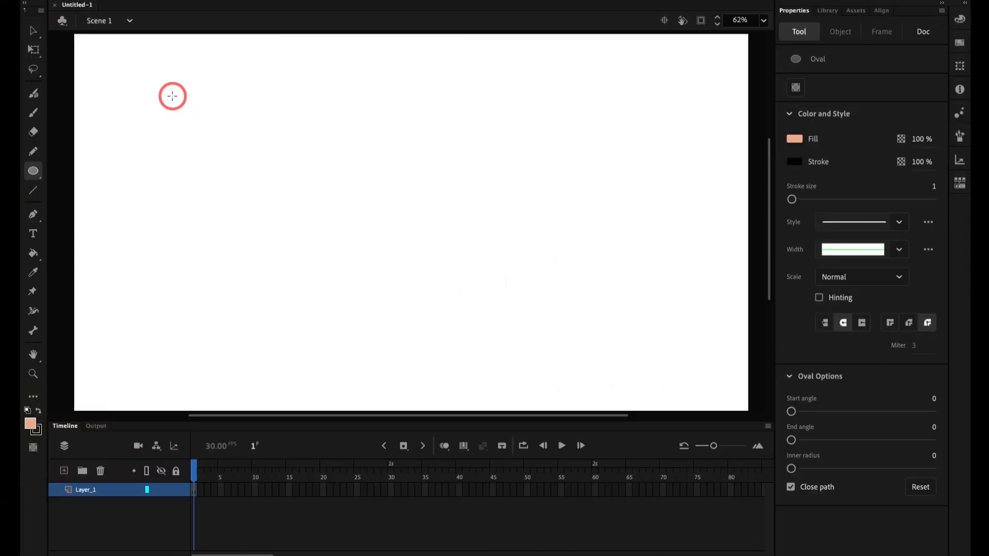
Step: Draw a filled circle about 305 px wide in the upper left of the stage and place a copy beside it, at X about 677
mouse_move(150, 92)
left_mouse_down()
mouse_move(239, 197)
mouse_move(246, 177)
left_mouse_up()
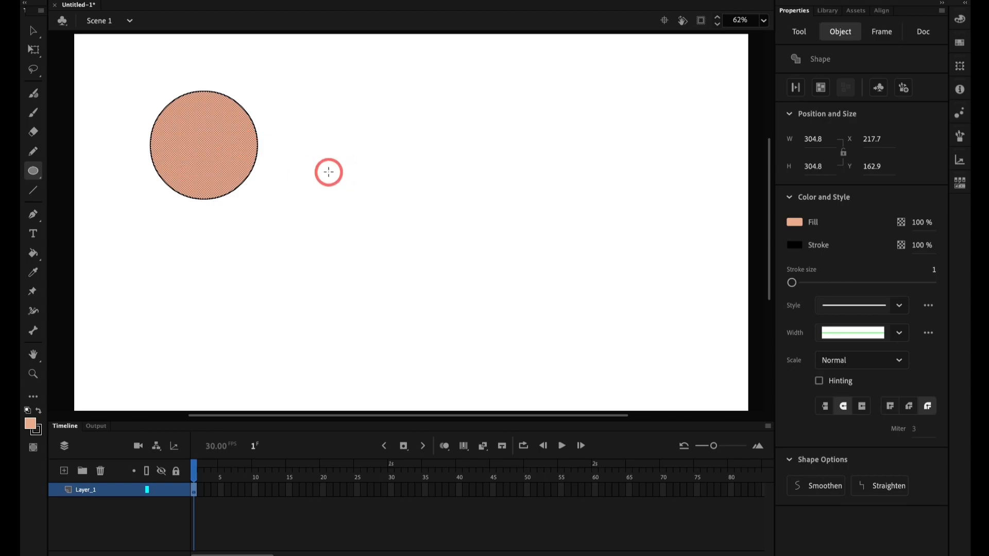
key("v")
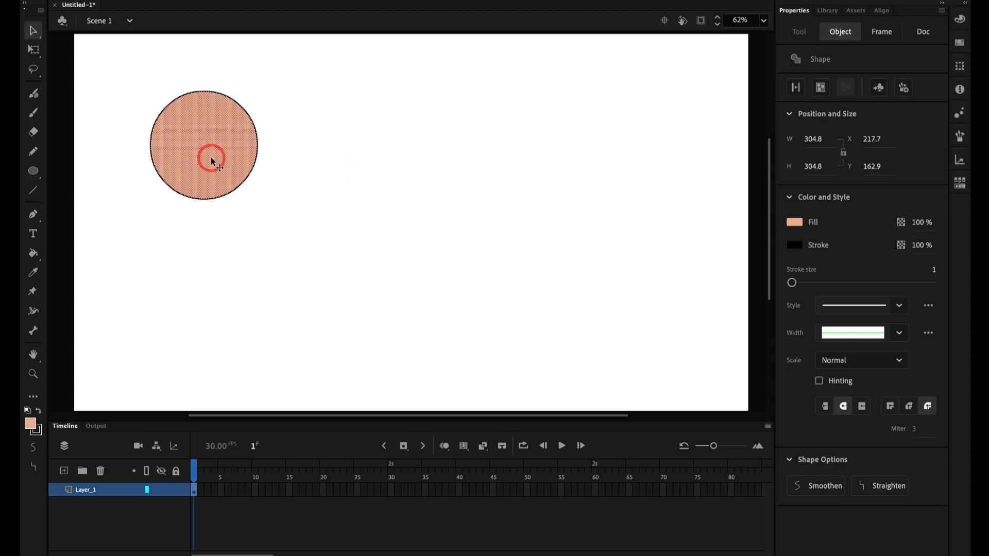
left_click_drag(211, 162, 374, 161)
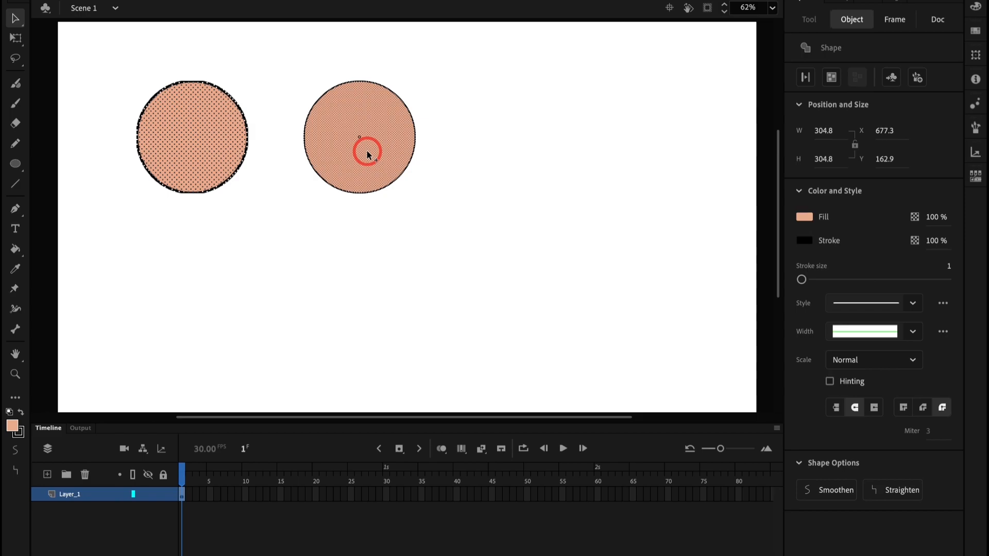
Step: Group the second circle and place a copy of the group to its right, at X about 1142
left_click(367, 155)
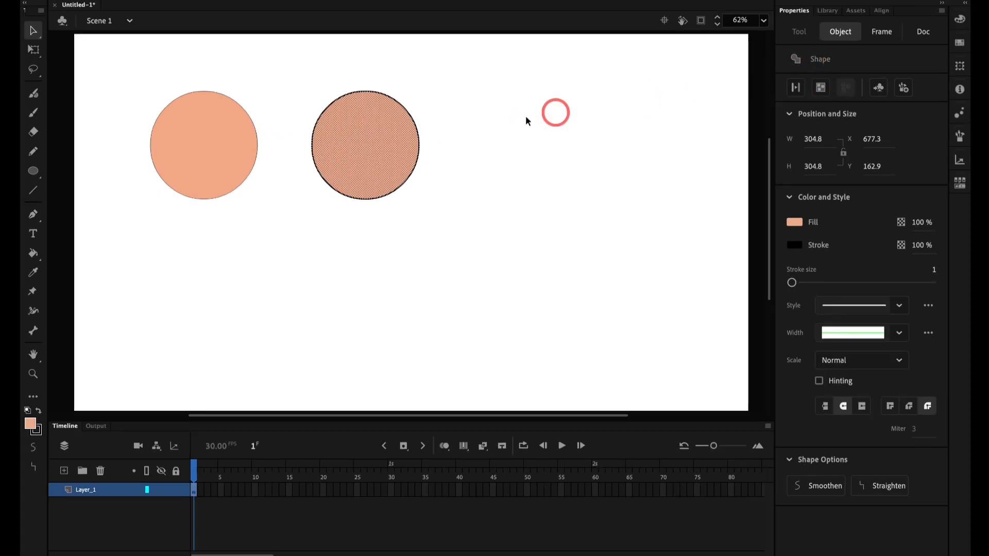
key("super+g")
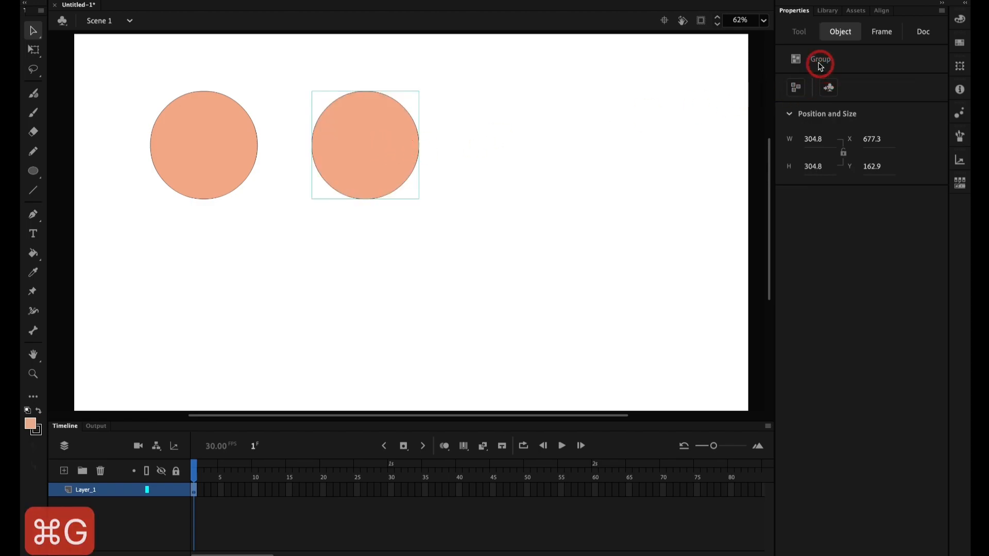
left_click_drag(368, 165, 532, 164)
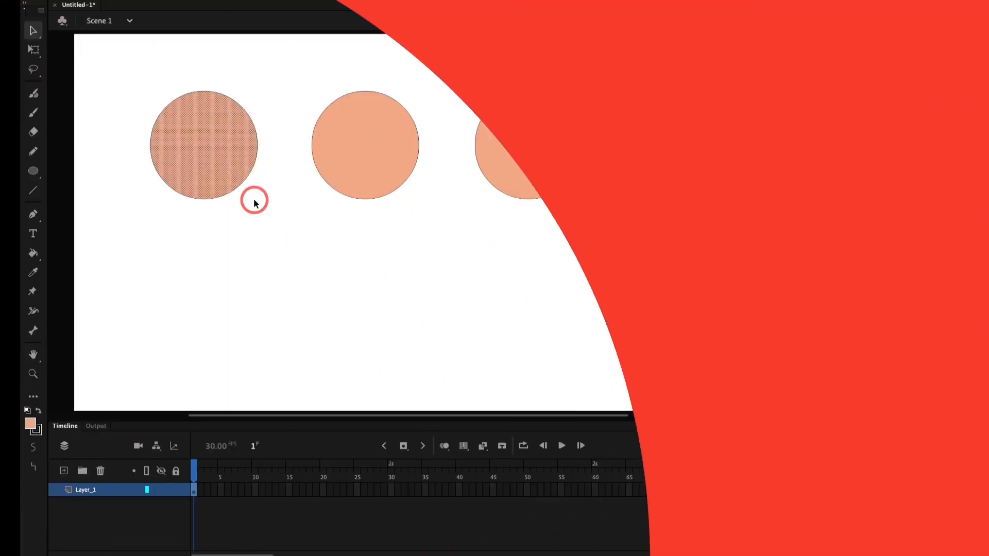
Step: Try reshaping the lower edge of the ungrouped first circle by pulling its outline, undoing each change
left_click(254, 202)
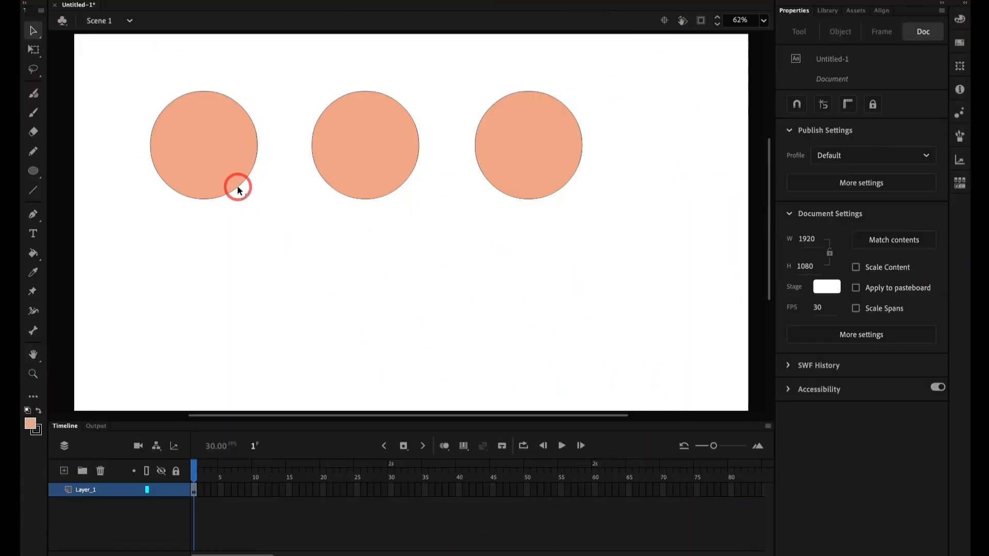
mouse_move(237, 190)
left_mouse_down()
mouse_move(212, 156)
mouse_move(252, 196)
mouse_move(188, 140)
mouse_move(242, 197)
left_mouse_up()
key("super+z")
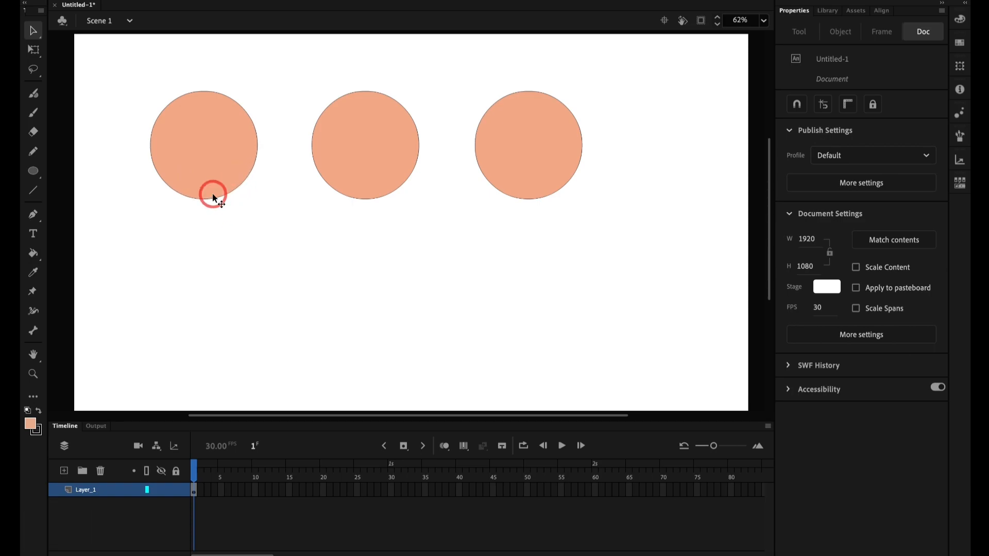
left_click_drag(215, 199, 204, 166)
key("super+z")
scroll(206, 136, "right", 5)
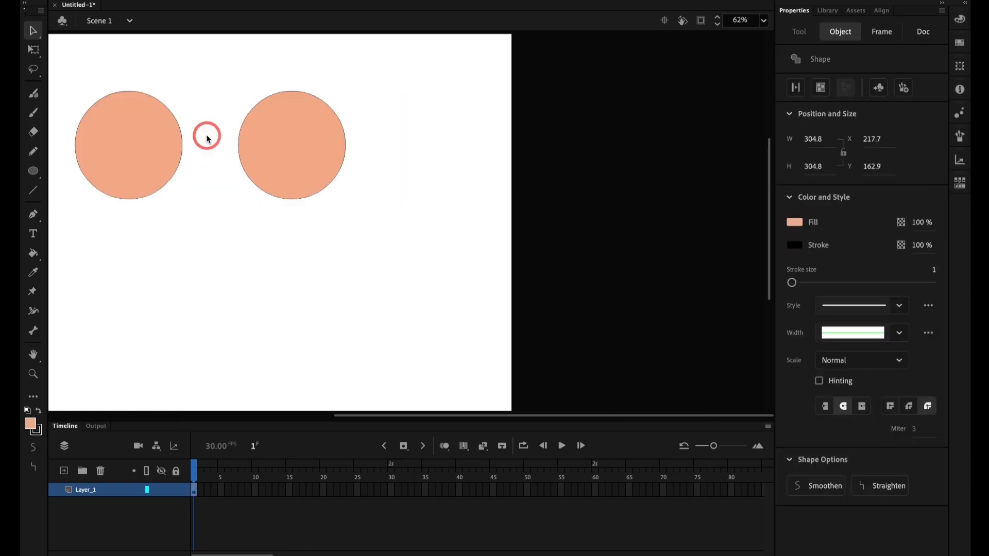
scroll(252, 197, "left", 10)
key("super+2")
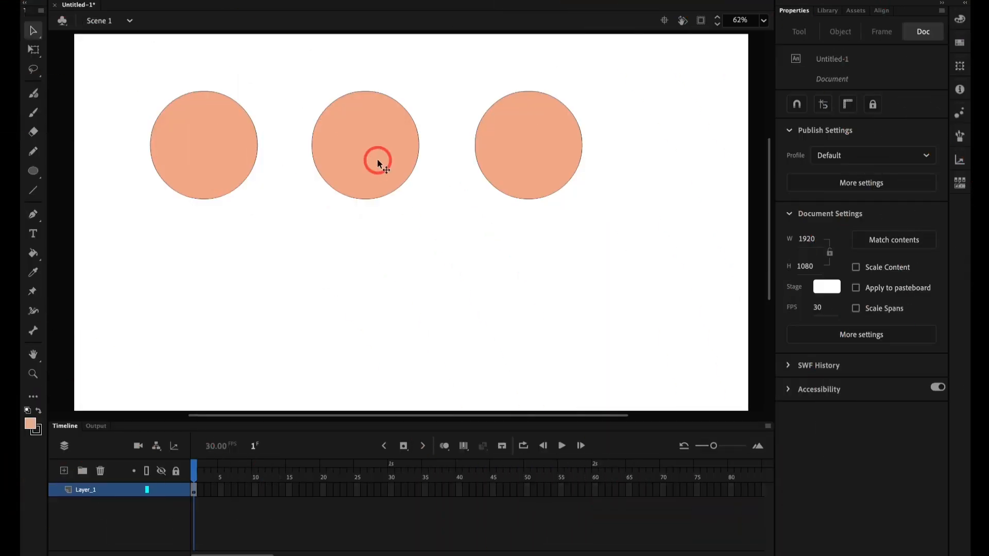
Step: Enter the middle circle's group and group the circle shape inside it once more
left_click(378, 160)
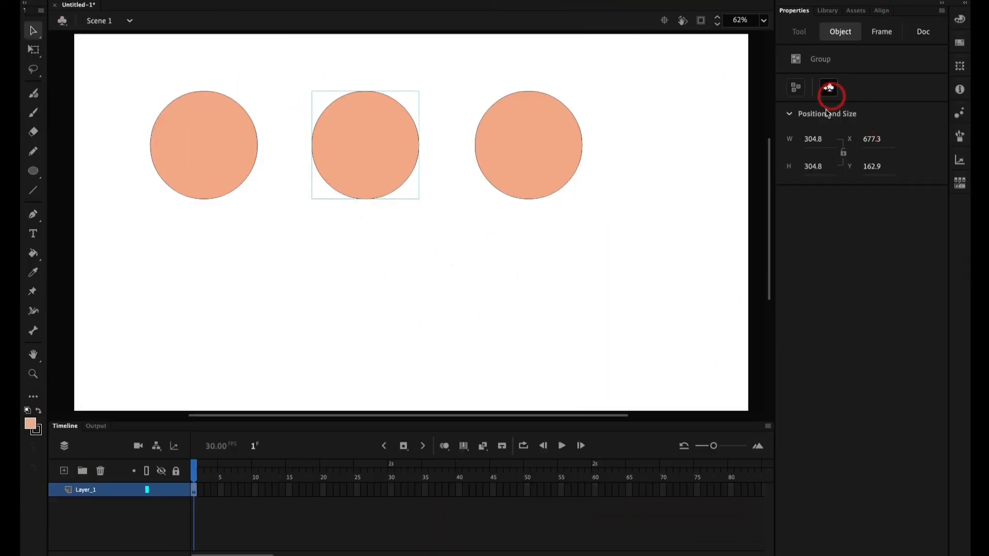
double_click(368, 185)
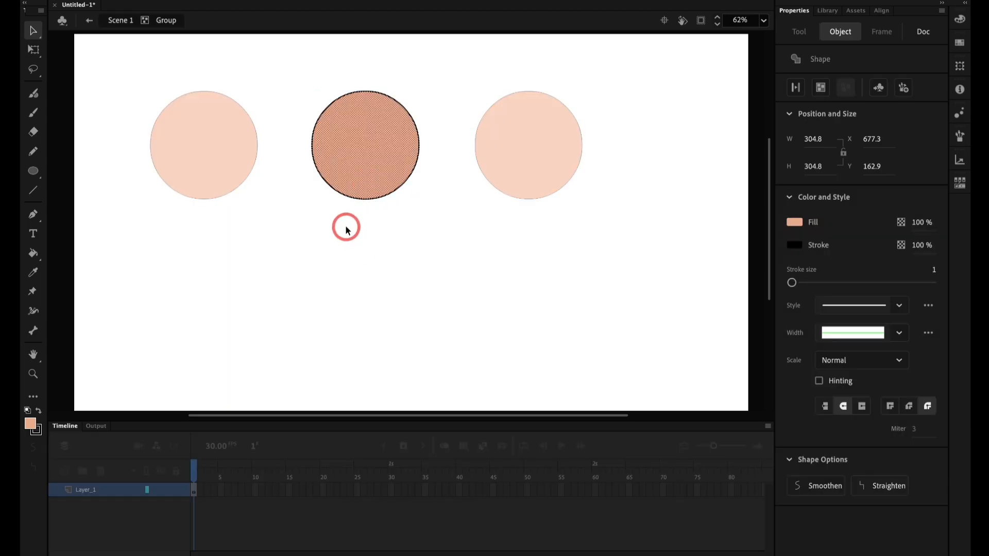
key("super+g")
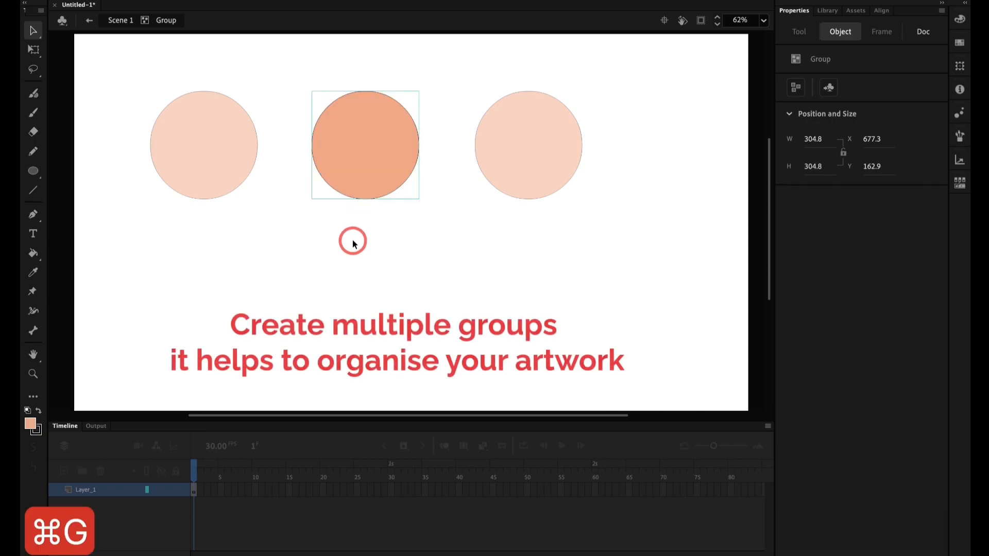
Step: Place three overlapping copies of the nested circle group around the original inside the middle group
left_click_drag(356, 167, 423, 235)
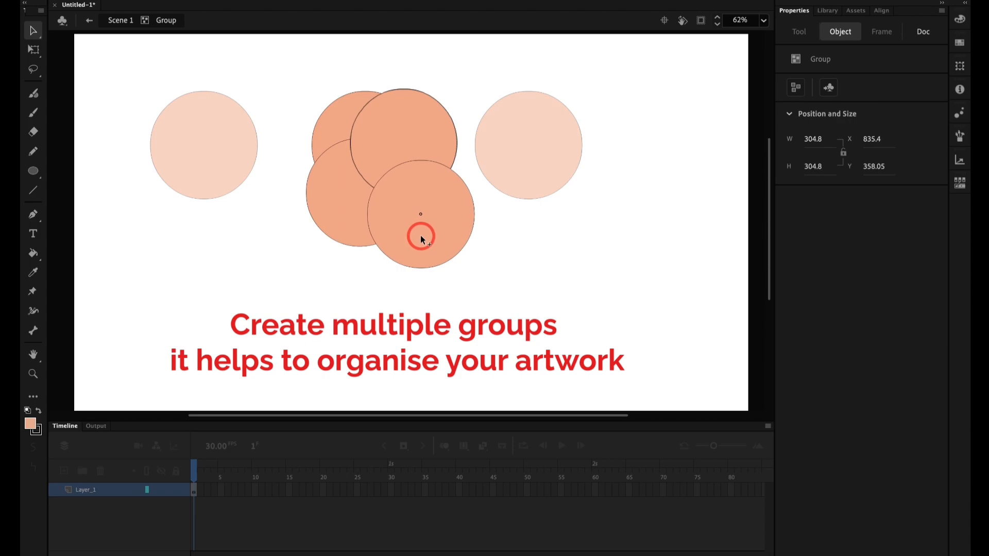
left_click(426, 309)
scroll(424, 216, "left", 5)
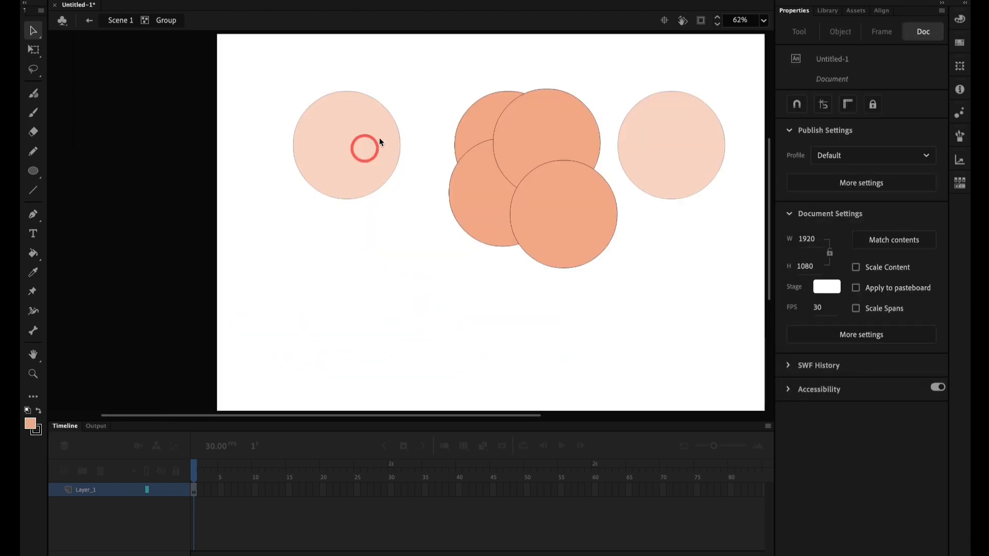
scroll(515, 174, "right", 5)
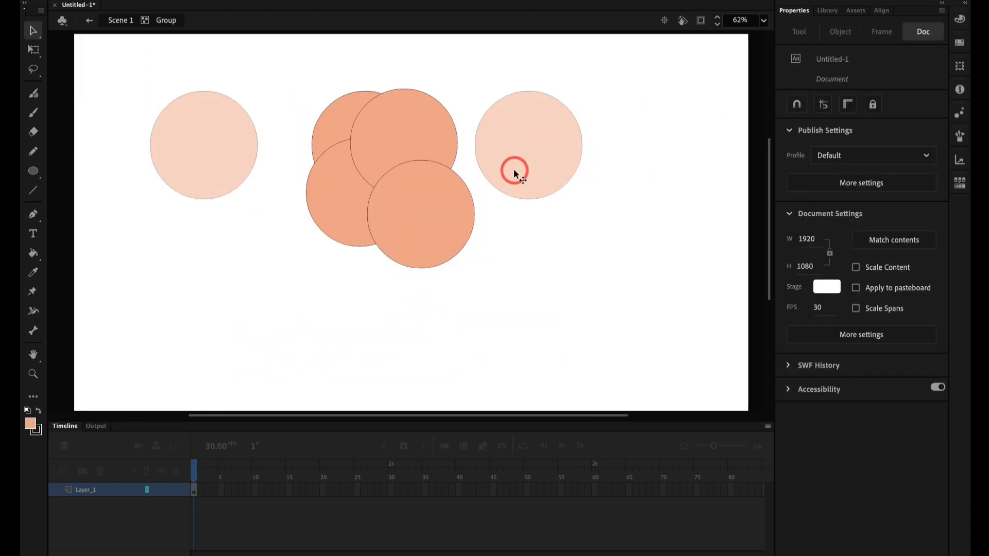
Step: Try moving the original nested circle group up and left, away from its copies, and undo the move
left_click(338, 135)
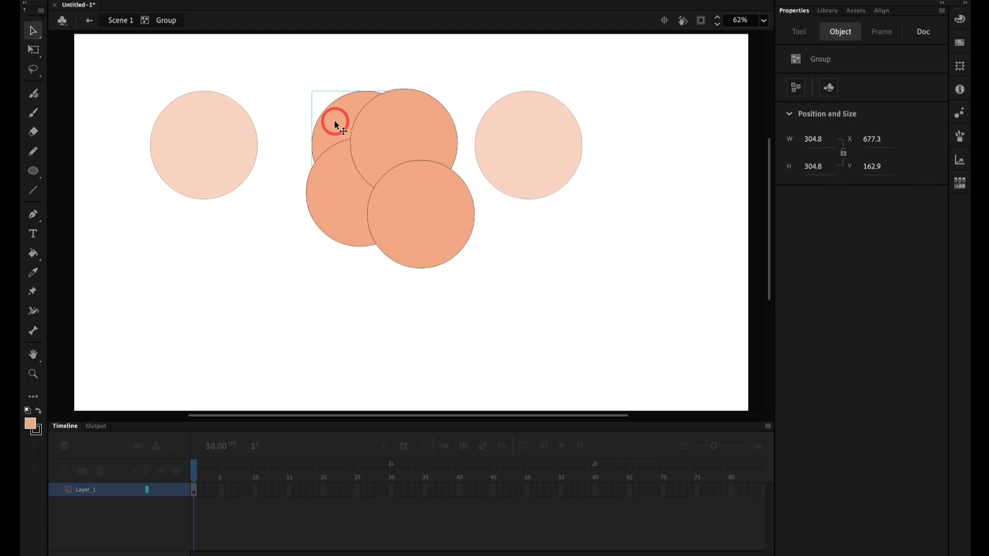
left_click_drag(336, 125, 261, 69)
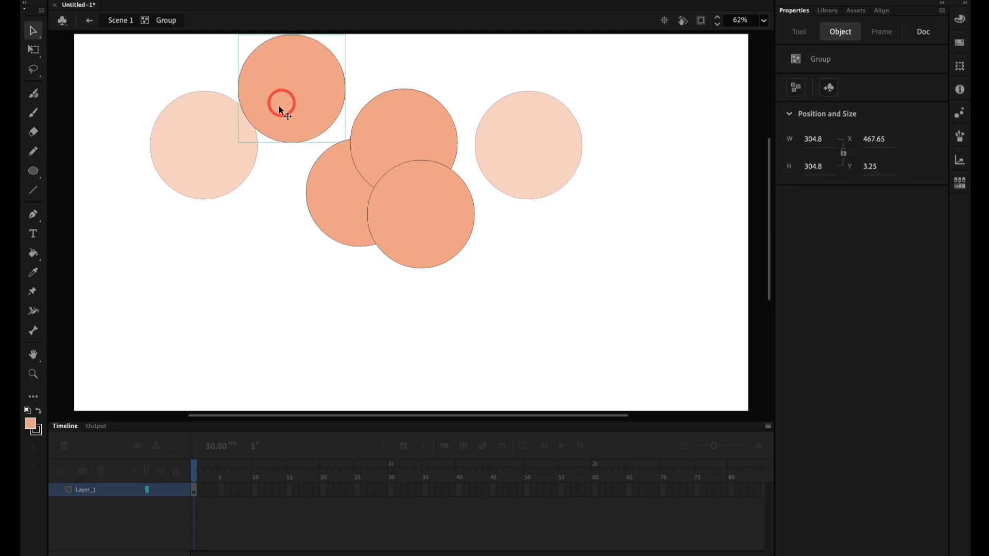
key("super+z")
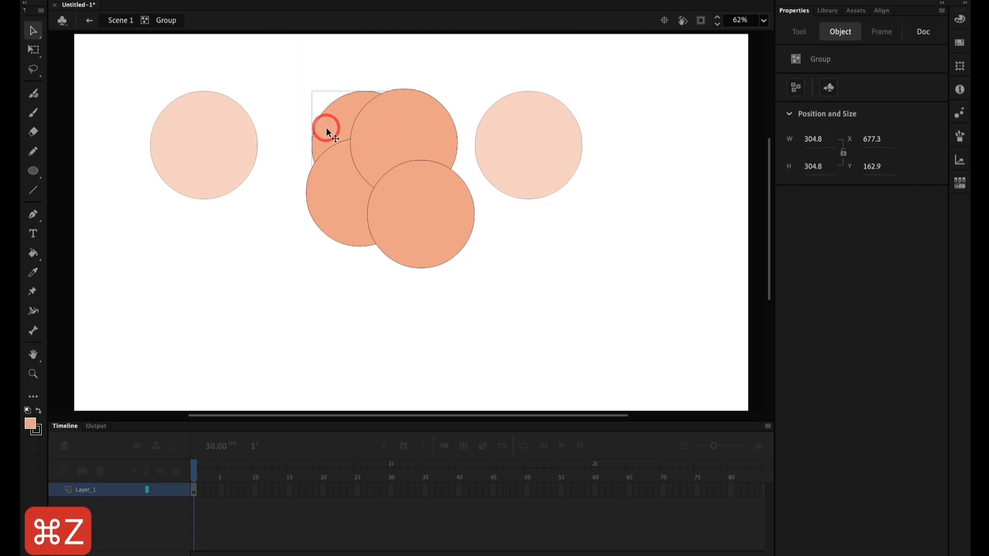
left_click(297, 78)
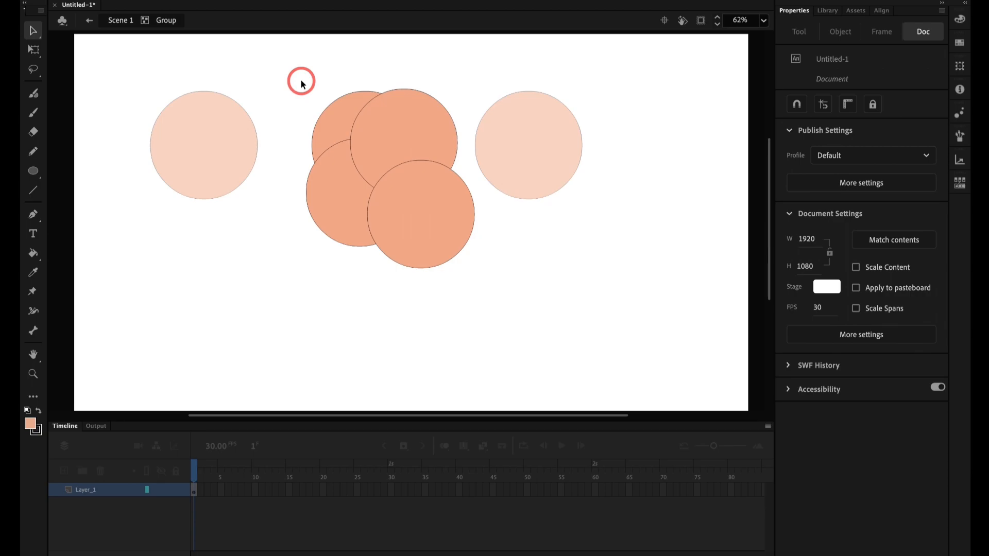
Step: Delete the three overlapping copies inside the middle group, keeping only the original nested circle group
scroll(314, 103, "right", 3)
key("super+a")
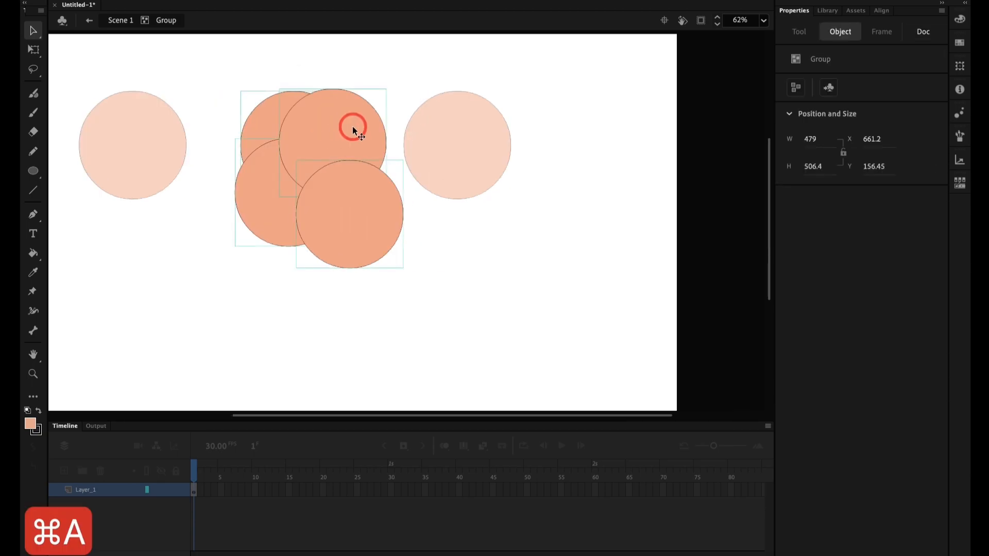
left_click(267, 118, "shift")
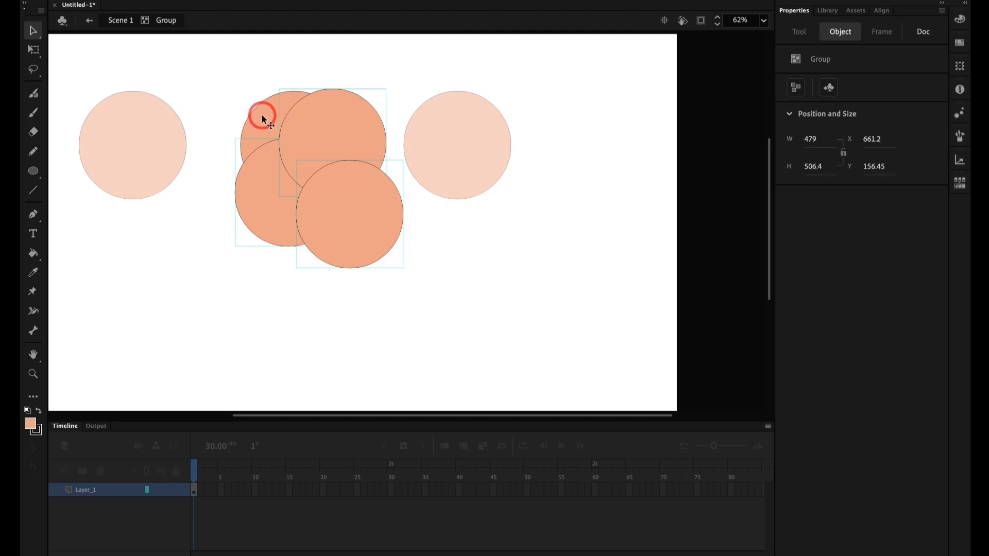
key("Delete")
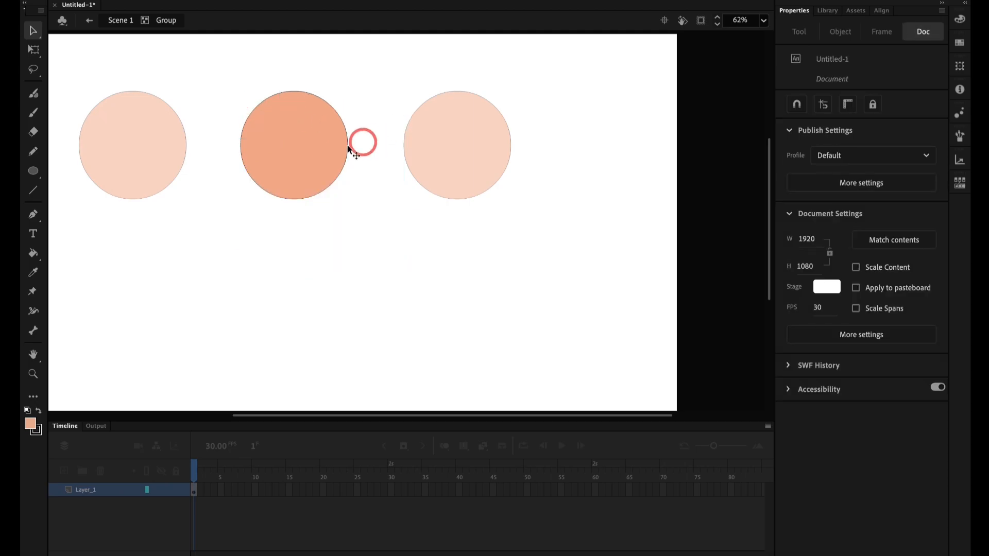
Step: Open the nested circle group to examine its inner shape, and return level by level to Scene 1
left_click(330, 163)
double_click(329, 163)
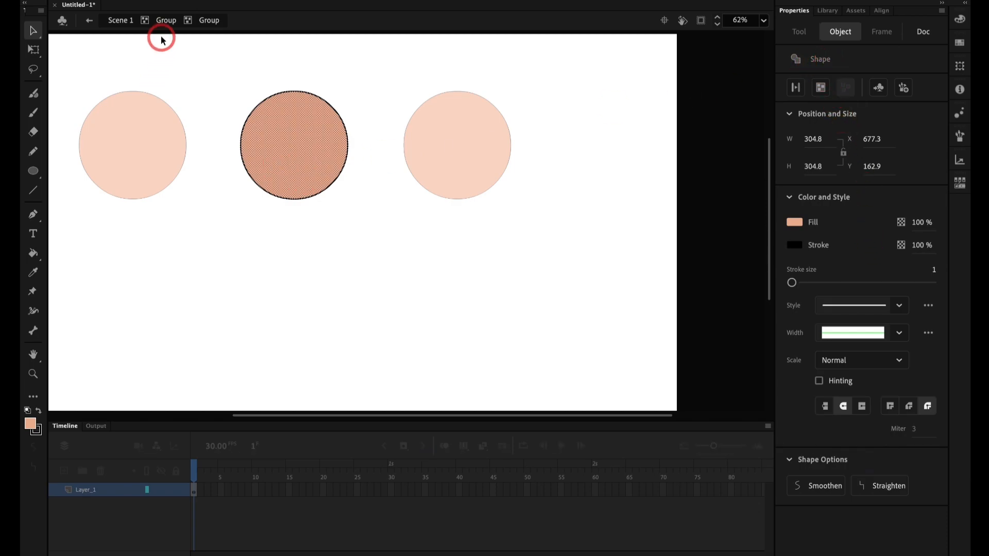
left_click(166, 21)
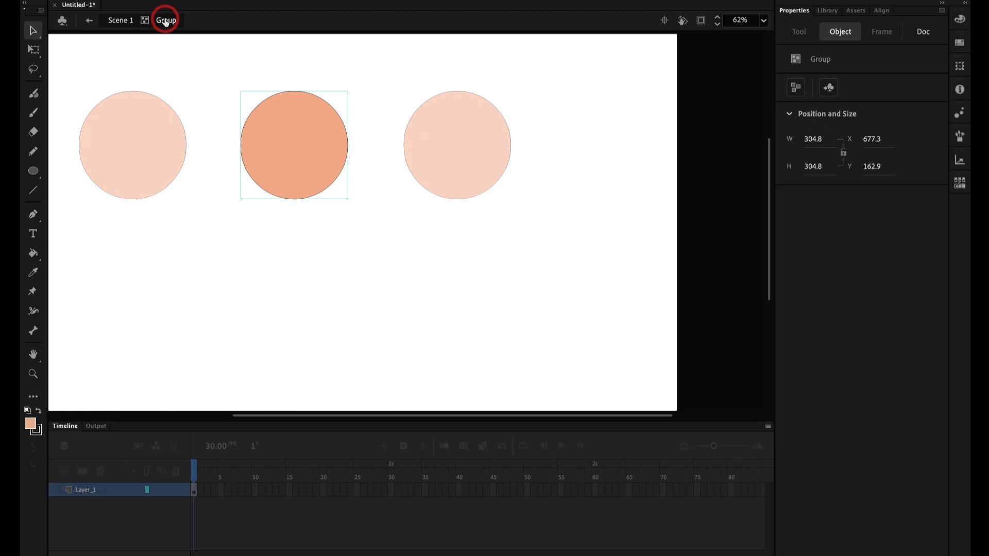
left_click(123, 21)
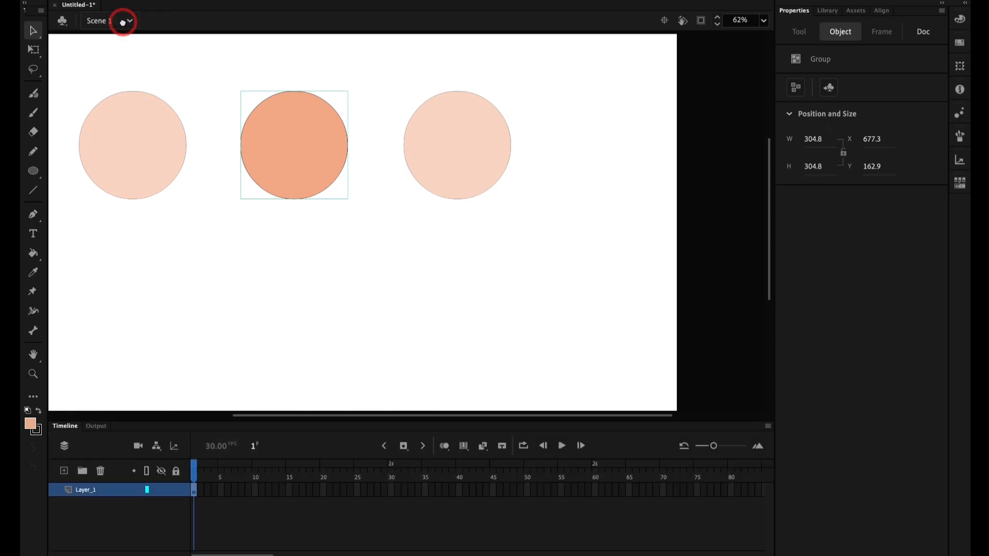
left_click(344, 312)
key("super+2")
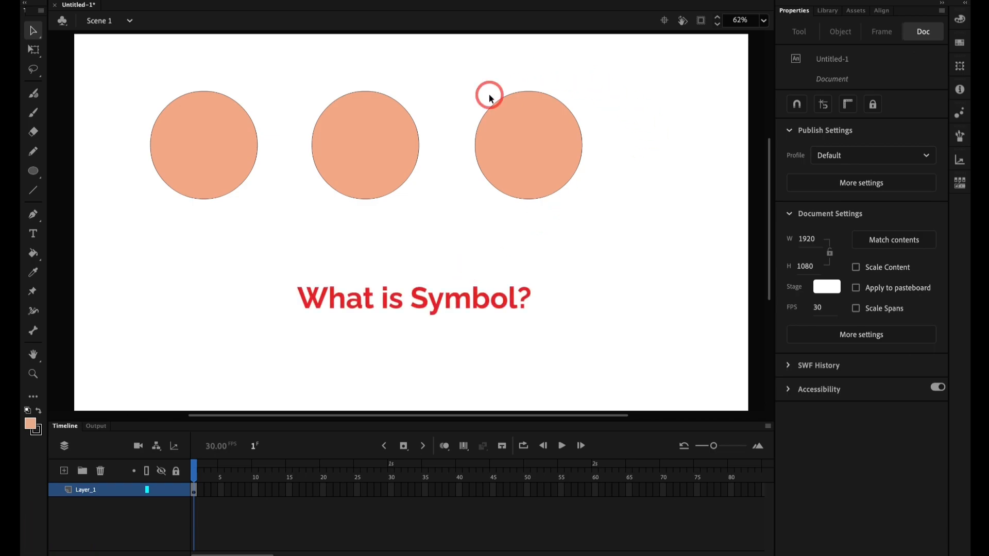
left_click(568, 133)
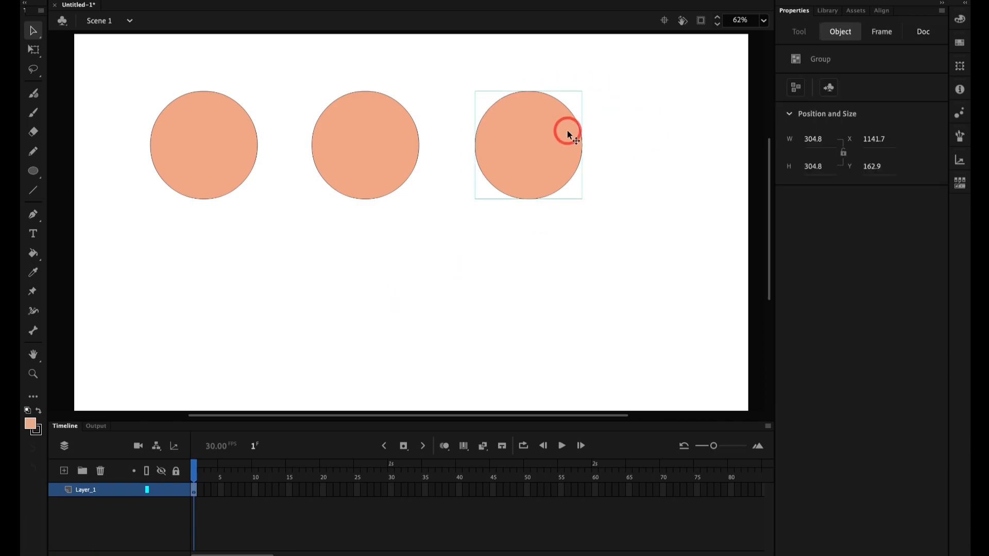
key("F8")
left_click(450, 57)
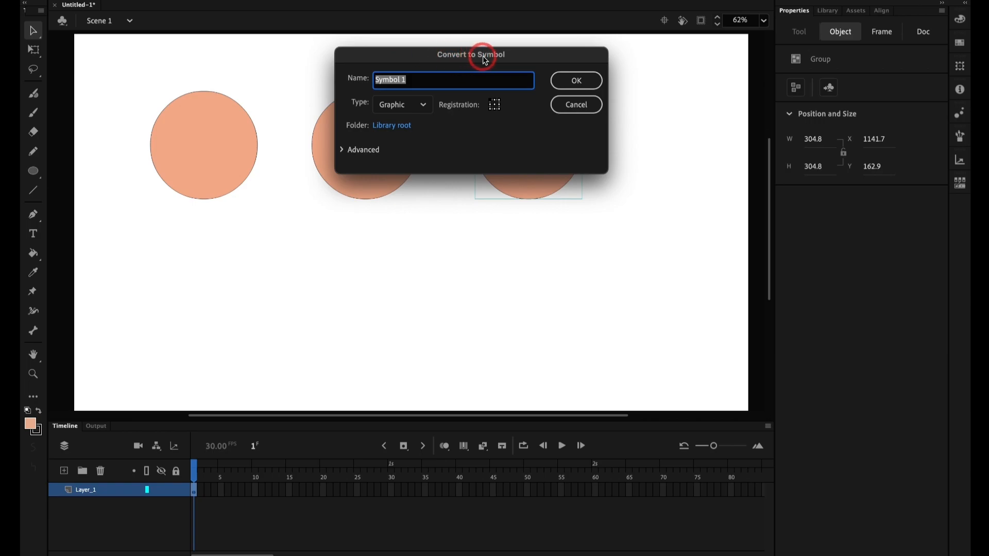
left_click(575, 107)
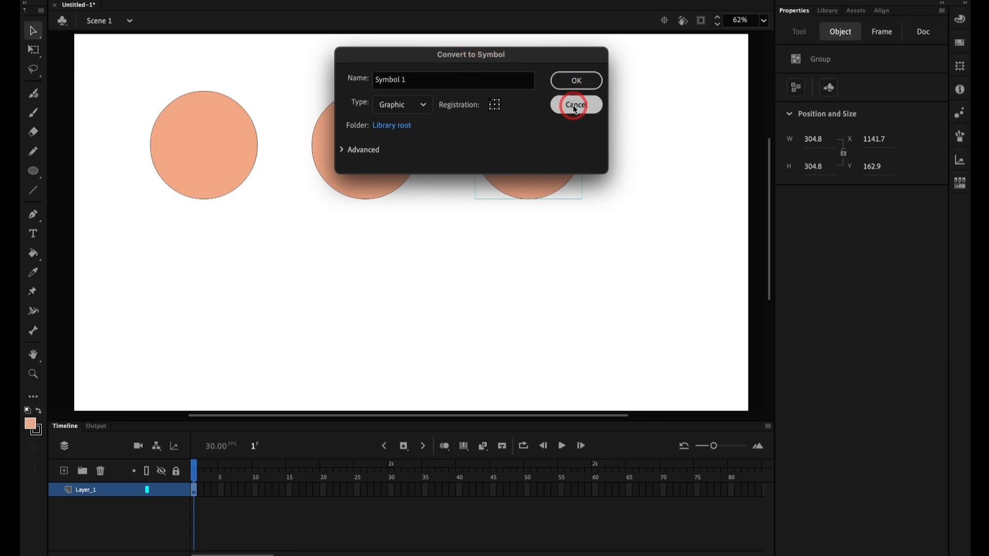
Step: Convert the third circle group into a Movie Clip symbol, keeping the default name and library root folder
right_click(525, 157)
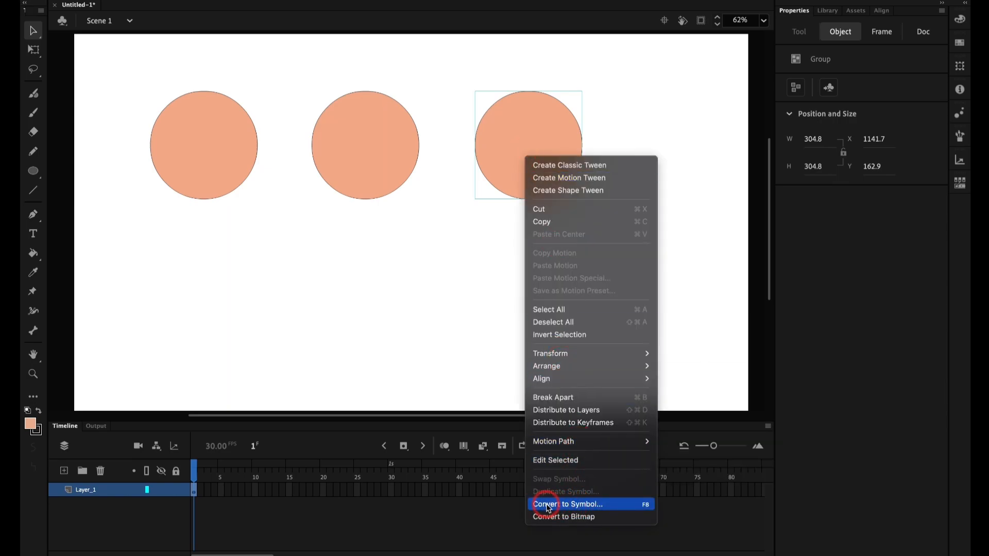
left_click(574, 510)
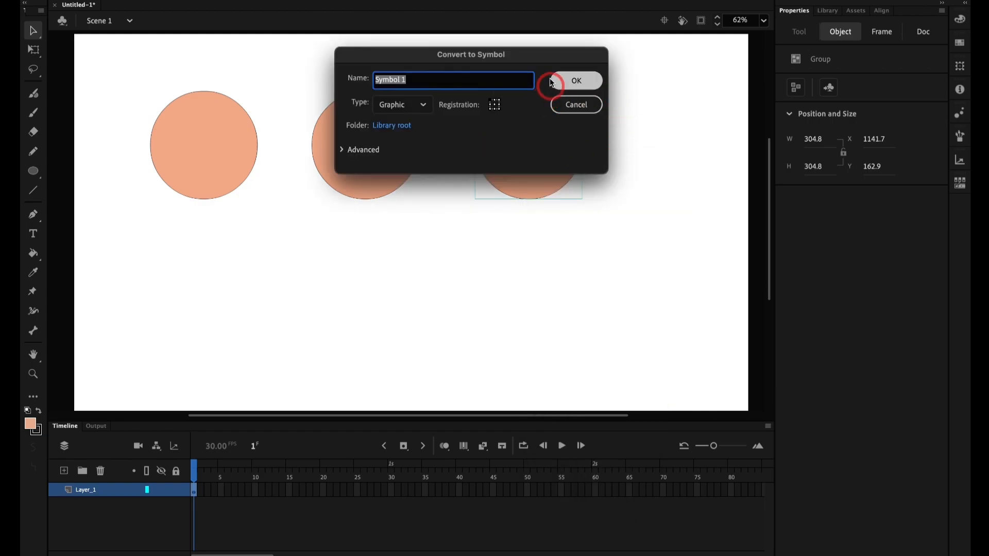
left_click_drag(481, 48, 444, 95)
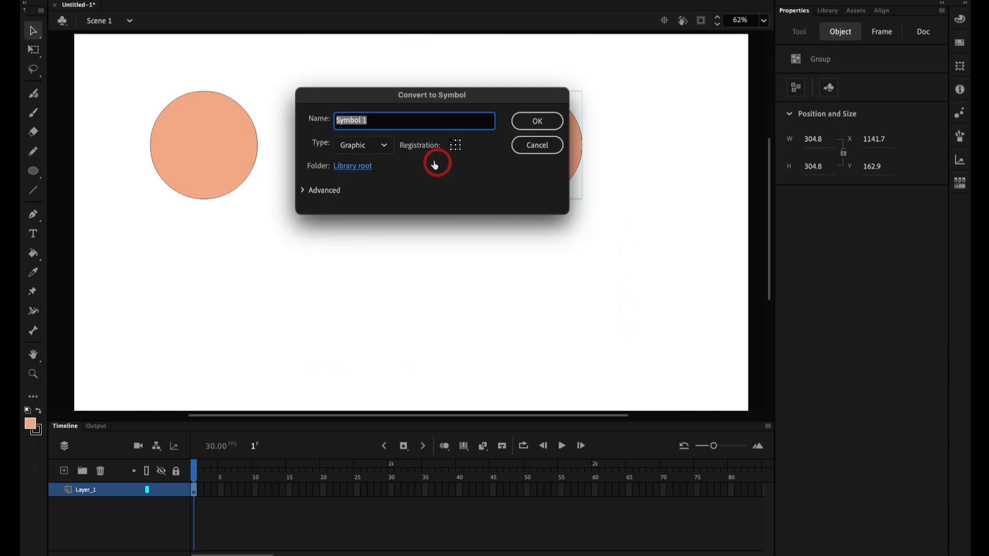
left_click(385, 148)
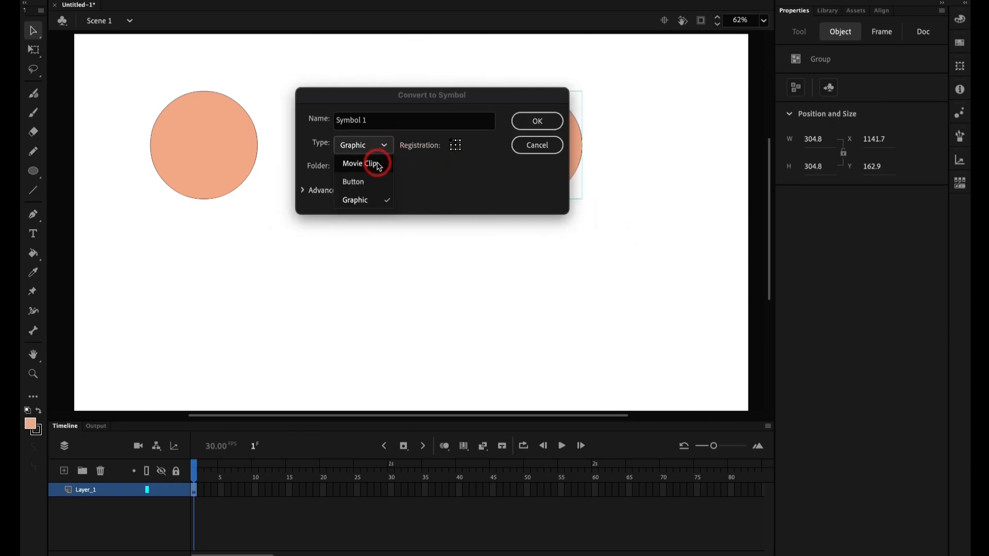
left_click(378, 164)
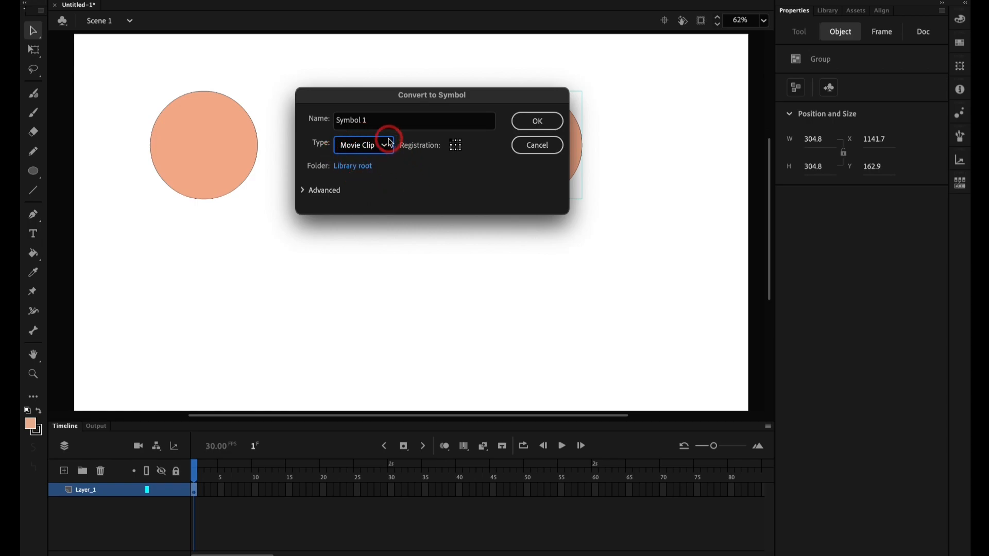
left_click_drag(375, 99, 376, 223)
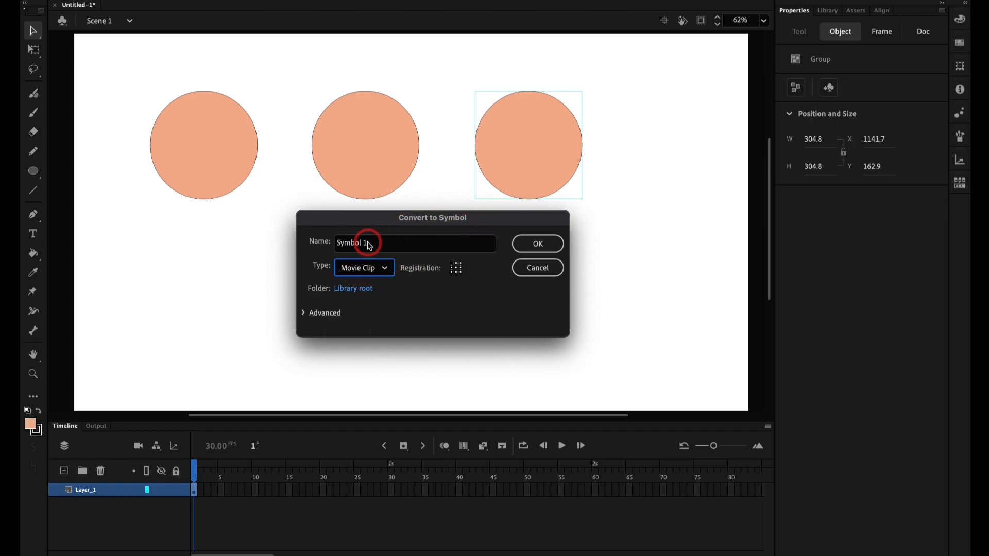
left_click(388, 273)
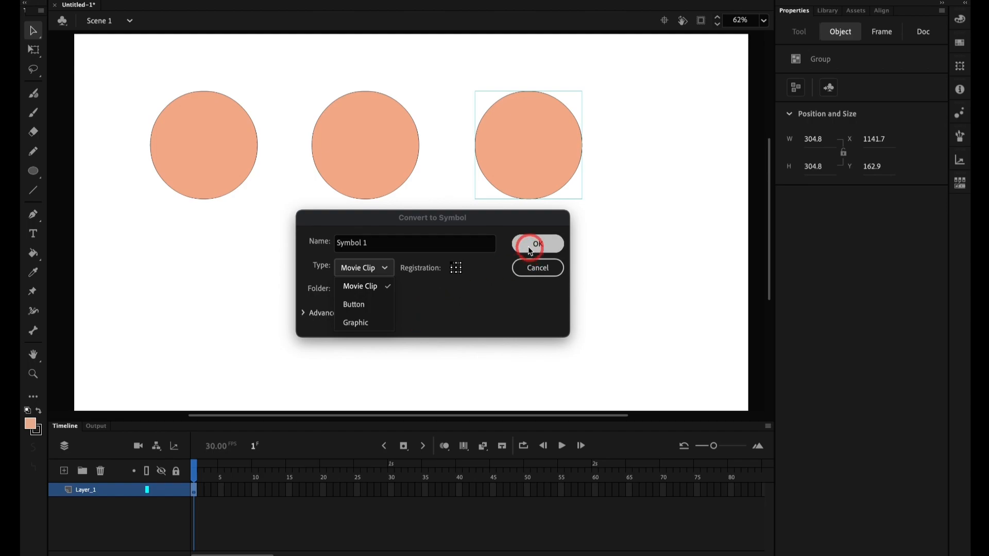
left_click(439, 323)
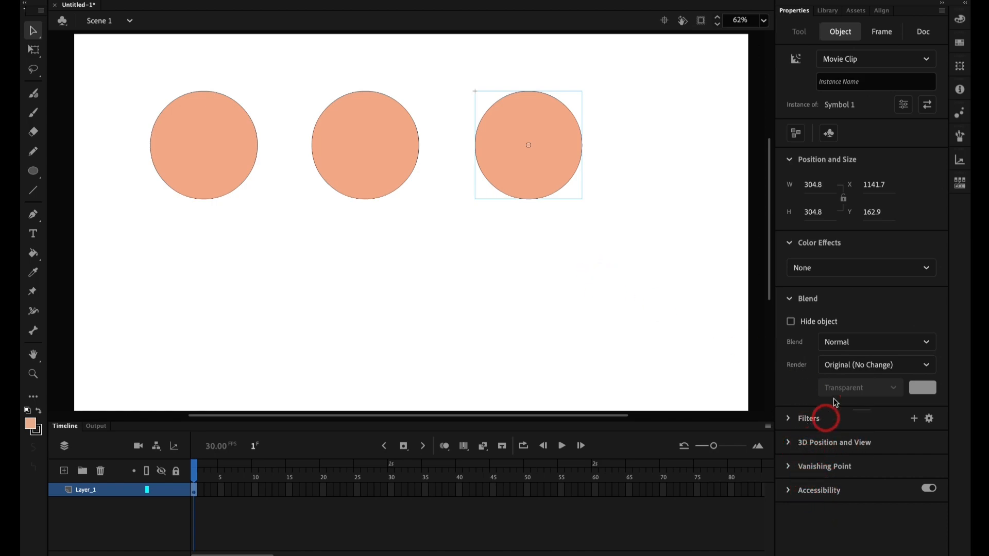
left_click(643, 307)
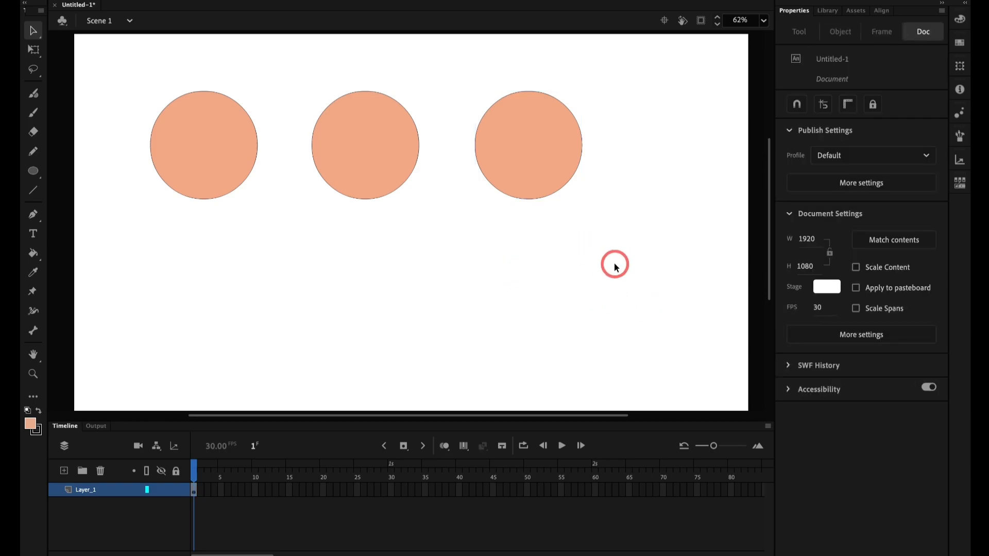
Step: Select each of the three circles in turn and compare their object types and properties
scroll(613, 267, "right", 3)
scroll(474, 252, "left", 6)
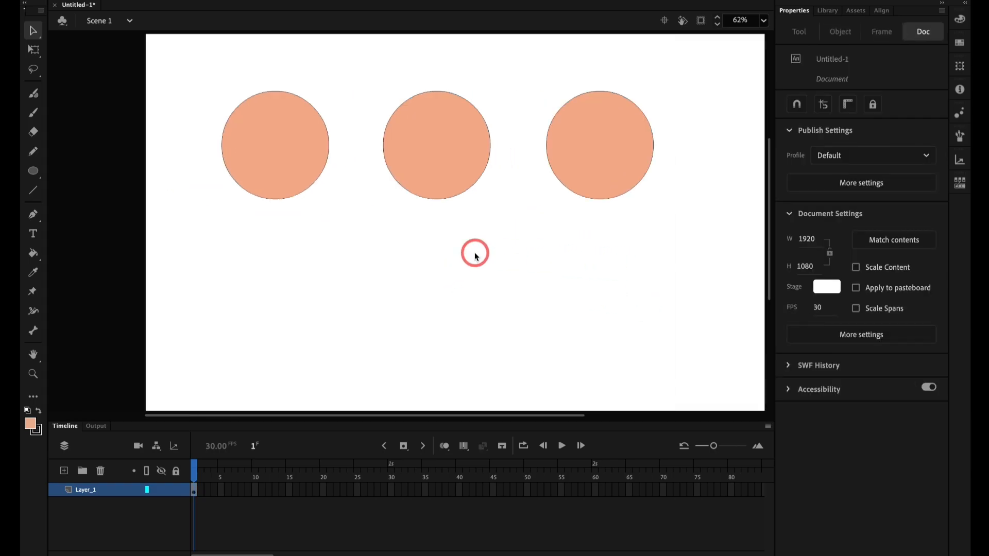
double_click(283, 170)
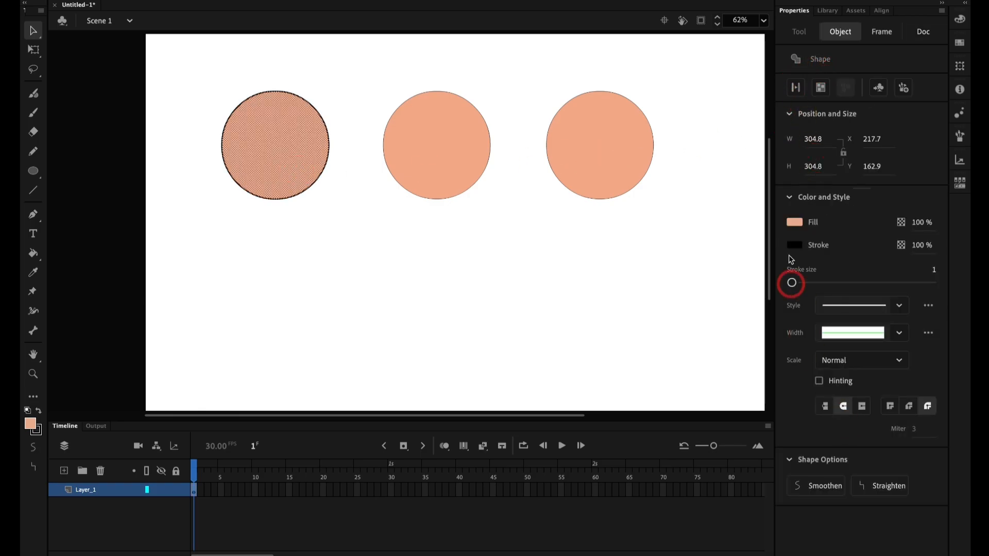
left_click(268, 273)
scroll(190, 252, "right", 3)
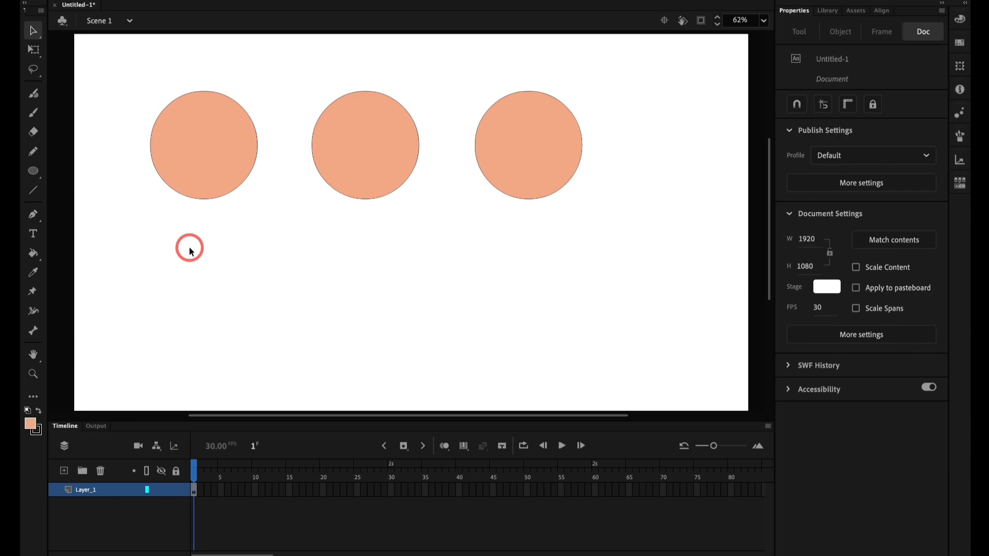
left_click(365, 145)
scroll(365, 145, "right", 3)
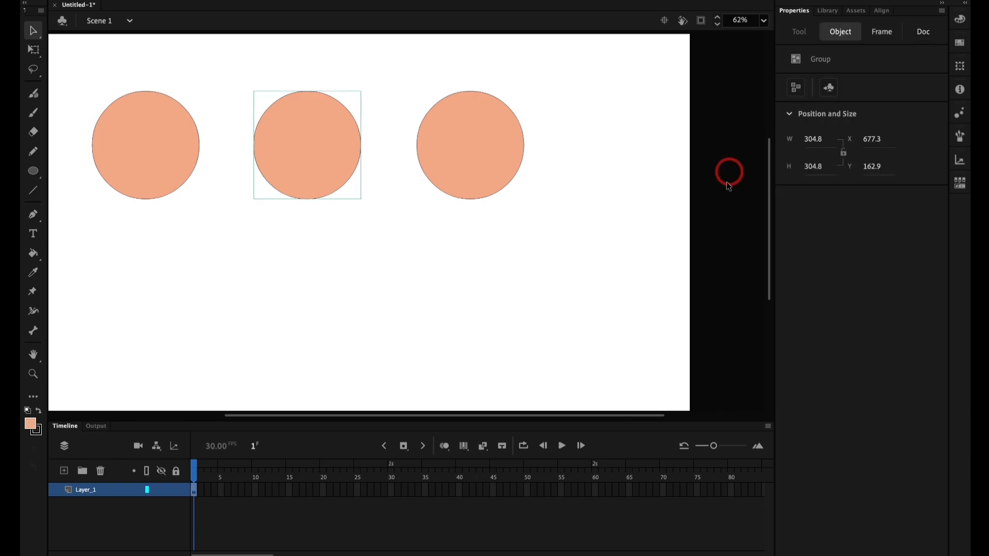
left_click(439, 170)
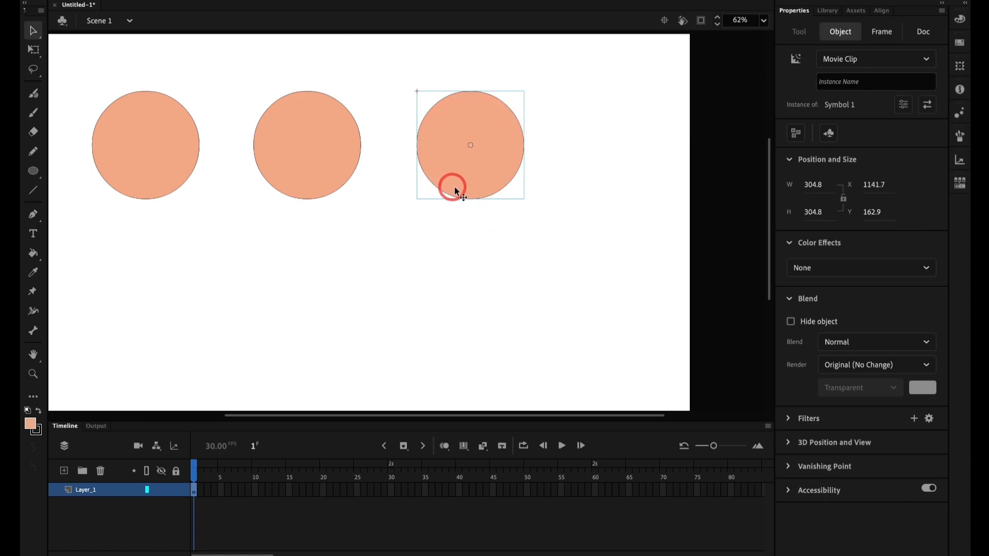
Step: Select the shape circle and the group circle together and examine the object type of the combined selection
left_click_drag(67, 56, 373, 279)
scroll(181, 180, "left", 5)
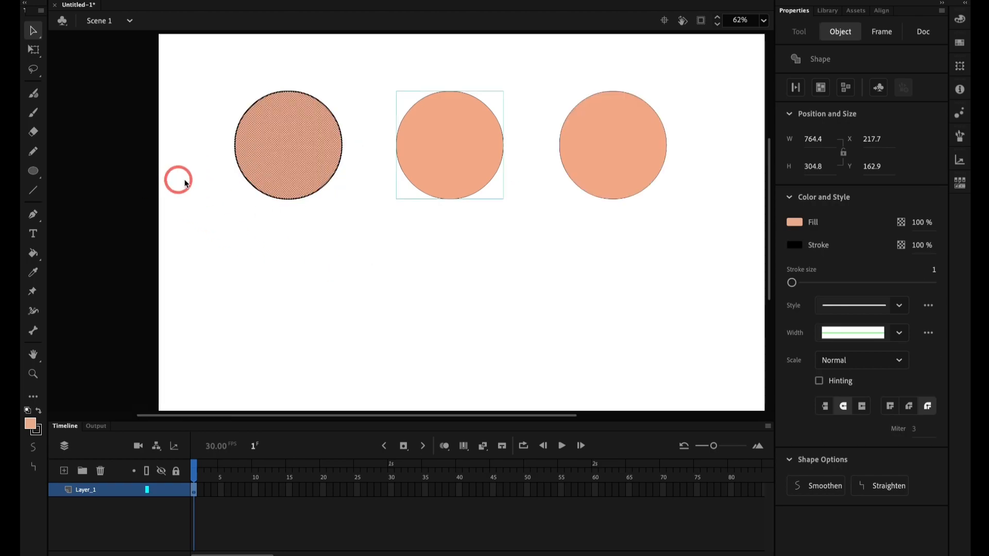
left_click(381, 276)
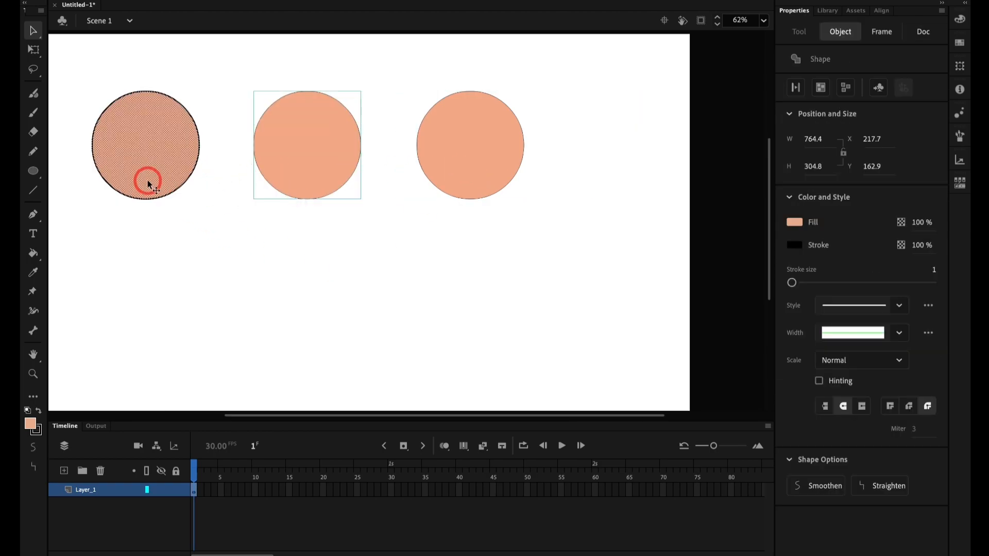
scroll(148, 184, "left", 5)
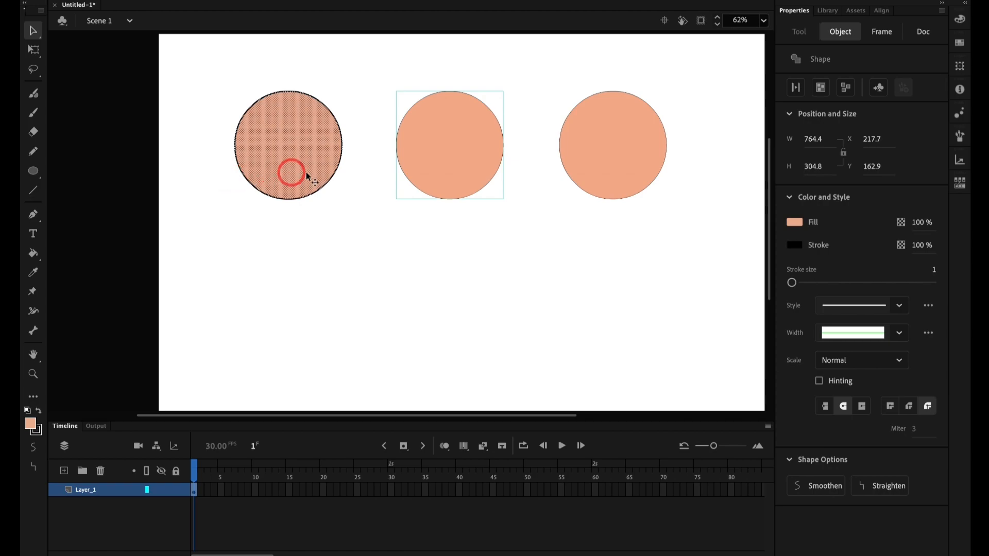
left_click(383, 277)
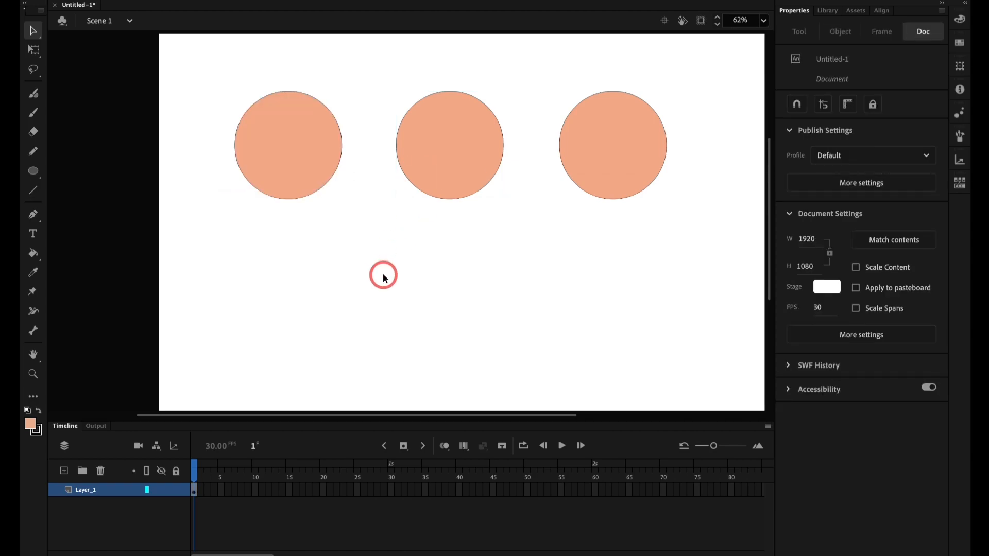
Step: Examine the object type of all three circles selected together, comparing it with the movie clip and the group individually
key("super+a")
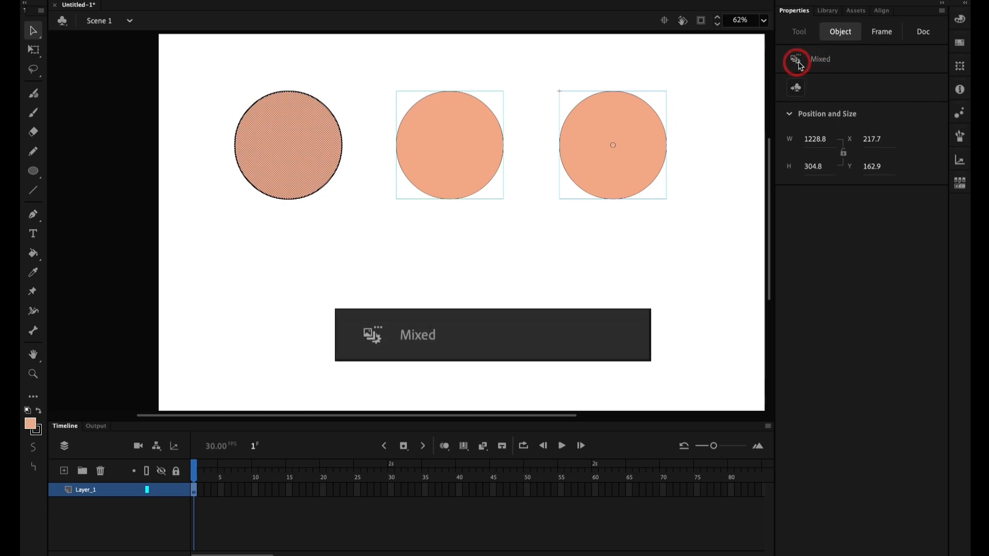
left_click(721, 142)
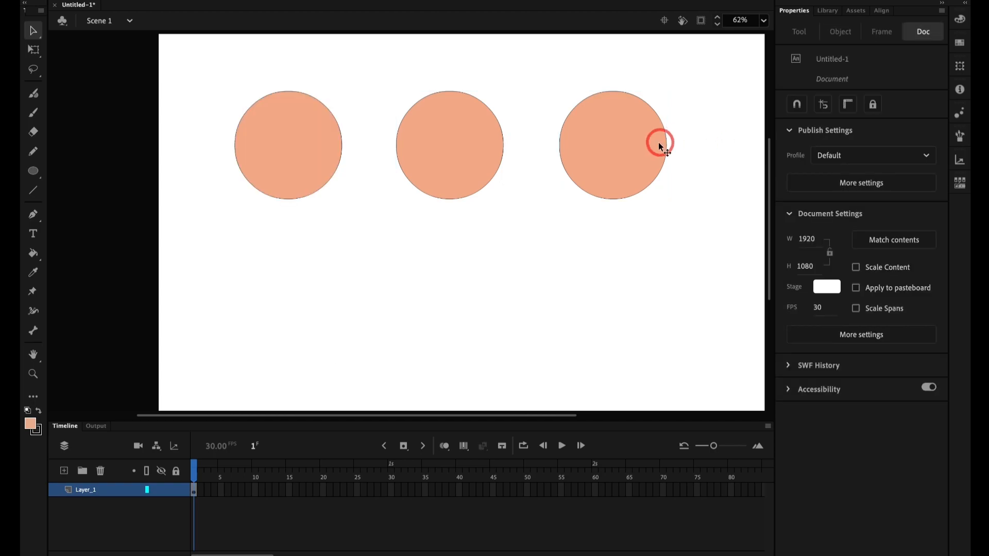
left_click(649, 145)
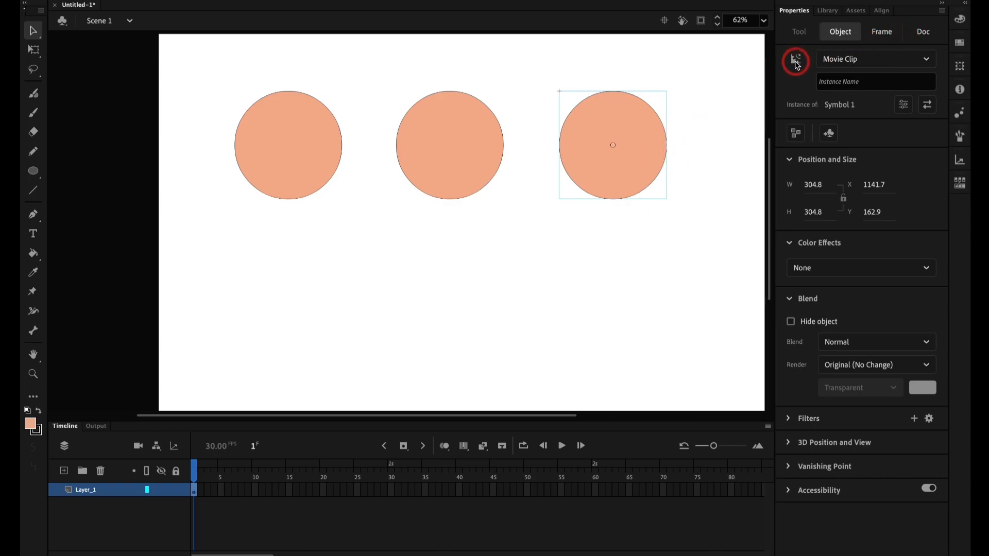
left_click(443, 137)
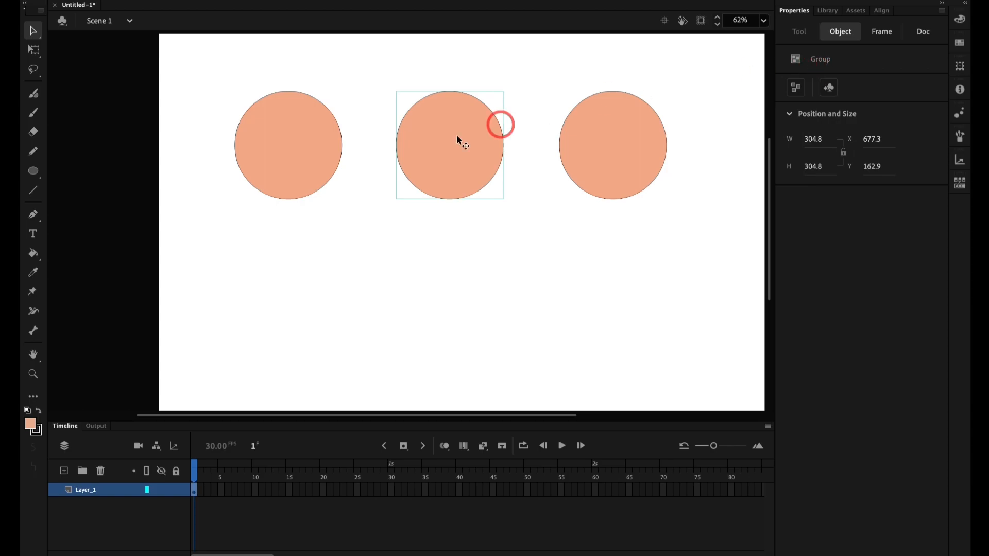
left_click(334, 246)
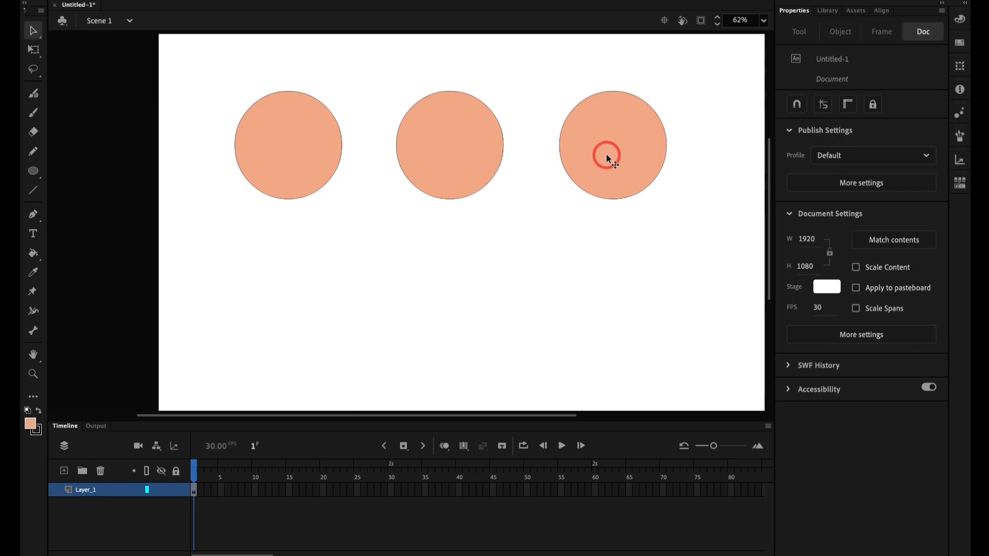
key("super+a")
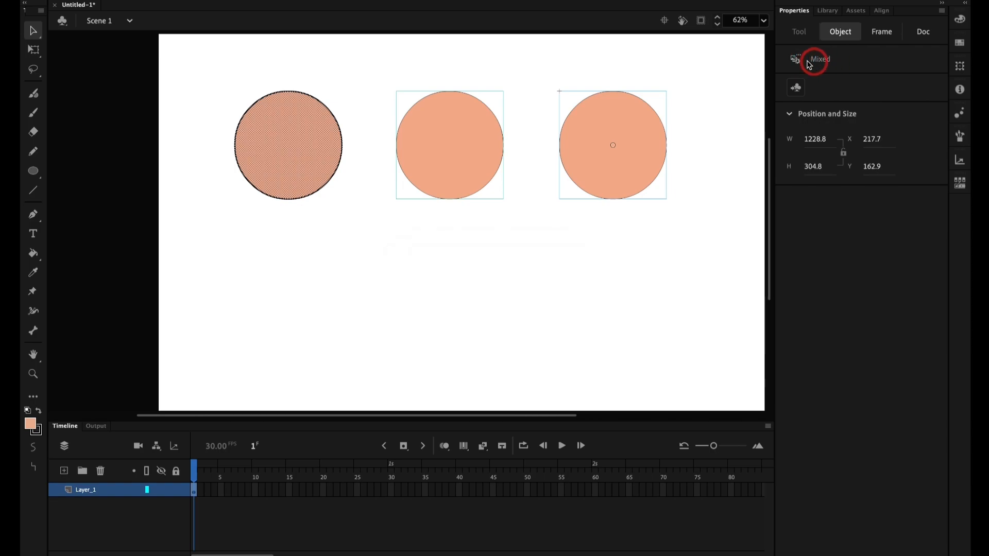
left_click(681, 230)
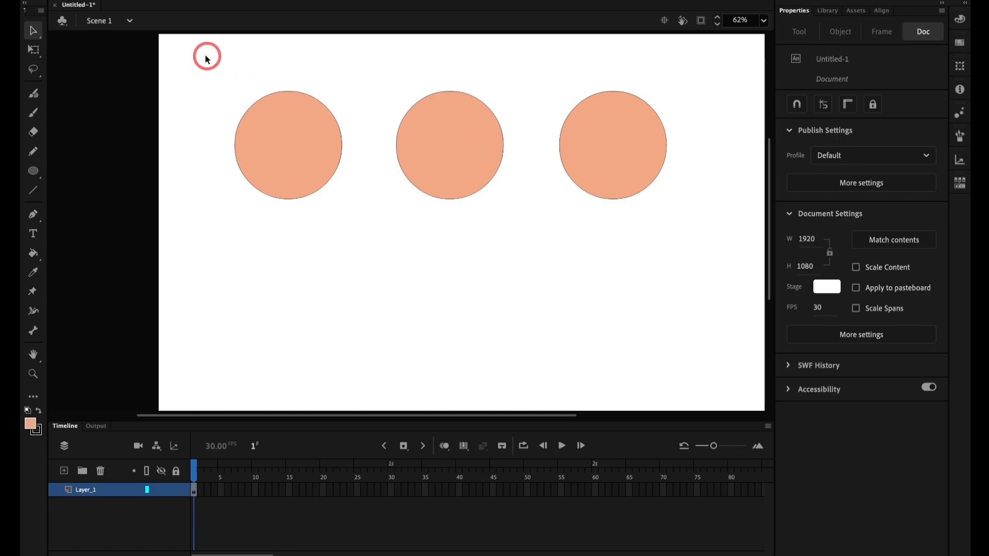
Step: Delete the shape circle and the group circle from the stage, keeping only the movie clip circle
left_click_drag(198, 55, 519, 267)
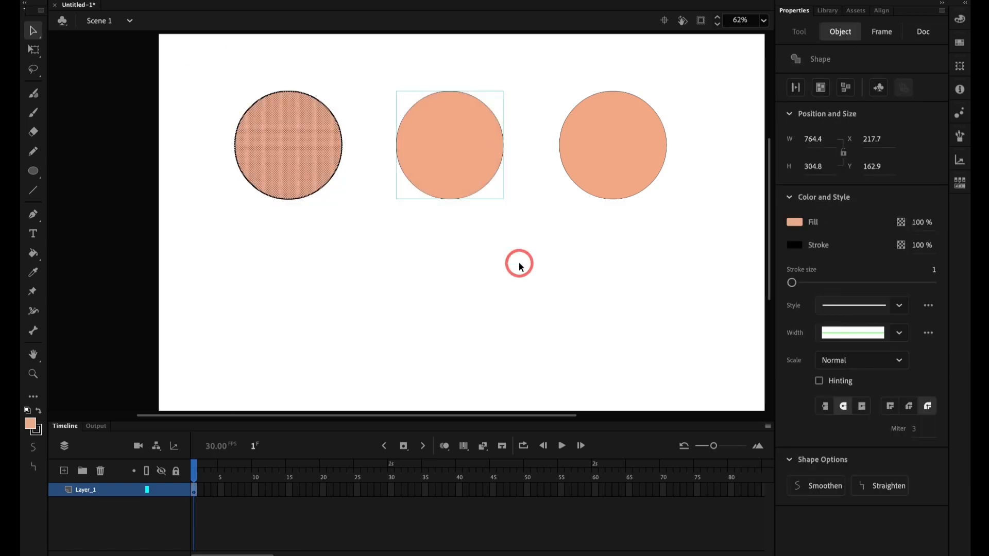
key("Delete")
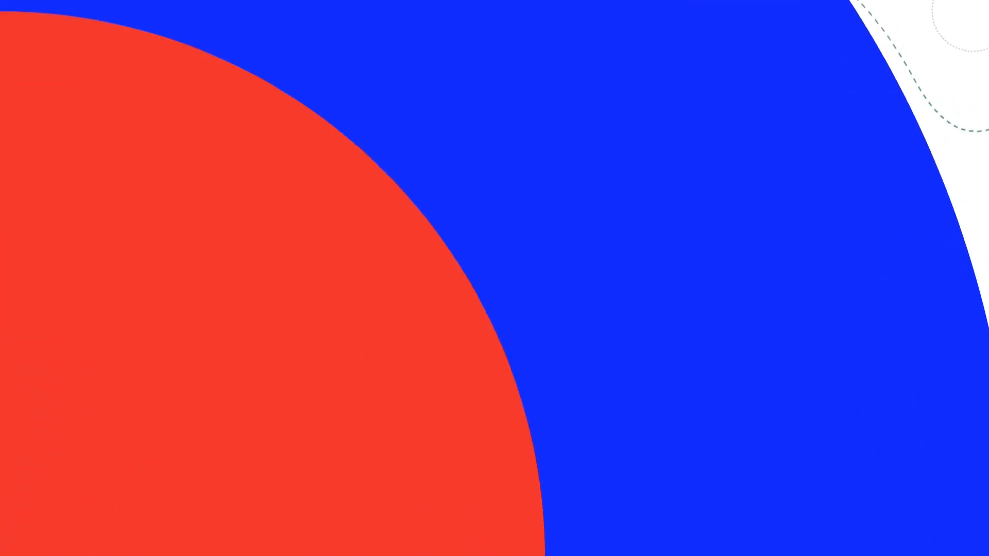
left_click(529, 166)
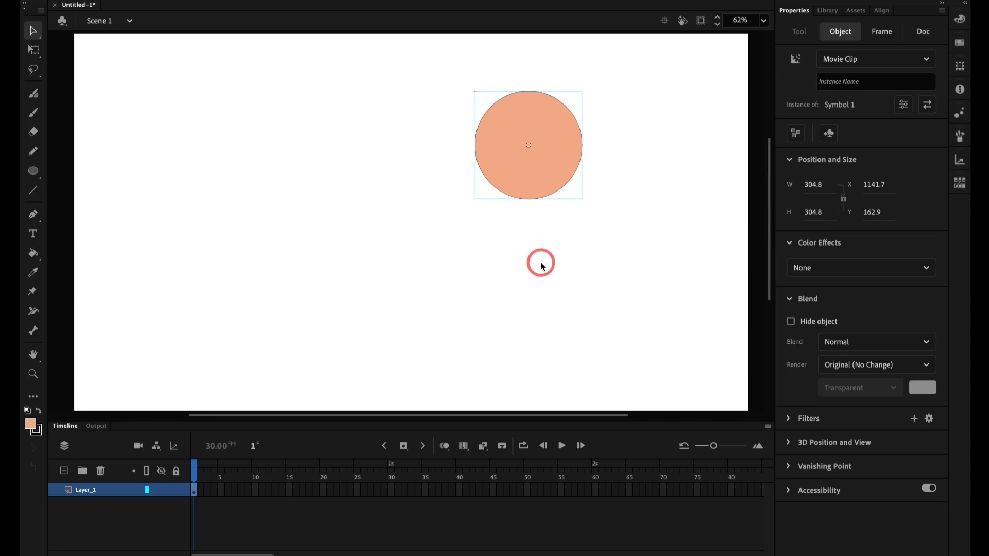
scroll(539, 263, "right", 3)
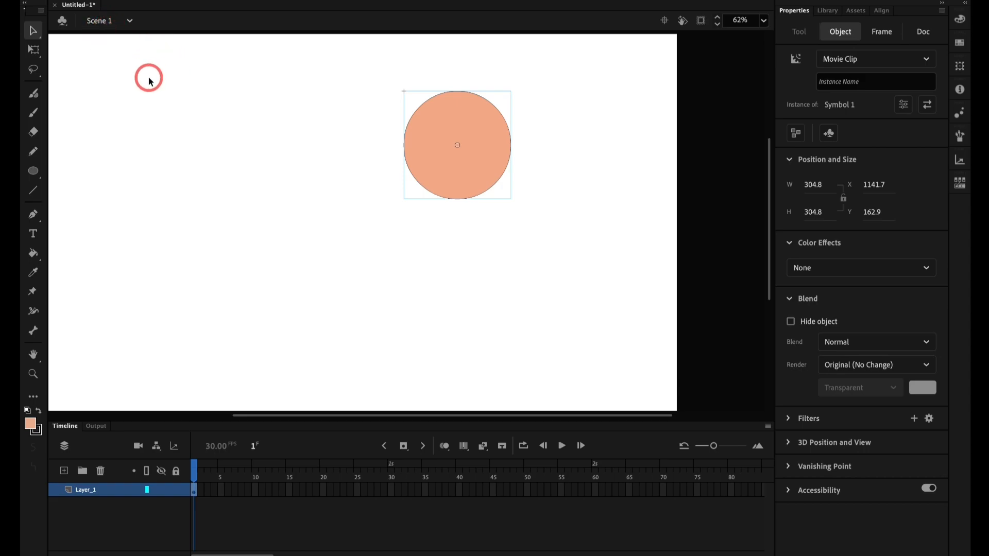
key("super+2")
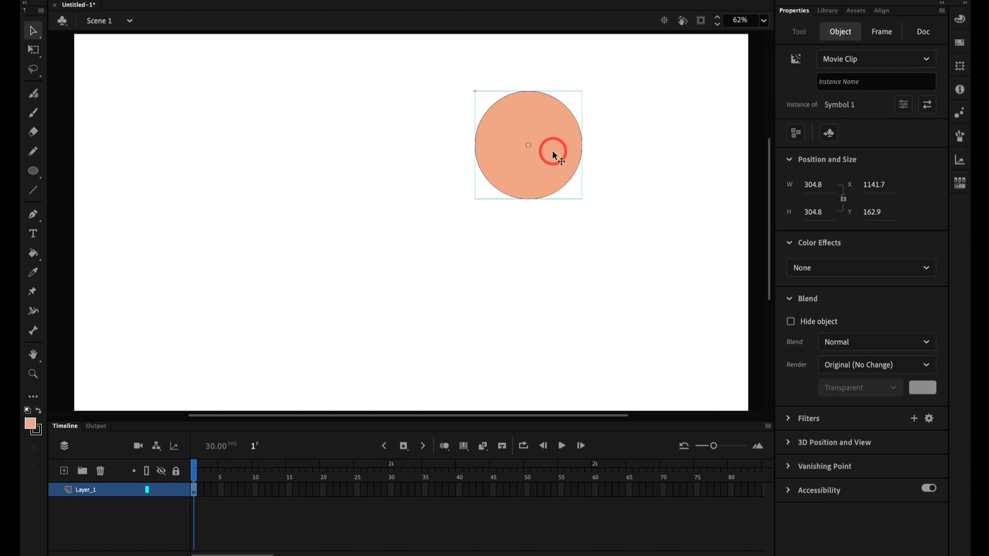
Step: Open the movie clip symbol and the group nested inside it to examine the circle's raw shape
double_click(552, 151)
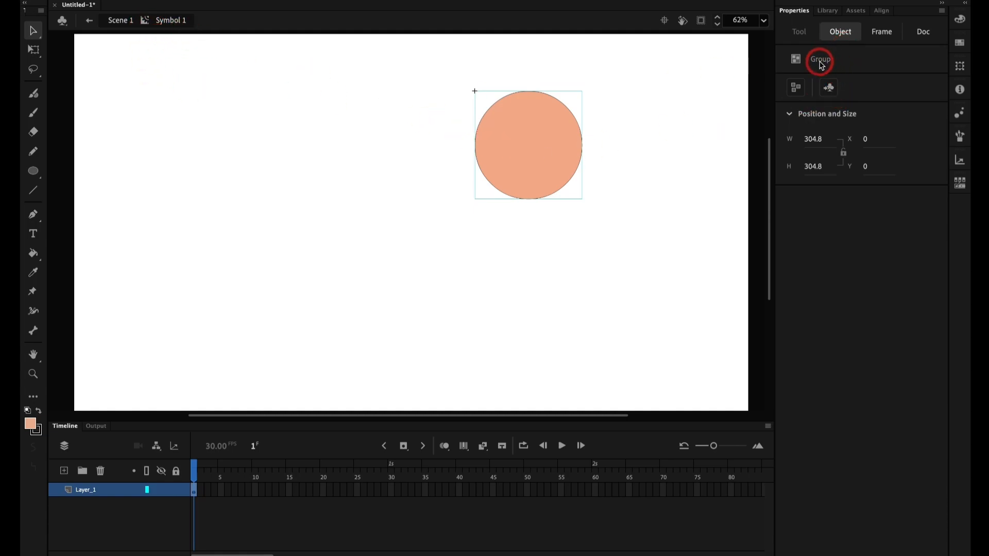
double_click(509, 167)
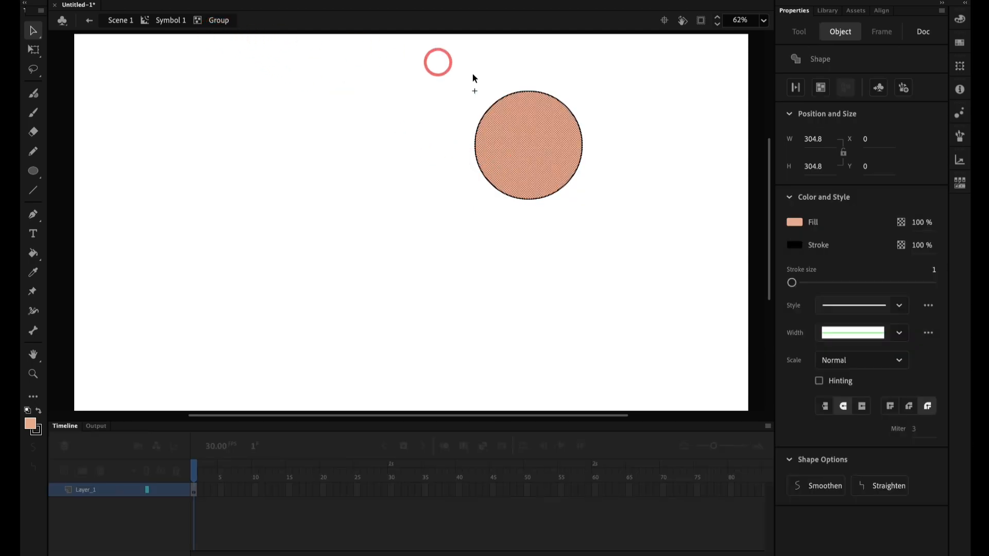
left_click(466, 99)
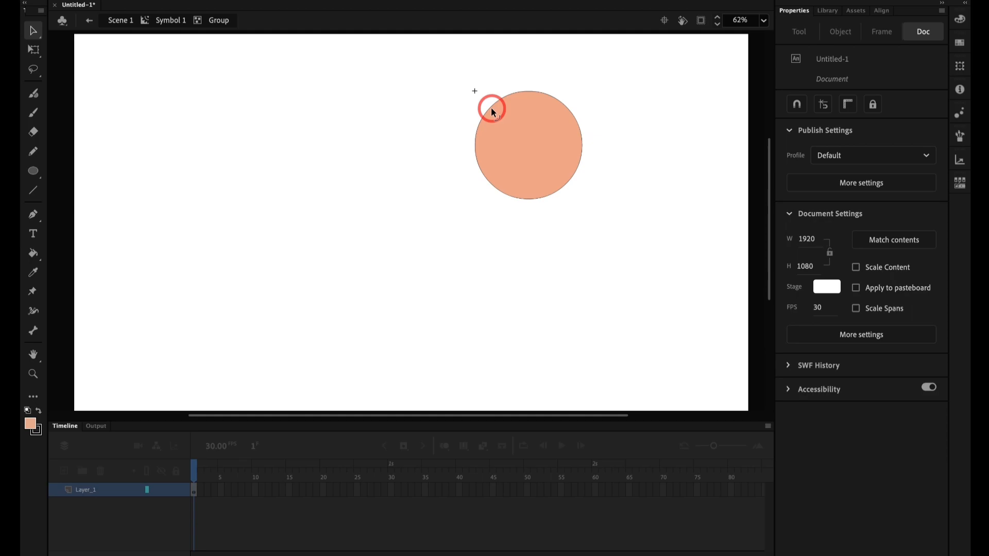
Step: Try pulling the circle's upper-left edge inward inside the nested group, and undo the distortion
left_click_drag(493, 111, 514, 132)
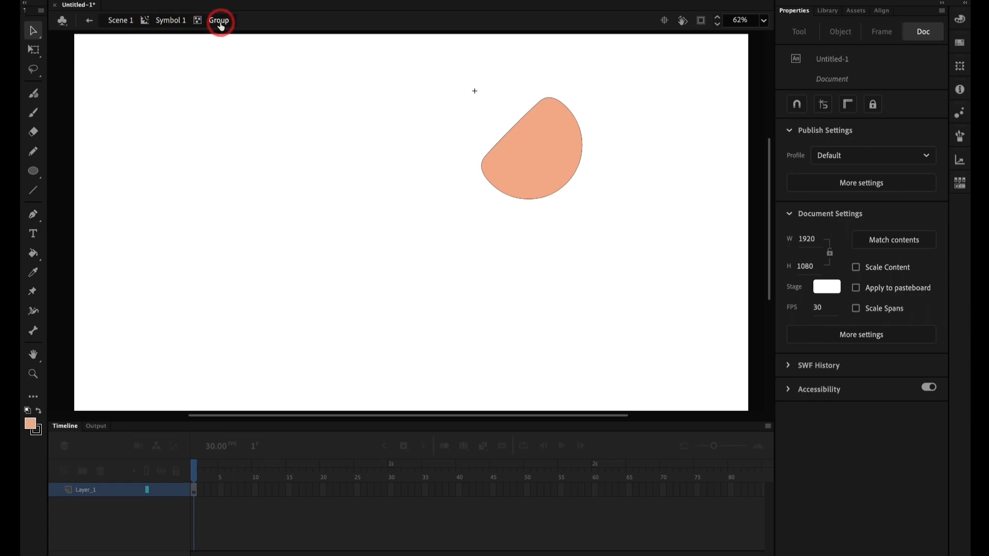
left_click(490, 161)
key("super+z")
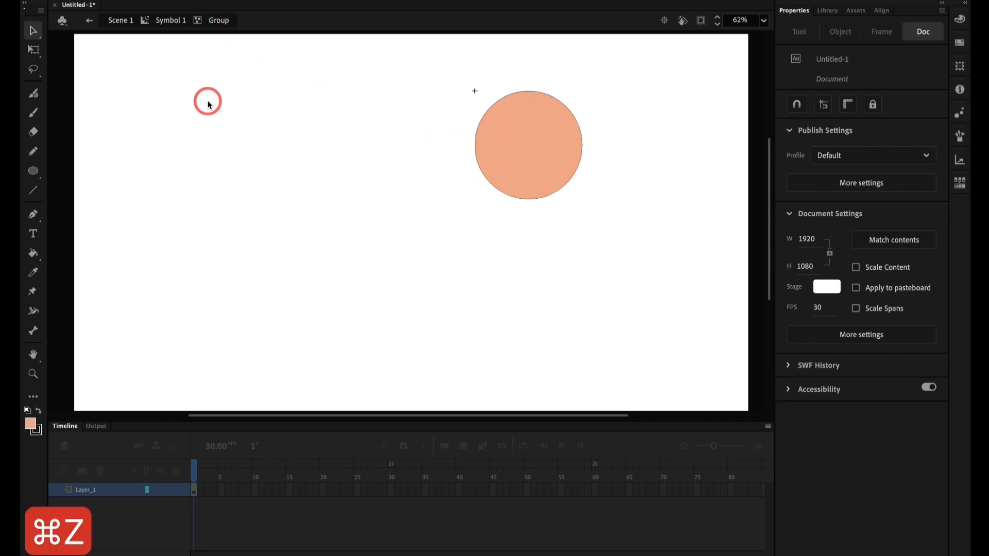
Step: Go back from the nested group to Symbol 1 and extend its Layer_1 timeline to frame 40
left_click(171, 22)
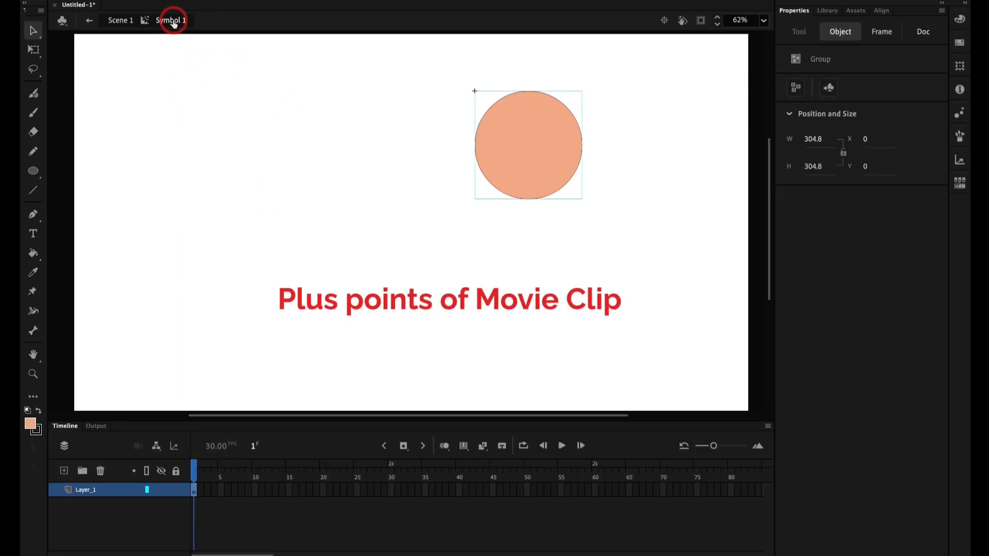
left_click(459, 489)
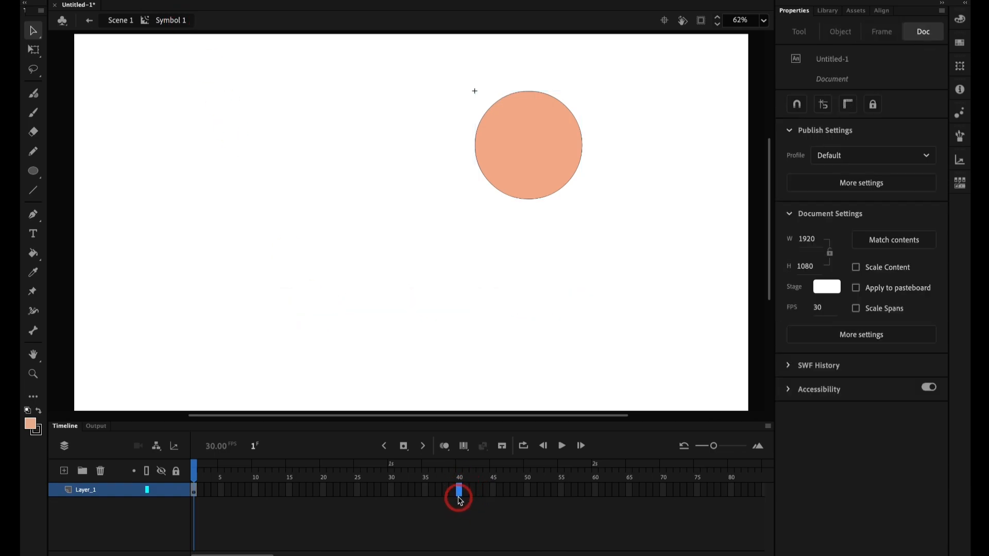
key("F5")
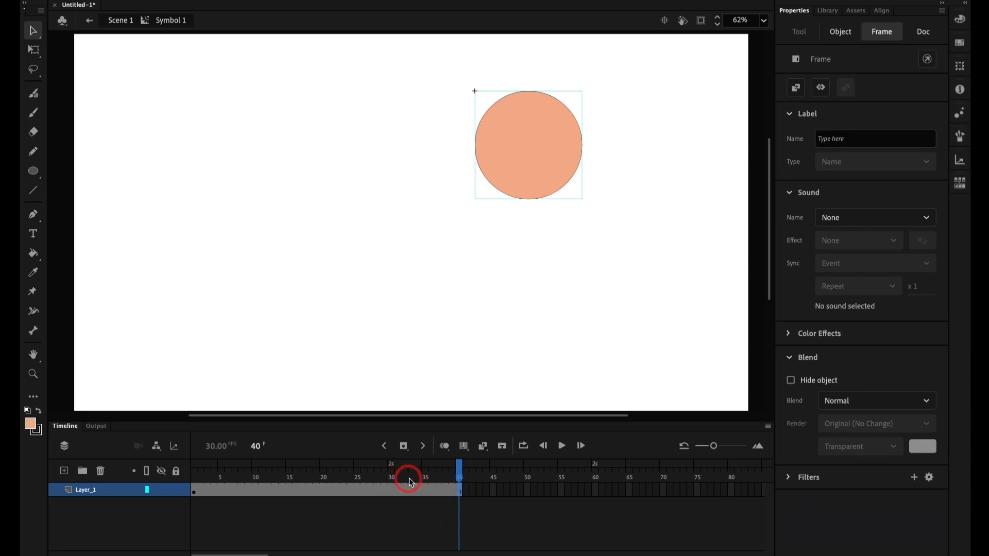
left_click(177, 99)
left_click(173, 21)
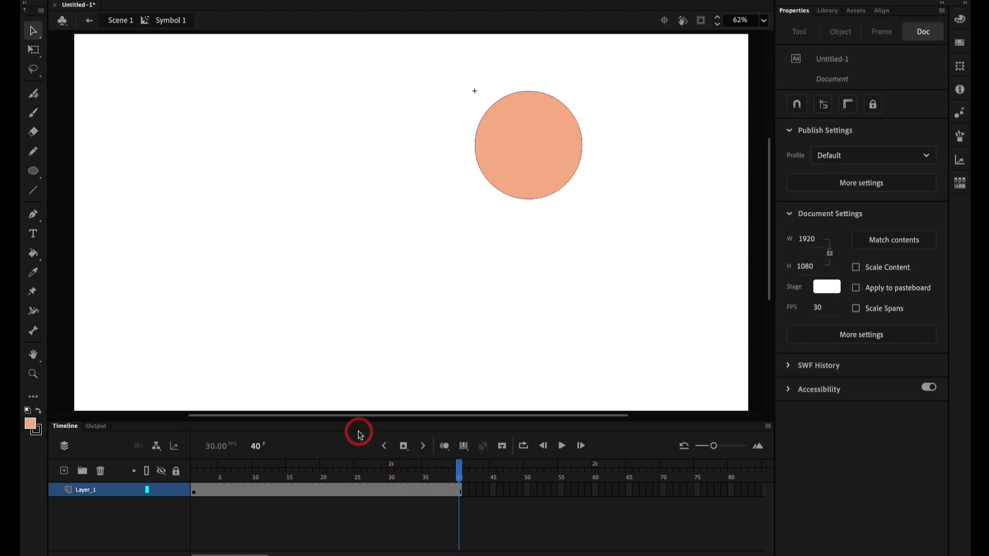
Step: Return to Scene 1, select the movie clip circle and collapse its Position and Size properties
left_click(121, 22)
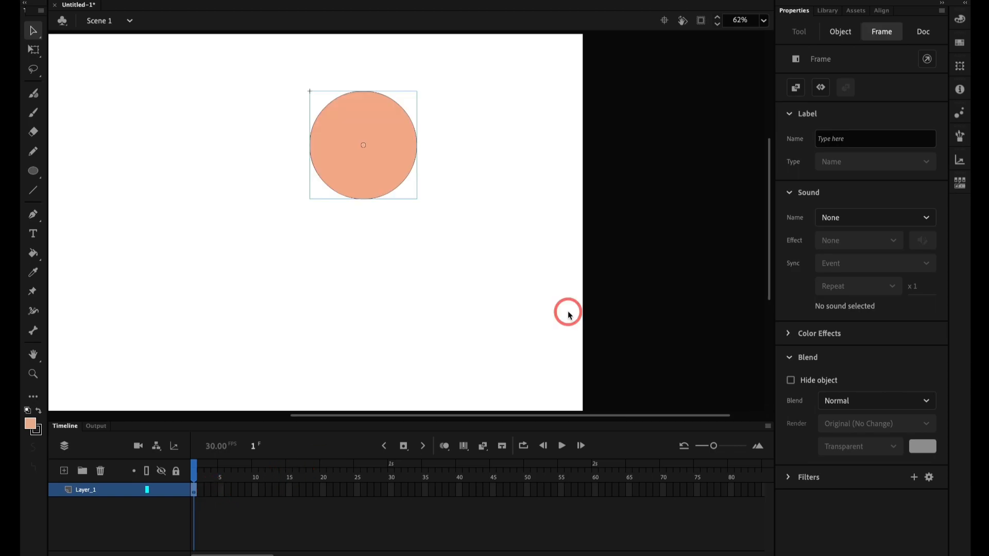
key("super+2")
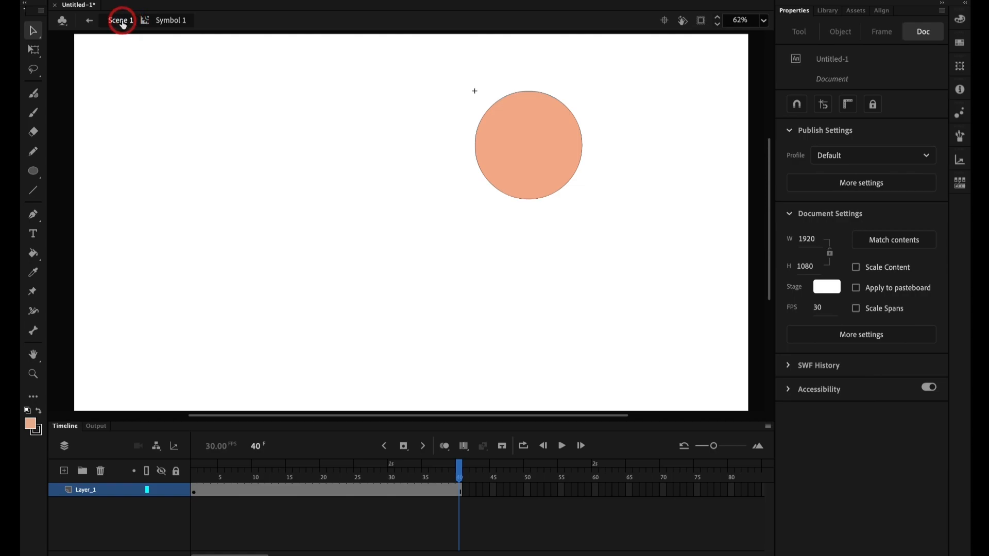
left_click(122, 22)
left_click(216, 145)
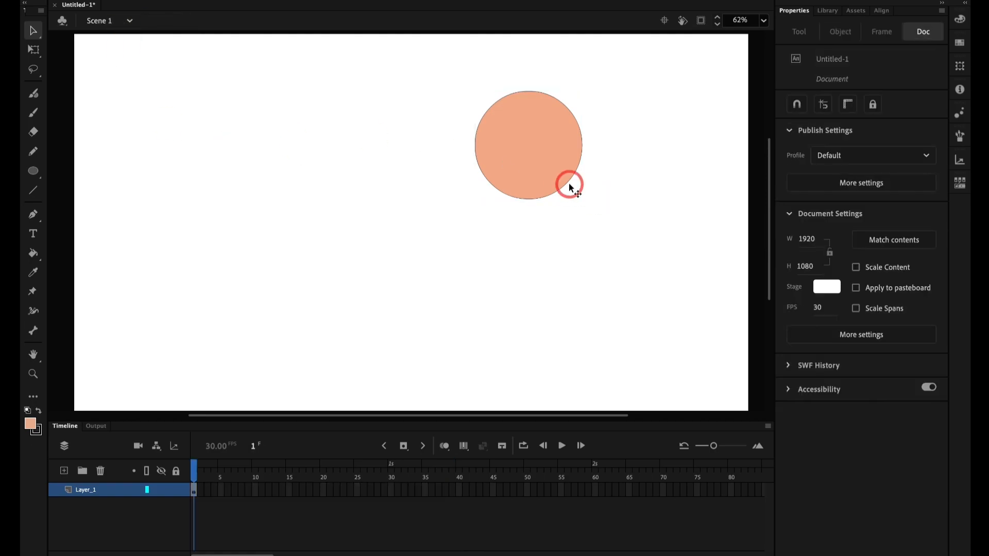
left_click(566, 180)
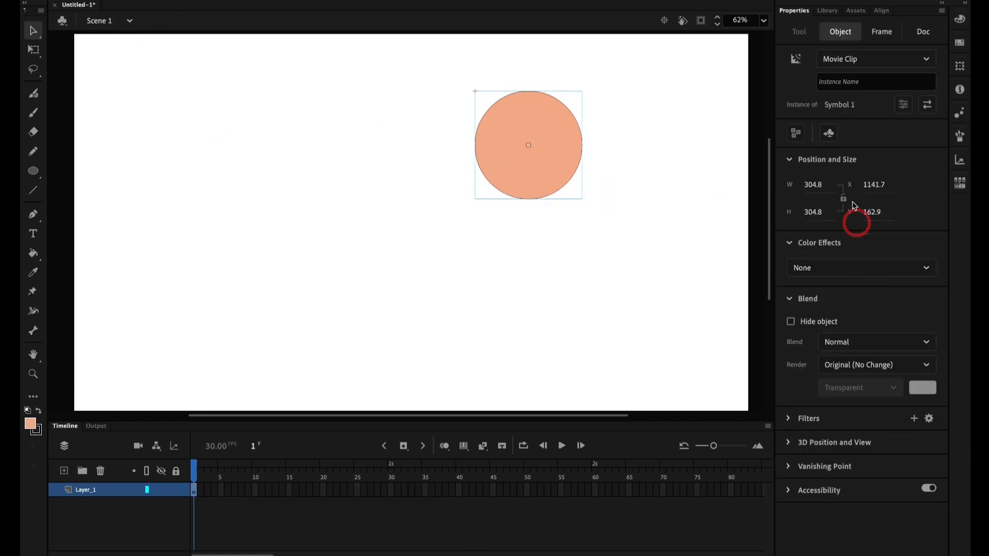
left_click(789, 161)
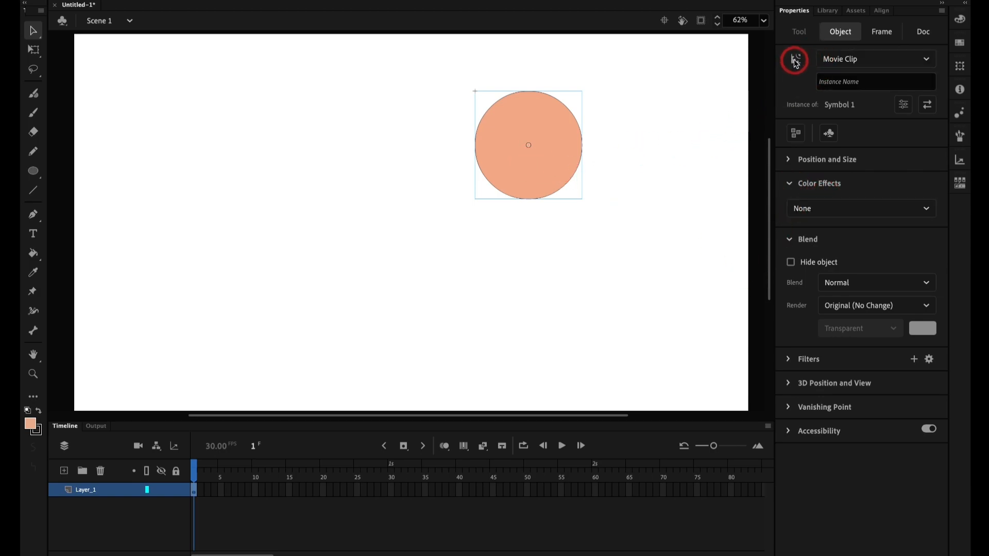
Step: Apply a Brightness color effect of -11% to the movie clip circle
left_click(854, 208)
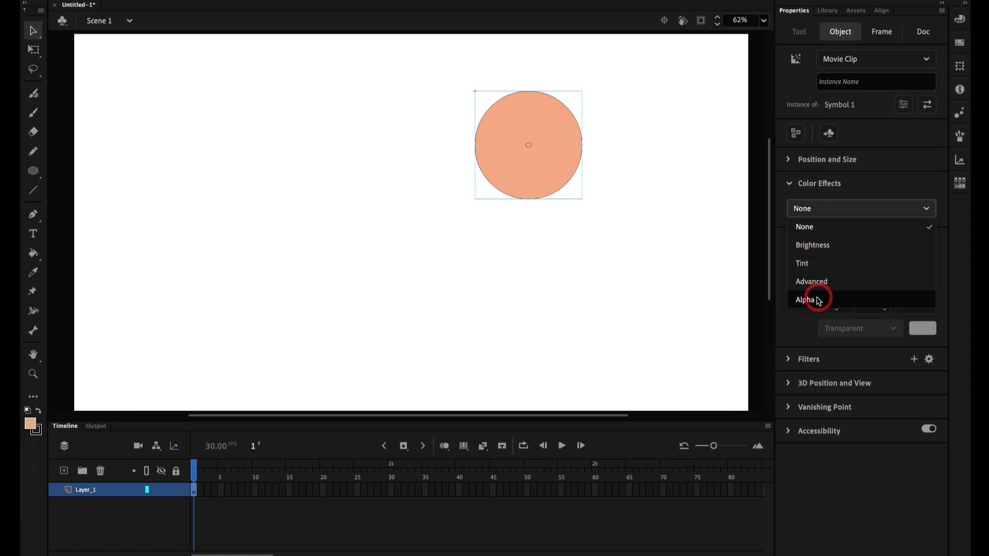
left_click(809, 245)
mouse_move(861, 240)
left_mouse_down()
mouse_move(901, 243)
mouse_move(830, 243)
mouse_move(889, 247)
mouse_move(841, 245)
mouse_move(854, 242)
left_mouse_up()
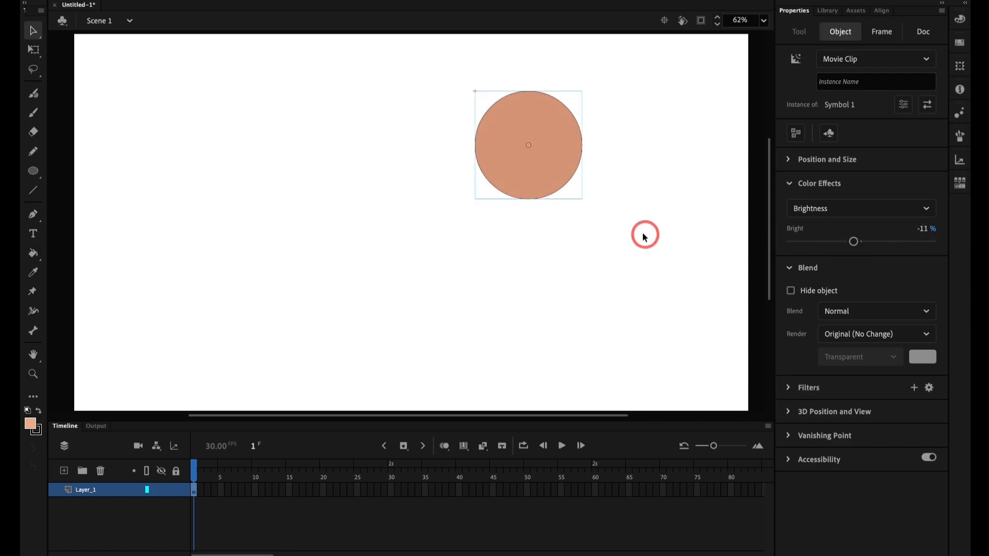
Step: Change the stage color to light gray and set the circle's brightness to -8%
left_click(645, 236)
left_click(824, 286)
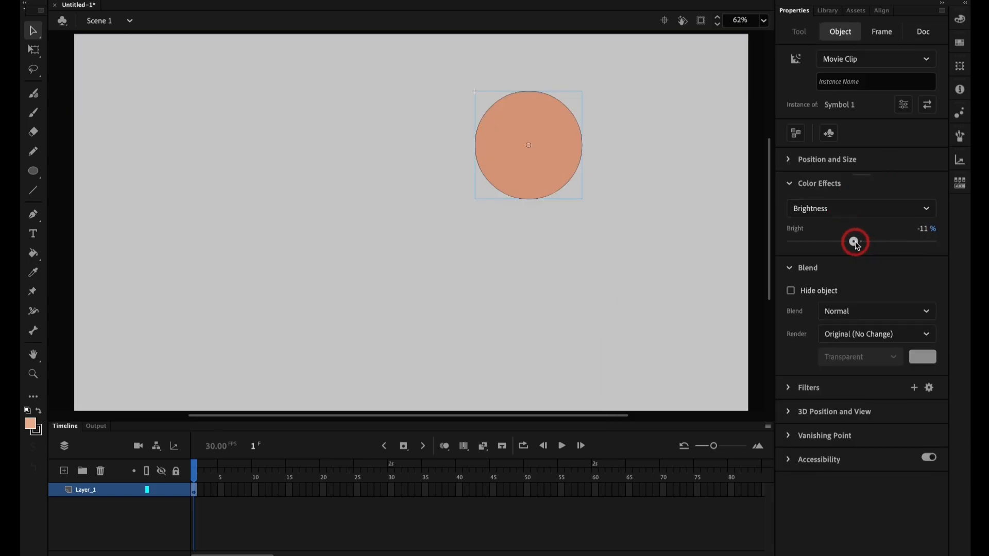
mouse_move(855, 244)
left_mouse_down()
mouse_move(929, 242)
mouse_move(795, 240)
mouse_move(897, 237)
mouse_move(855, 240)
left_mouse_up()
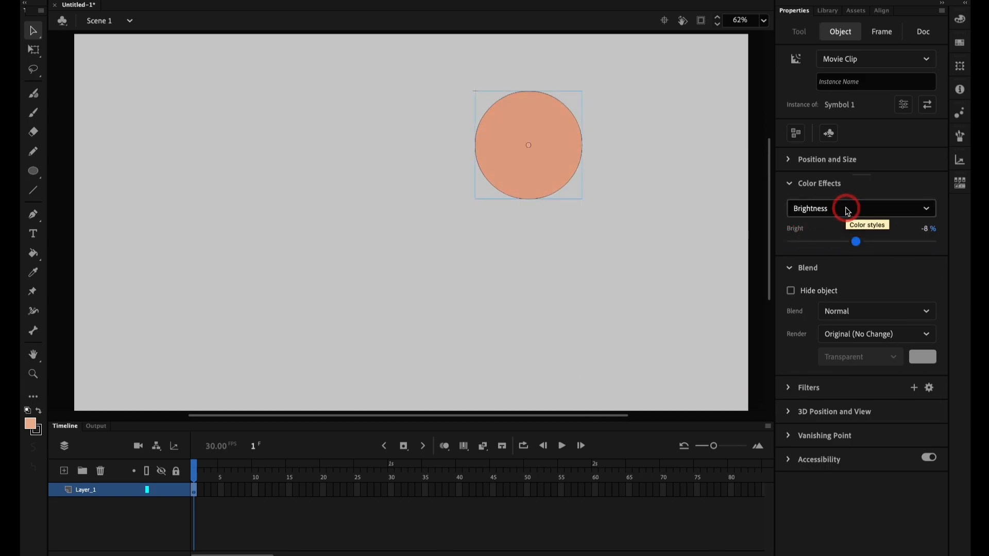
Step: Switch the circle's color effect to Tint, with a 33% tint amount and red set to 36
left_click(847, 209)
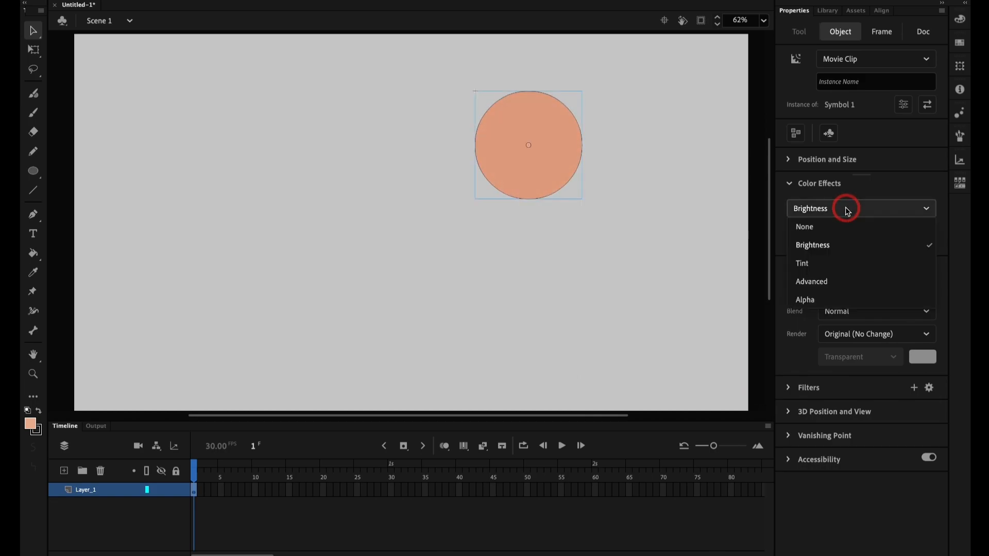
left_click(820, 265)
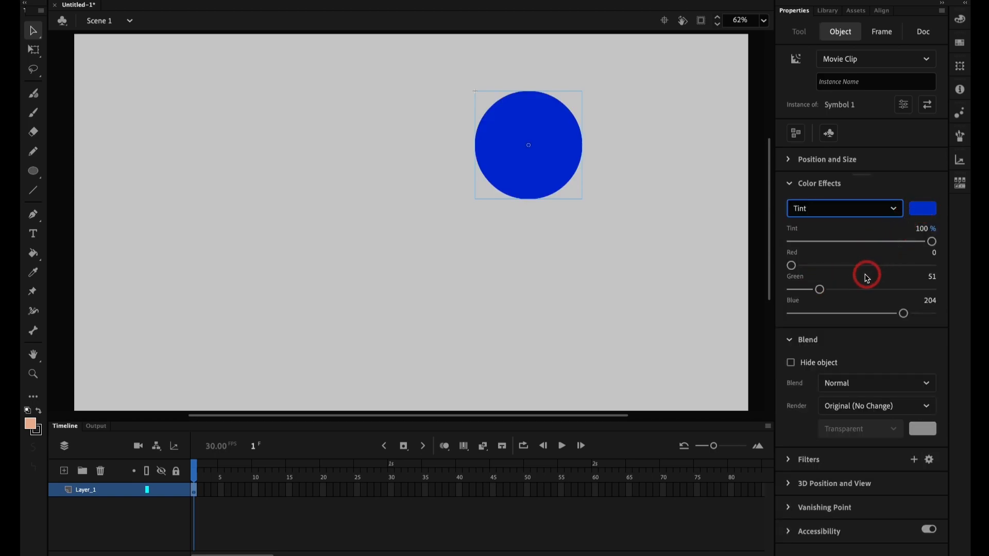
left_click_drag(891, 241, 838, 243)
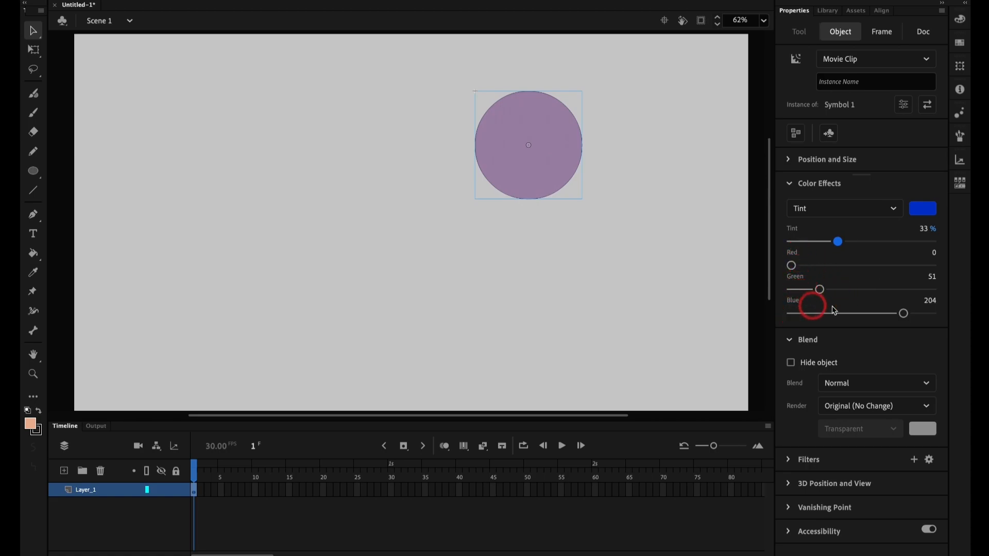
left_click_drag(793, 268, 830, 268)
Step: Switch the circle's color effect to Advanced, review its alpha and color channel options, and deselect the circle
left_click(840, 209)
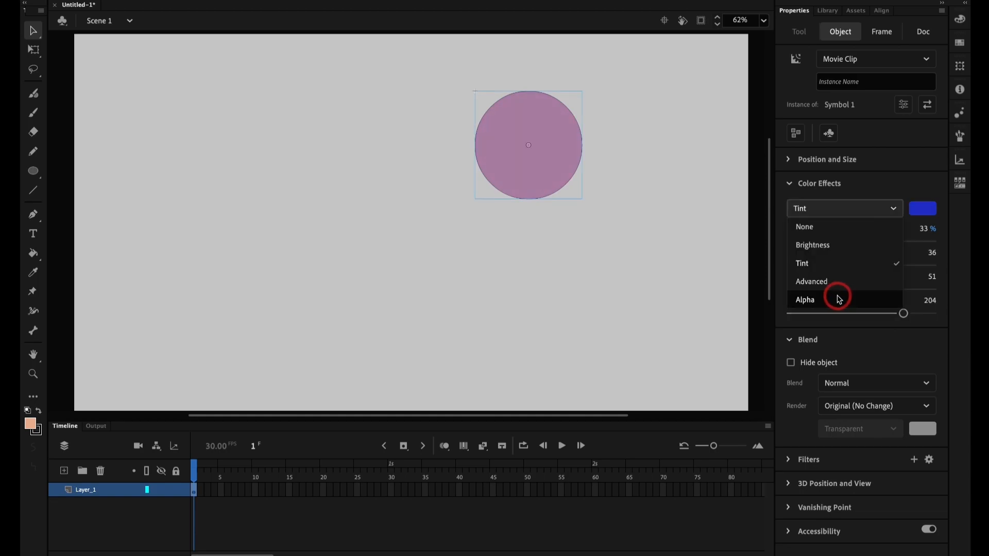
left_click(880, 212)
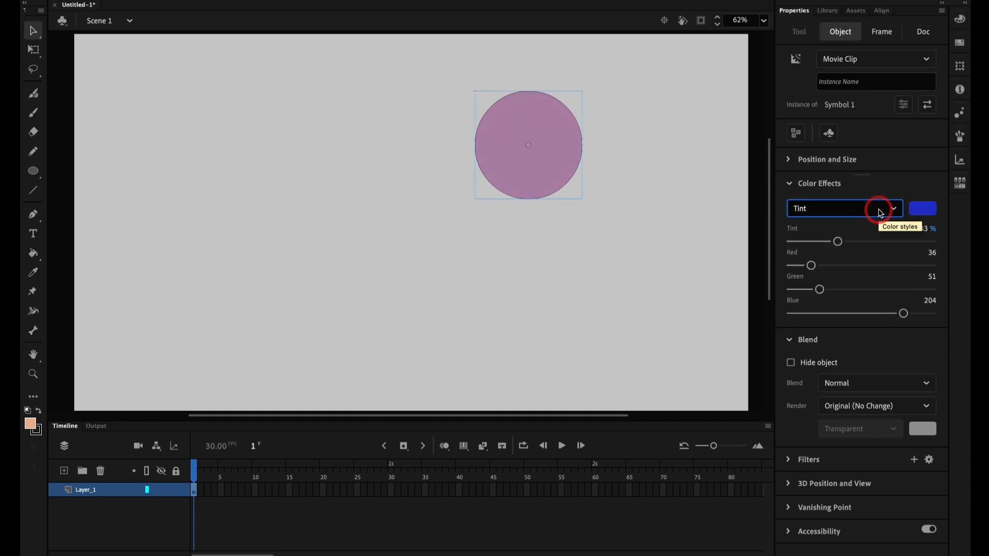
left_click(880, 211)
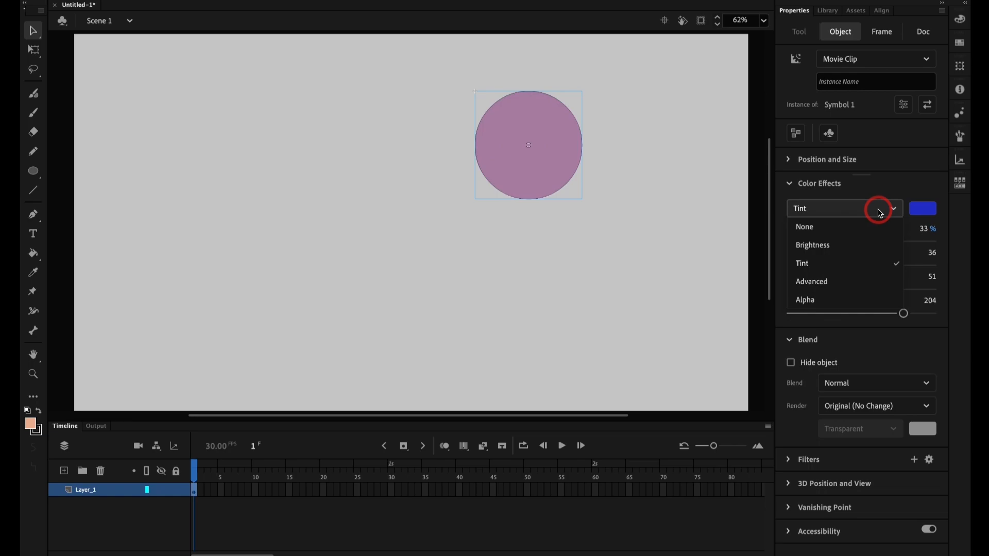
left_click(813, 283)
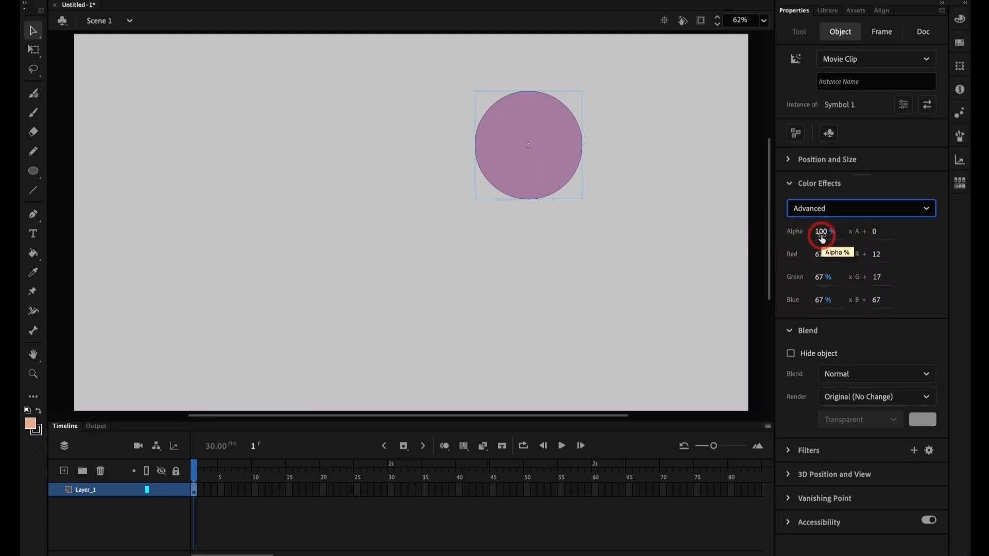
left_click(281, 239)
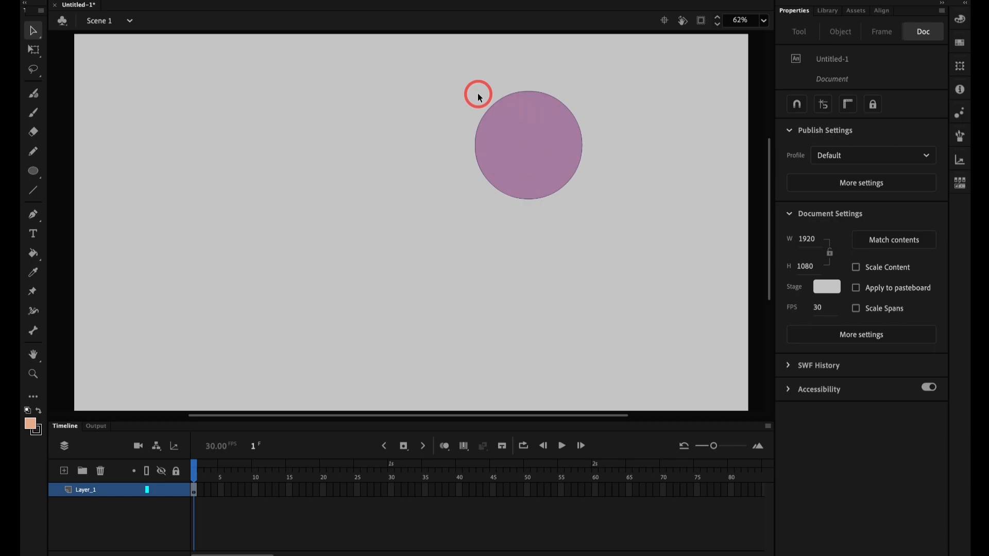
Step: Draw a blue rectangle about 318 by 502 px behind the circle's left half, and select its fill
key("r")
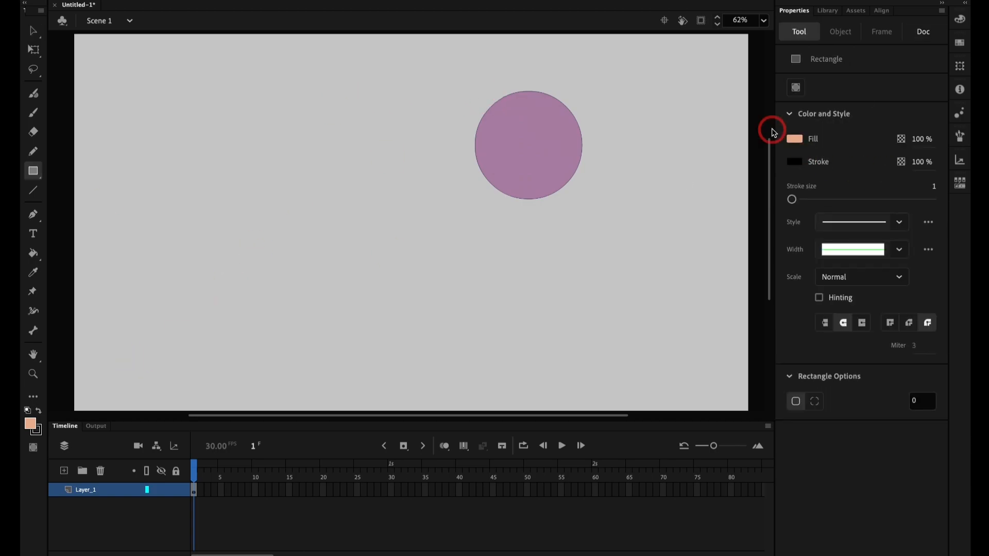
left_click(794, 139)
left_click(684, 191)
left_click_drag(417, 58, 529, 237)
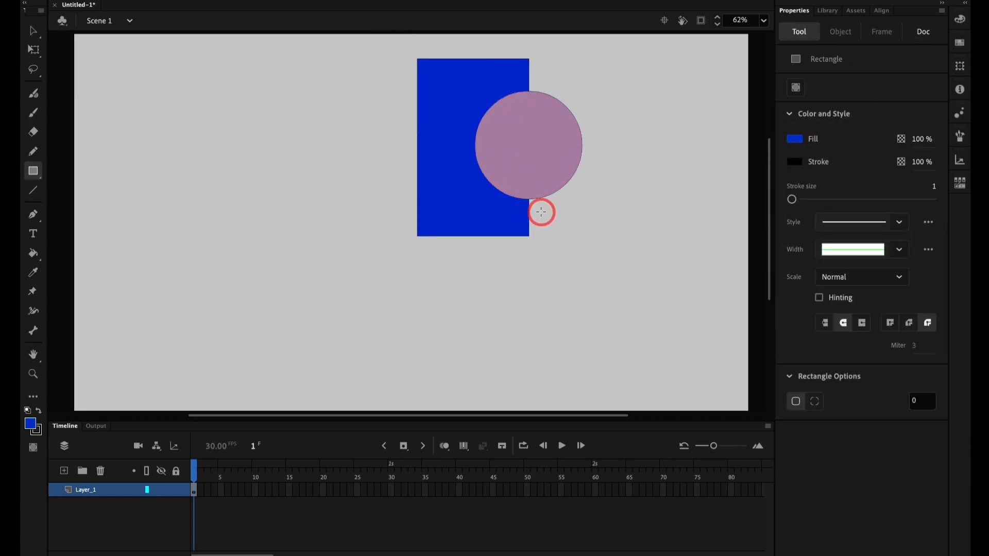
key("v")
left_click(462, 184)
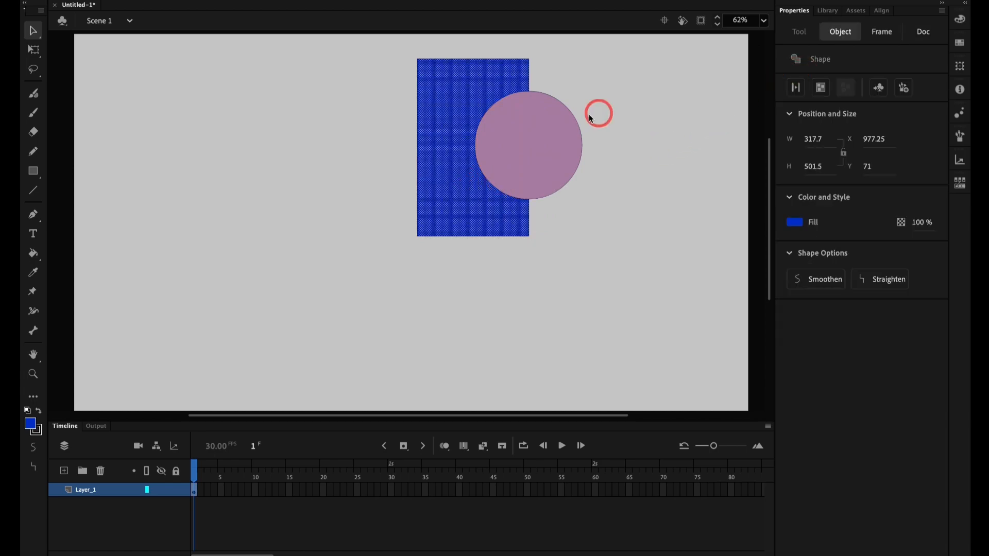
Step: Apply an Alpha color effect of 55% to the movie clip circle so the blue rectangle shows through
left_click(521, 137)
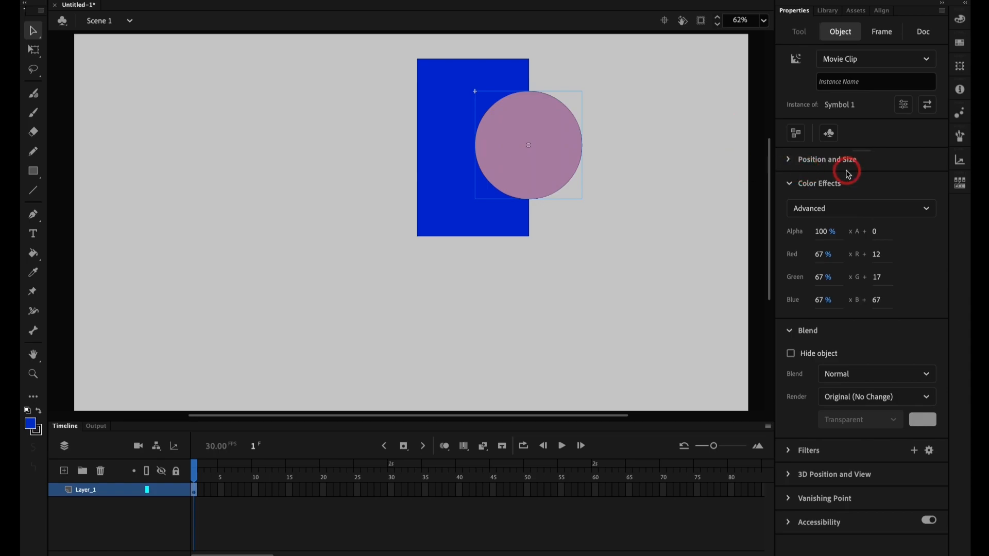
left_click(845, 208)
left_click(836, 298)
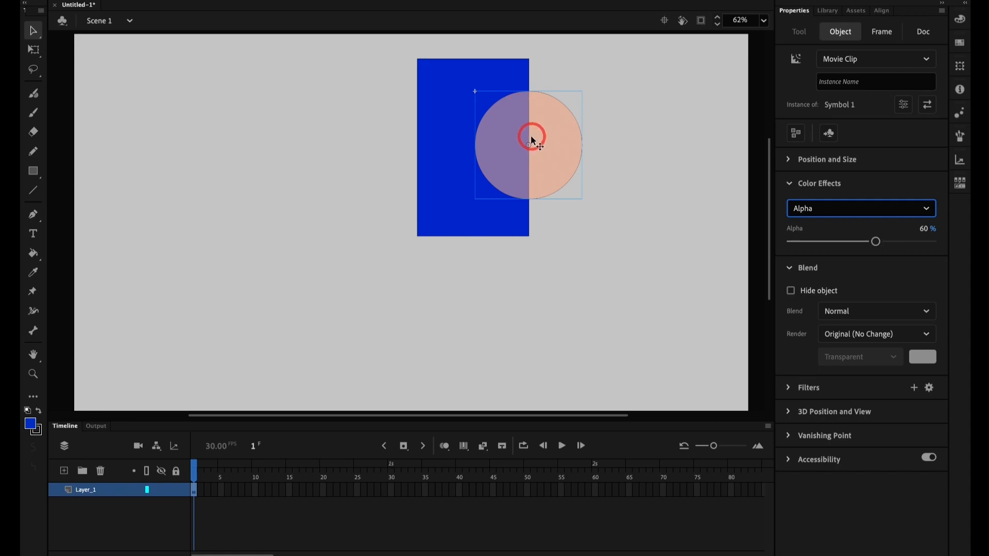
left_click_drag(829, 241, 868, 242)
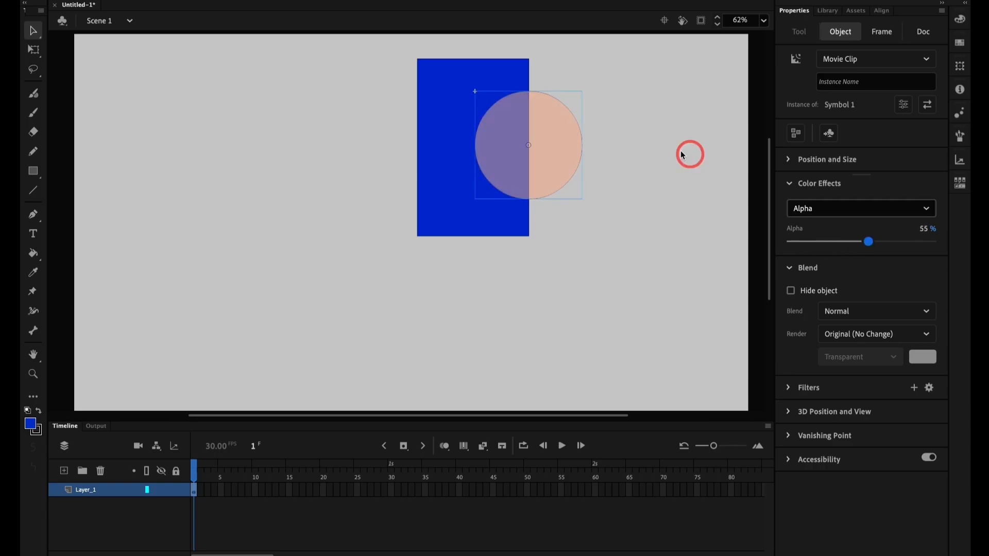
Step: Inside the movie clip symbol, move the circle group left to about X -813 and add a keyframe at frame 5
double_click(555, 136)
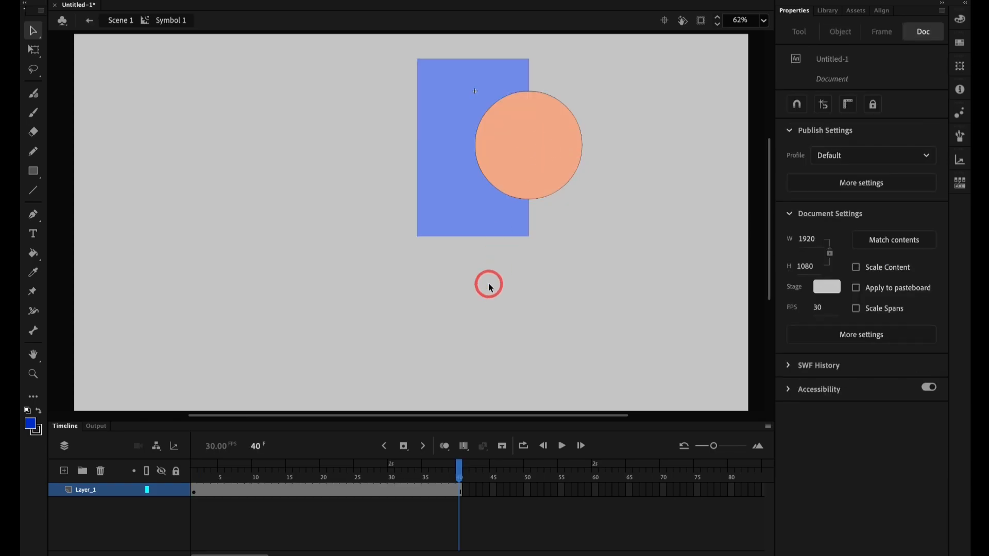
left_click(221, 474)
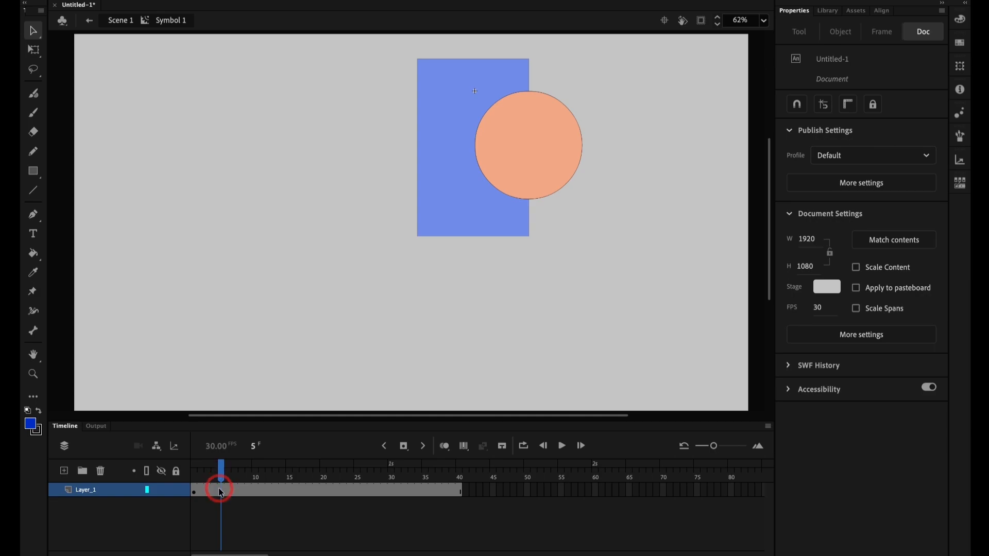
left_click(222, 494)
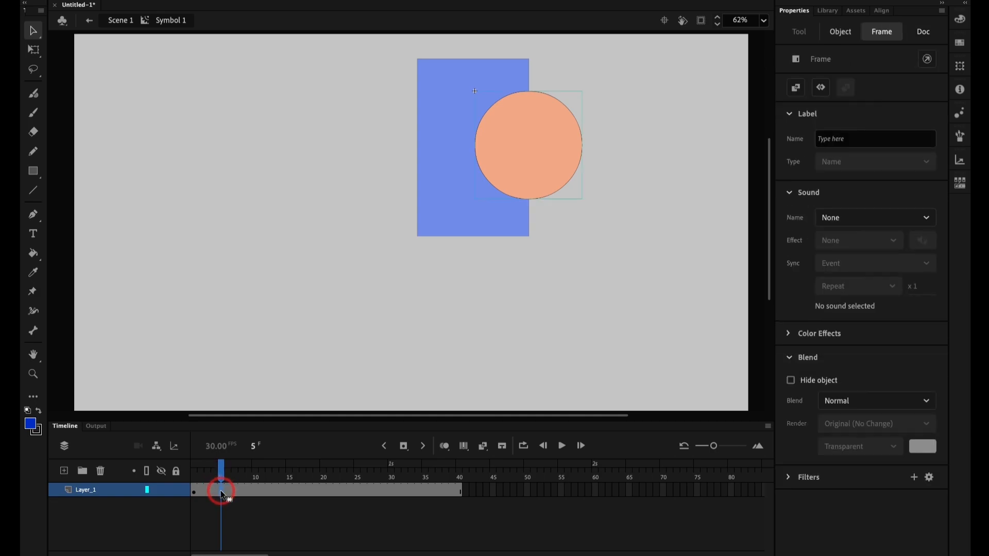
key("F6")
key("super+z")
left_click_drag(537, 146, 256, 161)
left_click(220, 490)
key("F6")
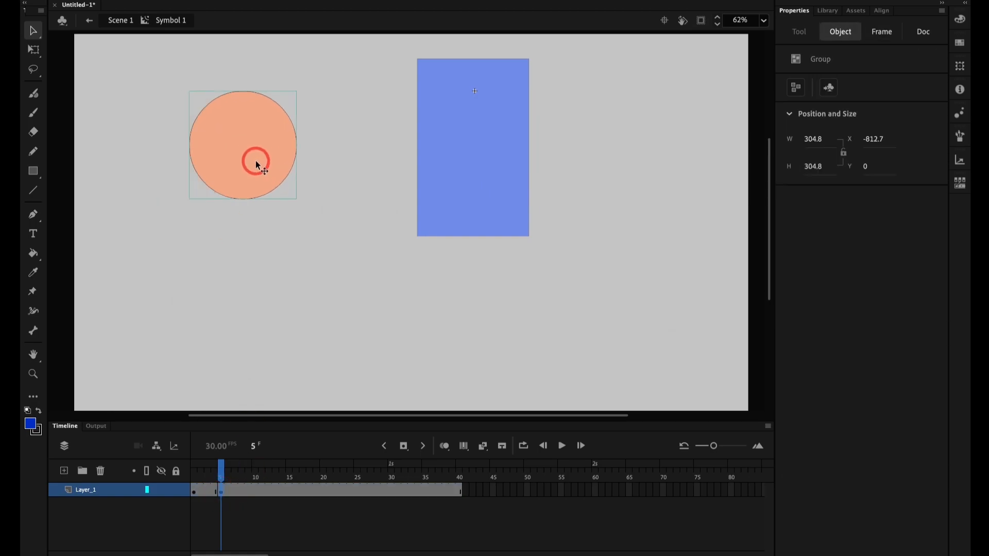
Step: Shift the circle slightly right at frame 5, and farther right in a new keyframe at frame 10
key("super+z")
key("shift+Right")
key("shift+Right")
key("shift+Right")
key("shift+Right")
key("shift+Right")
key("shift+Right")
key("shift+Right")
key("shift+Right")
key("shift+Right")
key("shift+Right")
key("shift+Right")
key("shift+Right")
left_click(254, 490)
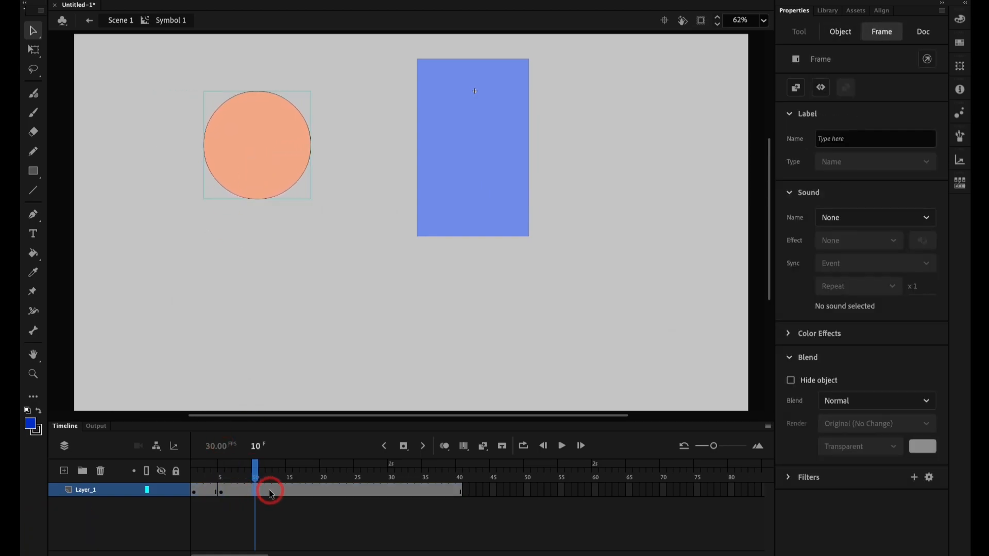
key("shift+Right")
key("shift+Right")
key("shift+Right")
key("shift+Right")
key("shift+Right")
key("shift+Right")
key("shift+Right")
key("shift+Right")
key("shift+Right")
key("shift+Right")
key("shift+Right")
key("shift+Right")
key("shift+Right")
key("shift+Right")
key("shift+Right")
key("shift+Right")
key("shift+Right")
key("shift+Right")
key("shift+Right")
key("shift+Right")
Step: Add a keyframe at frame 15 and move the circle right until it overlaps the blue rectangle's left edge
left_click(289, 492)
key("F6")
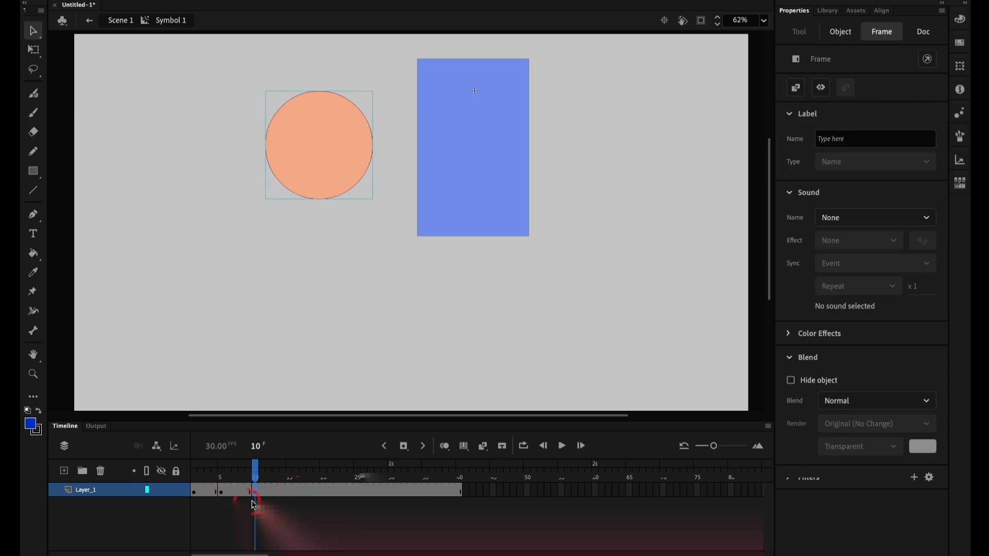
key("shift+Right")
key("shift+Right")
key("shift+Right")
key("shift+Right")
key("shift+Right")
key("shift+Right")
key("shift+Right")
key("shift+Right")
key("shift+Right")
key("shift+Right")
key("shift+Right")
key("shift+Right")
key("shift+Right")
key("shift+Right")
key("shift+Right")
key("shift+Right")
key("shift+Right")
key("shift+Right")
key("shift+Right")
key("shift+Right")
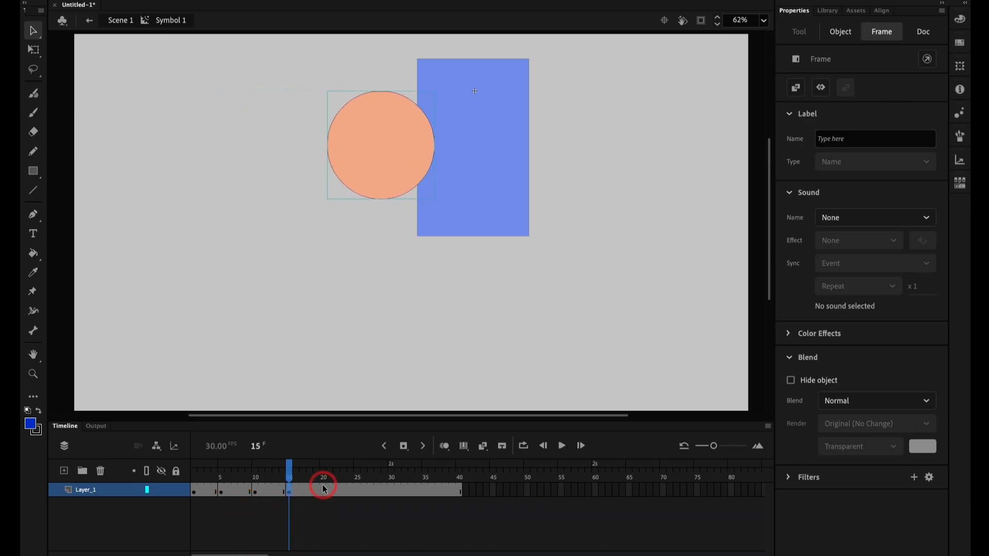
Step: Add a keyframe at frame 20 and move the circle farther right over the blue rectangle
left_click(323, 491)
key("F6")
key("shift+Right")
key("shift+Right")
key("shift+Right")
key("shift+Right")
key("shift+Right")
key("shift+Right")
key("shift+Right")
key("shift+Right")
key("shift+Right")
key("shift+Right")
key("shift+Right")
key("shift+Right")
key("shift+Right")
key("shift+Right")
key("shift+Right")
key("shift+Right")
key("shift+Right")
key("shift+Right")
key("shift+Right")
key("shift+Right")
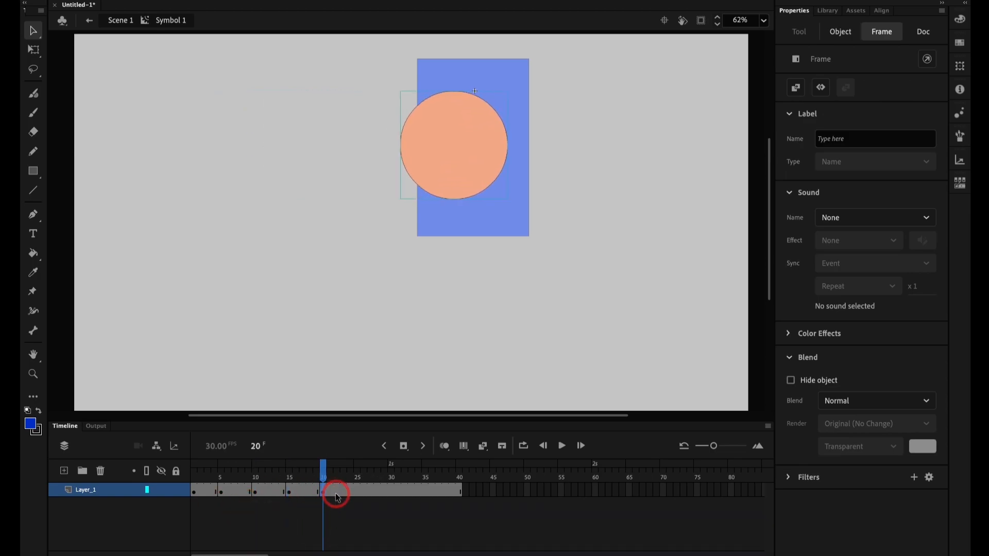
Step: Add a keyframe at frame 25 and move the circle right until it overlaps the blue rectangle's right edge
left_click(369, 492)
key("F6")
key("shift+Right")
key("shift+Right")
key("shift+Right")
key("shift+Right")
key("shift+Right")
key("shift+Right")
key("shift+Right")
key("shift+Right")
key("shift+Right")
key("shift+Right")
key("shift+Right")
key("shift+Right")
key("shift+Right")
key("shift+Right")
key("shift+Right")
key("shift+Right")
key("shift+Right")
key("shift+Right")
key("shift+Right")
key("shift+Right")
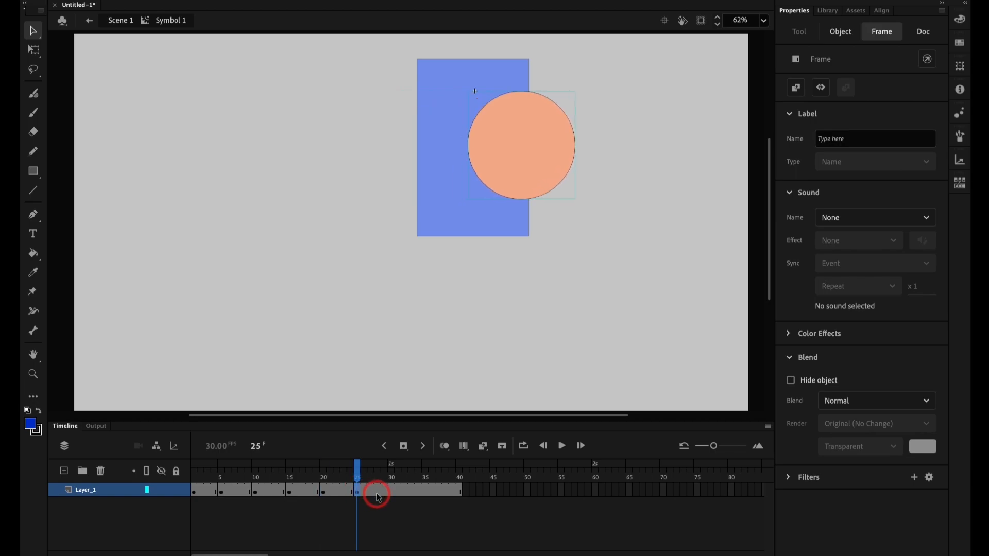
Step: Add a keyframe at frame 30 and move the circle farther right, just past the blue rectangle's right edge
left_click(391, 492)
key("F6")
key("shift+Right")
key("shift+Right")
key("shift+Right")
key("shift+Right")
key("shift+Right")
key("shift+Right")
key("shift+Right")
key("shift+Right")
key("shift+Right")
key("shift+Right")
key("shift+Right")
key("shift+Right")
key("shift+Right")
key("shift+Right")
key("shift+Right")
key("shift+Right")
key("shift+Right")
key("shift+Right")
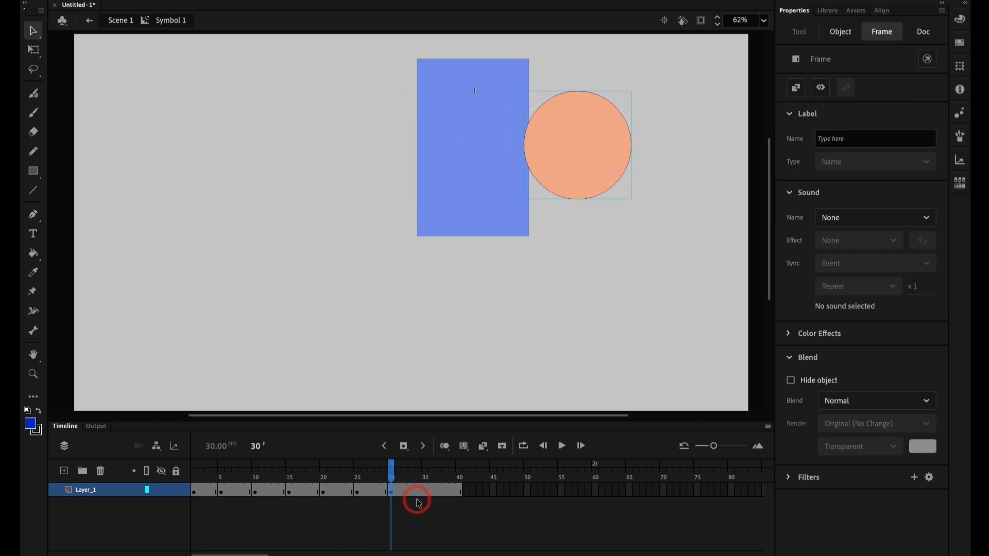
Step: Add a keyframe at frame 35 and move the circle right until it is well clear of the blue rectangle
left_click(438, 496)
key("F6")
key("shift+Right")
key("shift+Right")
key("shift+Right")
key("shift+Right")
key("shift+Right")
key("shift+Right")
key("shift+Right")
key("shift+Right")
key("shift+Right")
key("shift+Right")
key("shift+Right")
key("shift+Right")
key("shift+Right")
key("shift+Right")
key("shift+Right")
key("shift+Right")
key("shift+Right")
key("shift+Right")
key("shift+Right")
key("shift+Right")
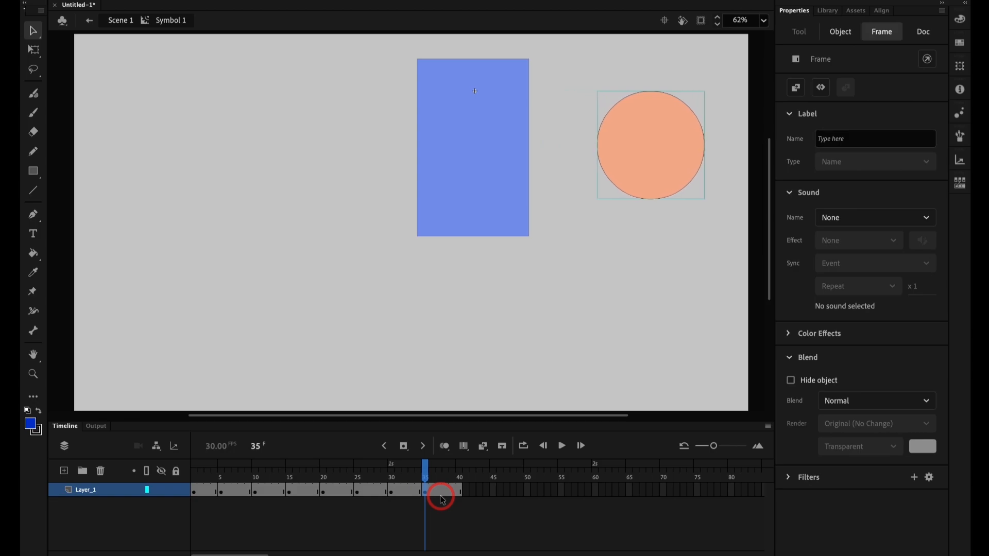
Step: Deselect the circle and play back the frame-by-frame animation inside the movie clip symbol
left_click(419, 521)
key("Return")
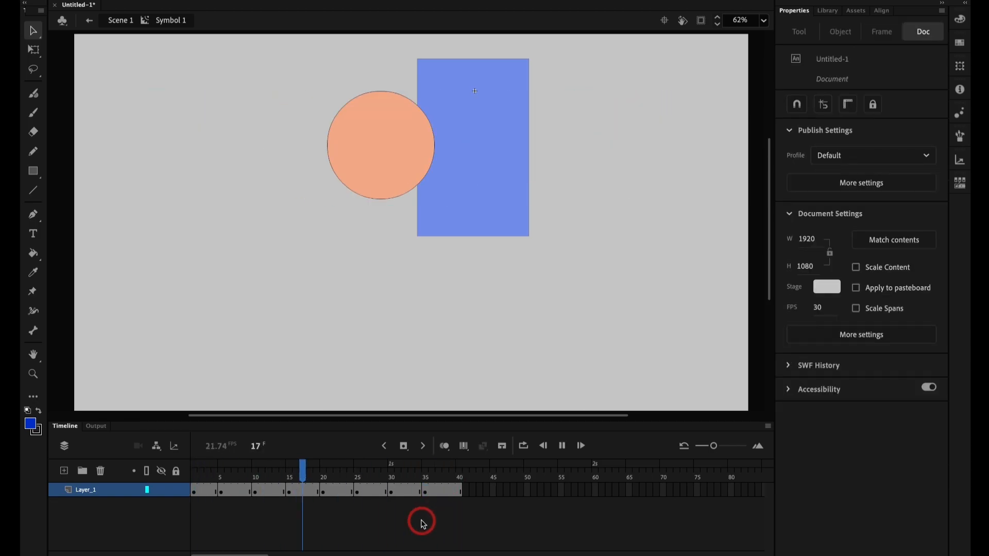
key("Return")
key("Return")
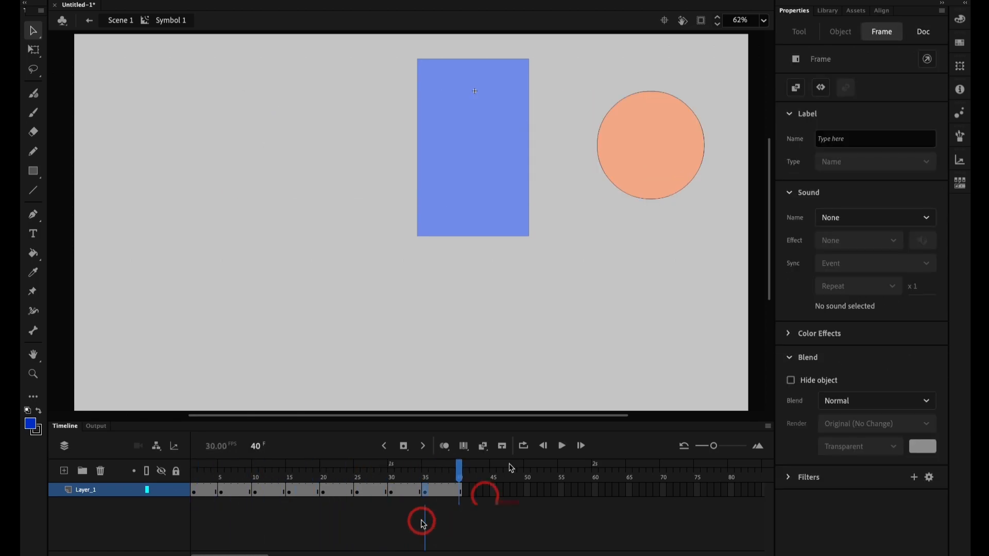
Step: Return to Scene 1 and extend the frames of Layer_1 to frame 40
left_click(122, 23)
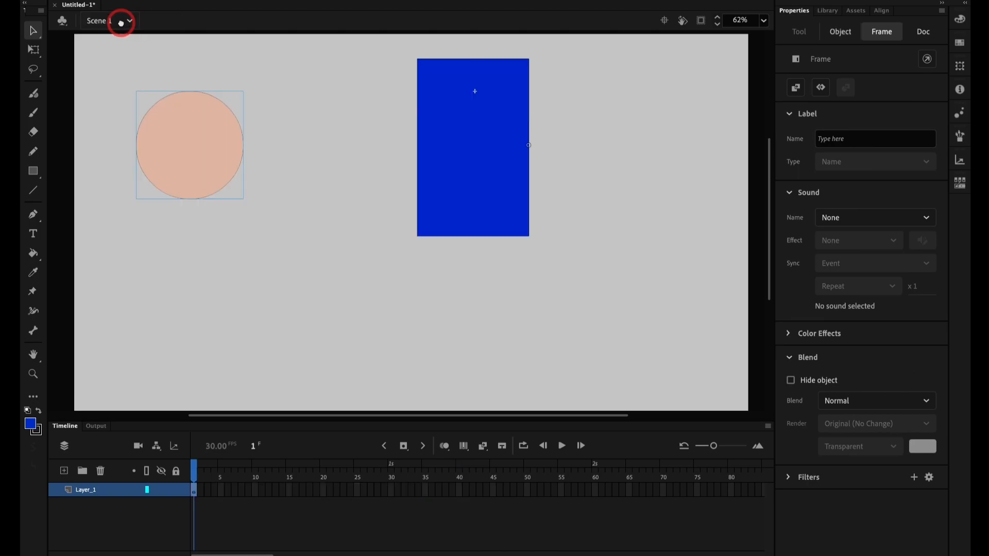
left_click(461, 490)
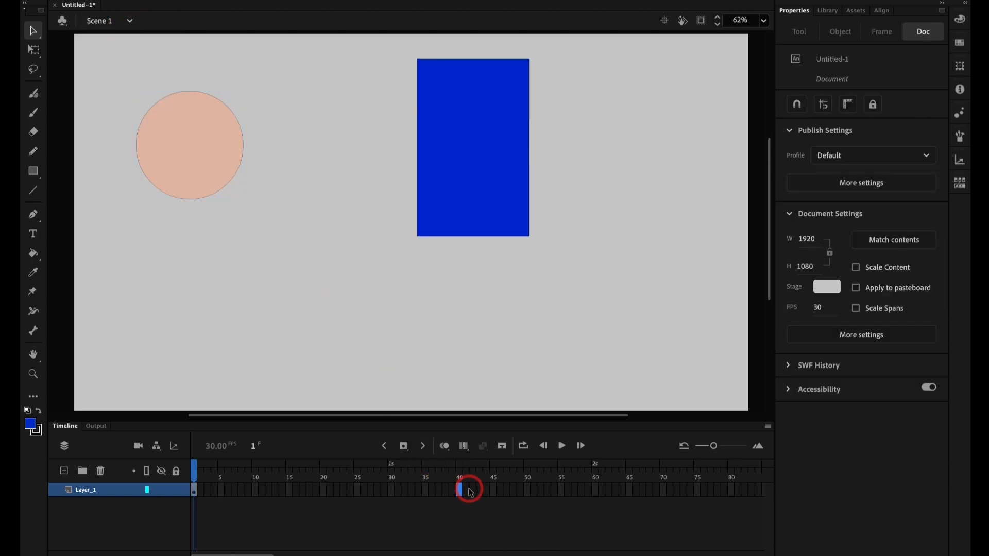
key("F5")
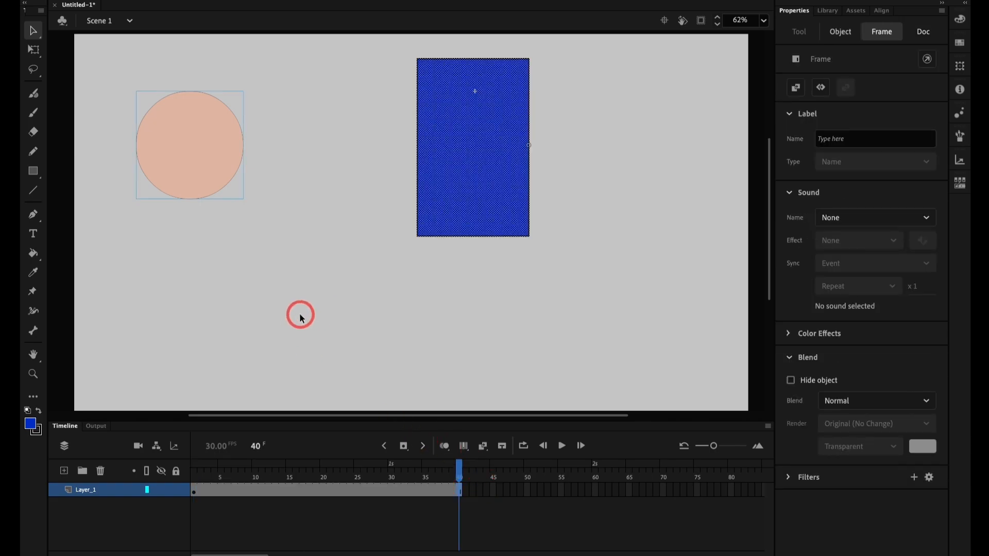
Step: Play the main timeline, then test the movie to preview the movie clip's nested animation
left_click(301, 318)
key("Return")
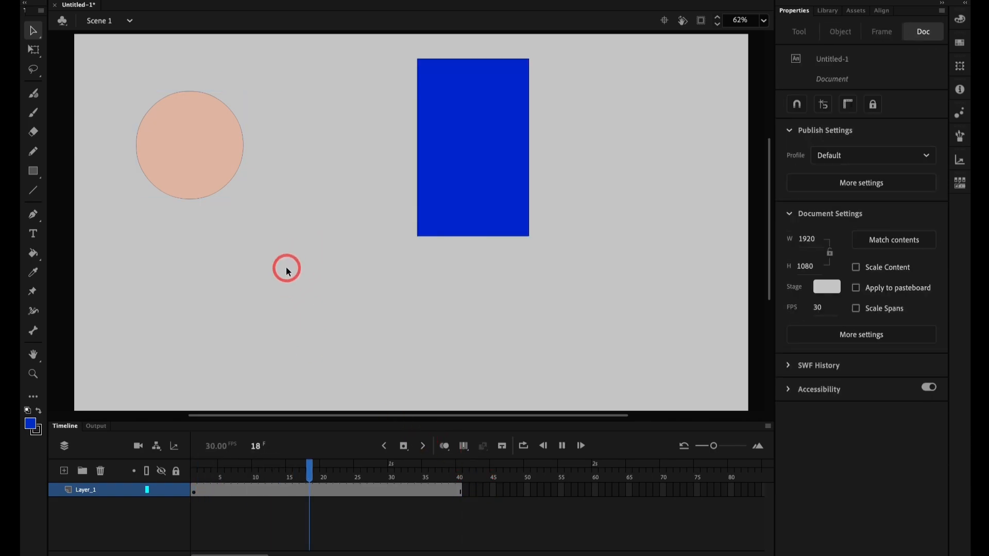
left_click(196, 176)
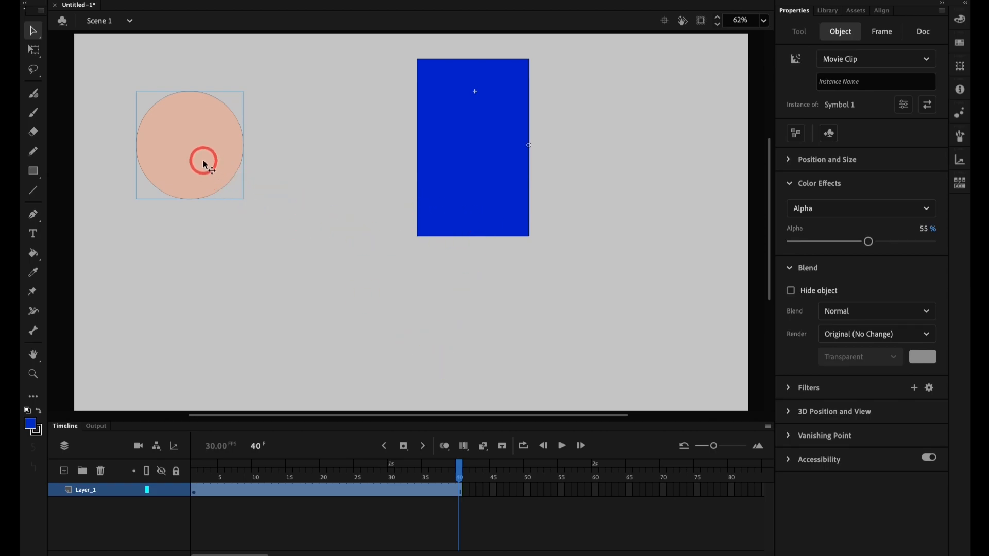
key("super+Return")
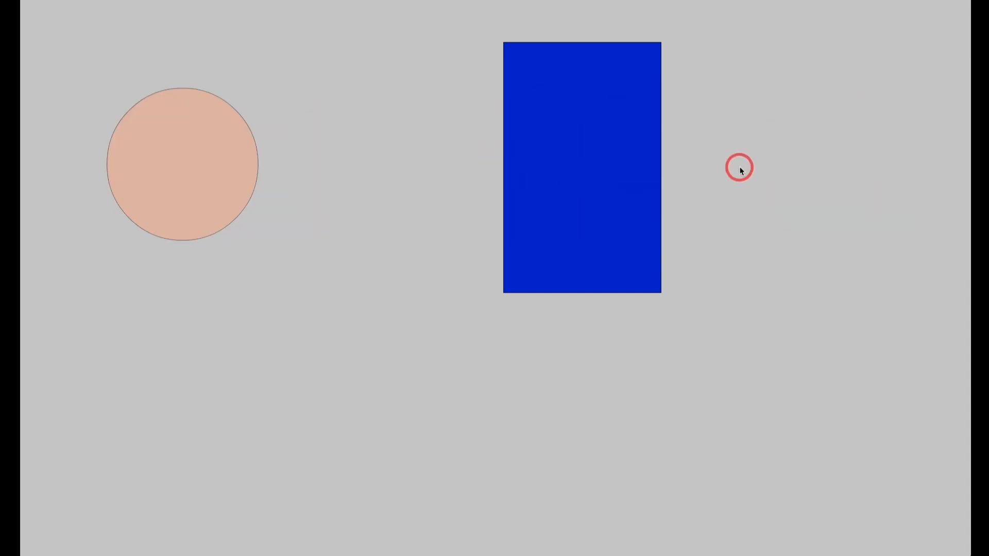
key("super+w")
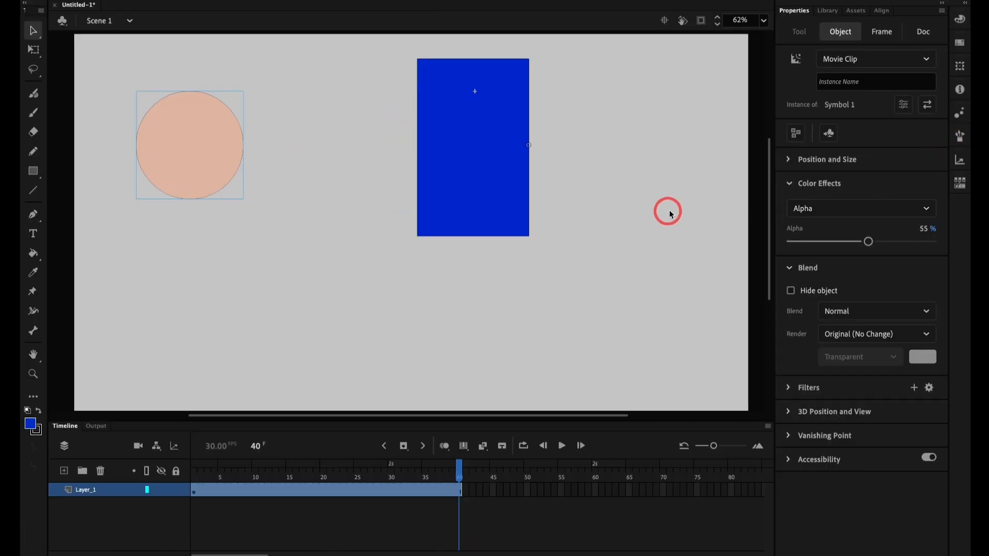
Step: Change the circle movie clip's color effect to Brightness at -43%
left_click(849, 208)
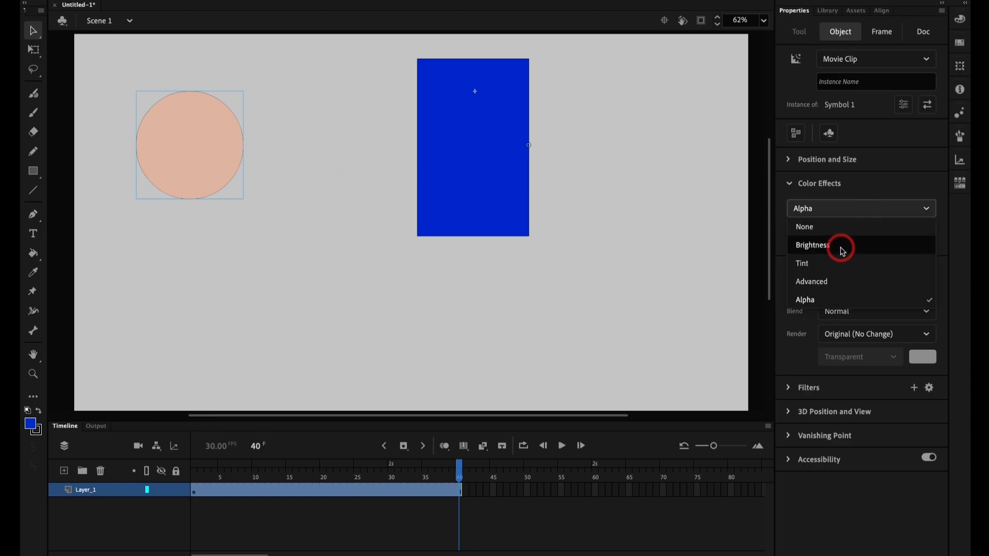
left_click(842, 251)
left_click_drag(854, 241, 831, 242)
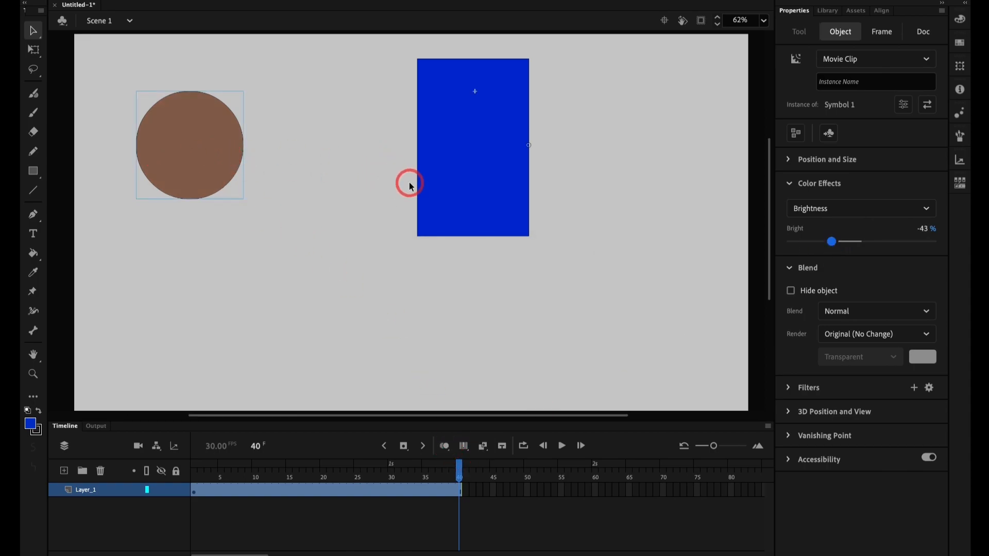
Step: Delete the blue rectangle from the stage and reselect the circle movie clip
left_click(478, 177)
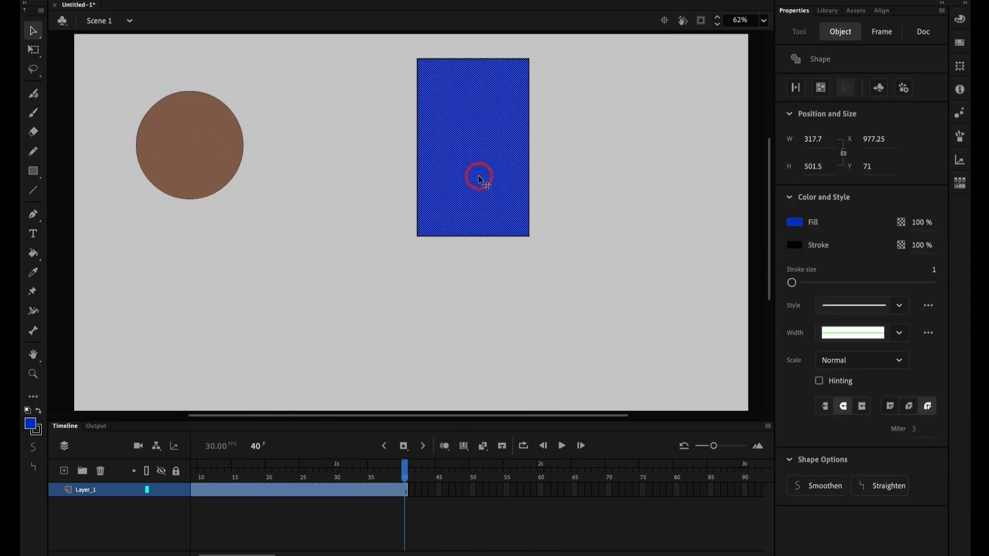
key("Delete")
left_click(242, 173)
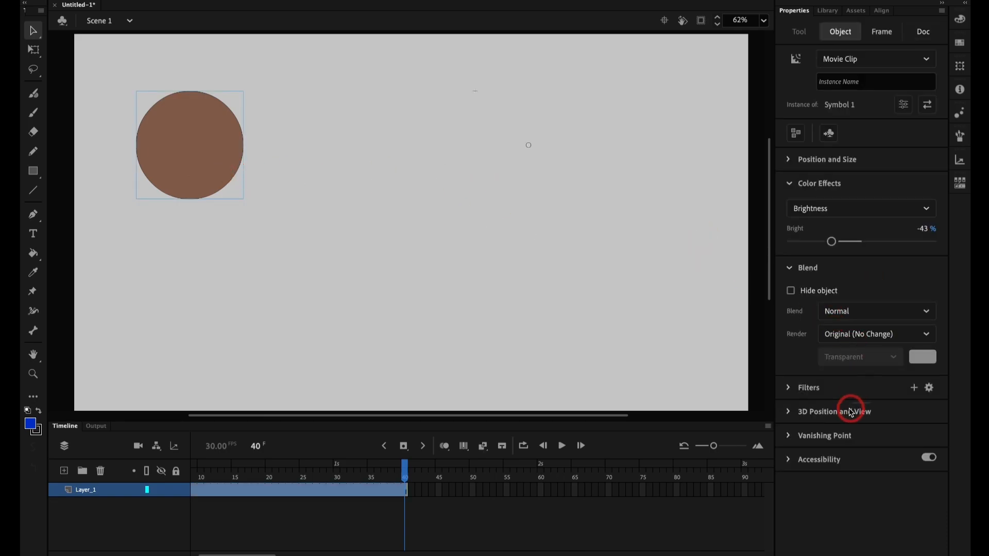
Step: Add a Drop Shadow filter to the circle movie clip with blur 37, distance 26 and angle 85°
left_click(788, 390)
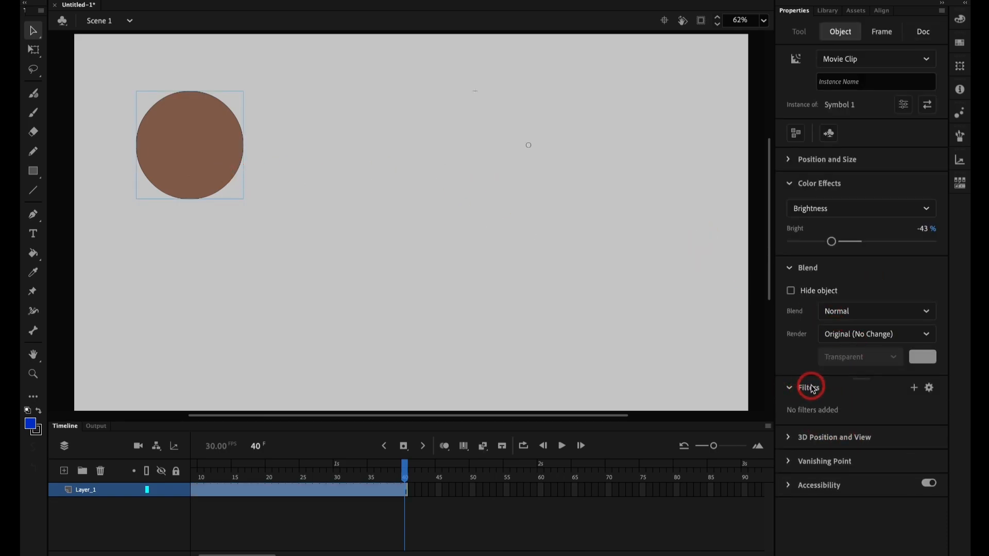
left_click(915, 388)
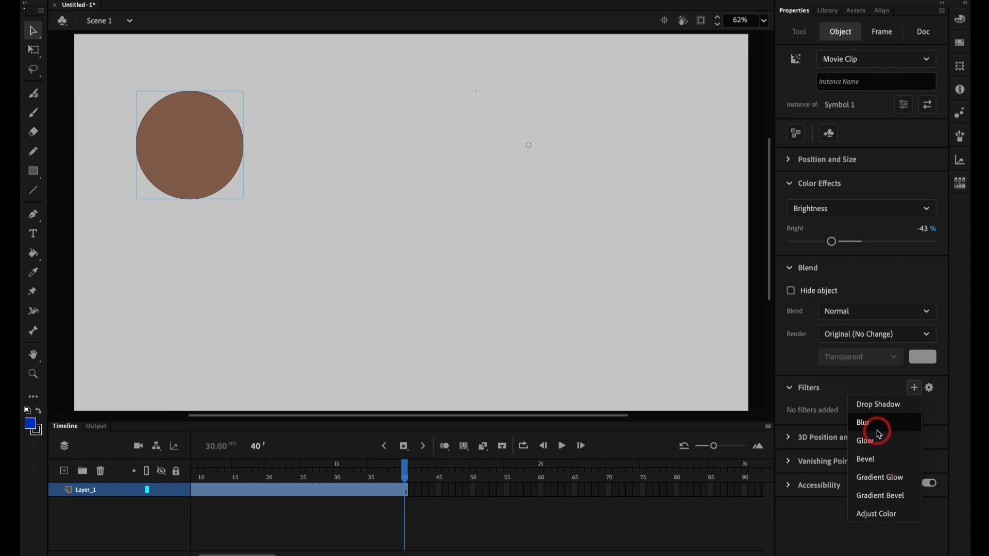
left_click(877, 405)
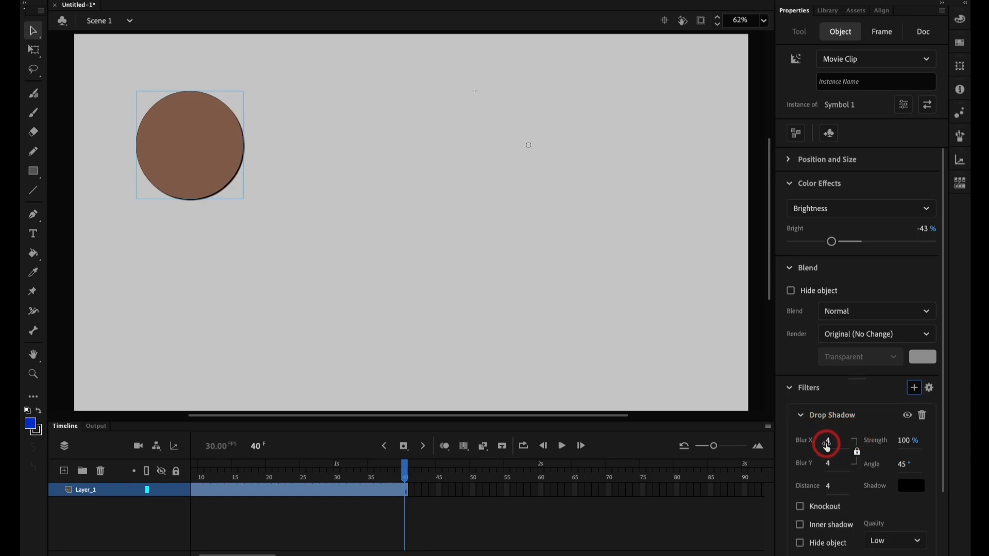
mouse_move(827, 446)
left_mouse_down()
mouse_move(905, 441)
mouse_move(903, 464)
mouse_move(927, 464)
mouse_move(836, 488)
mouse_move(845, 485)
mouse_move(838, 450)
left_mouse_up()
left_click(907, 470)
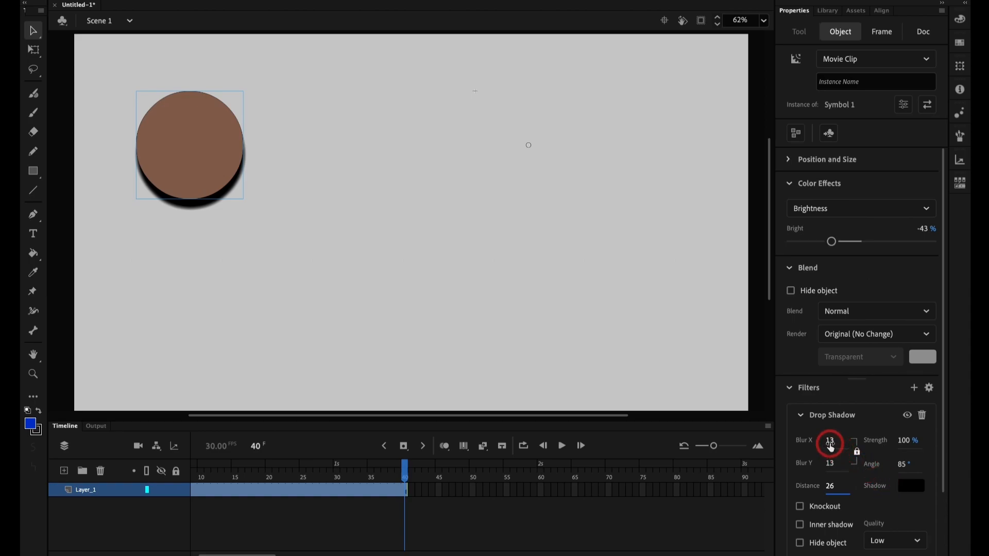
left_click_drag(829, 444, 841, 440)
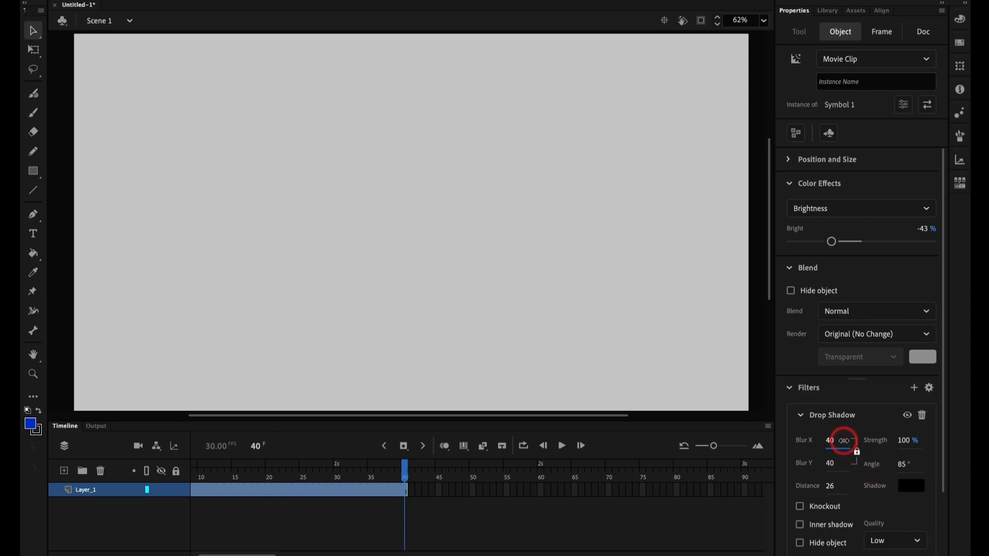
left_click(789, 388)
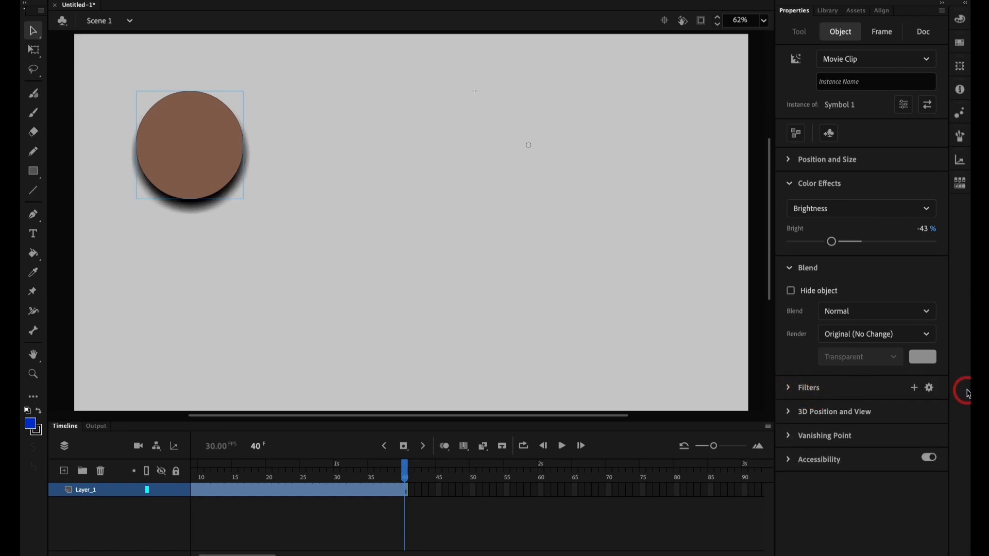
Step: Add a Blur filter to the circle movie clip with horizontal and vertical blur of 34
left_click(914, 388)
left_click(870, 422)
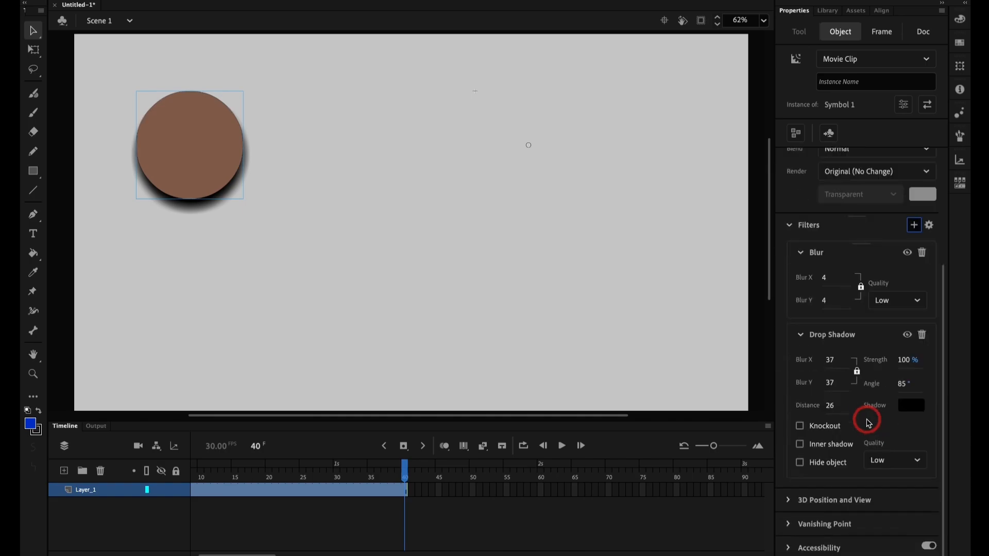
left_click_drag(840, 268, 845, 299)
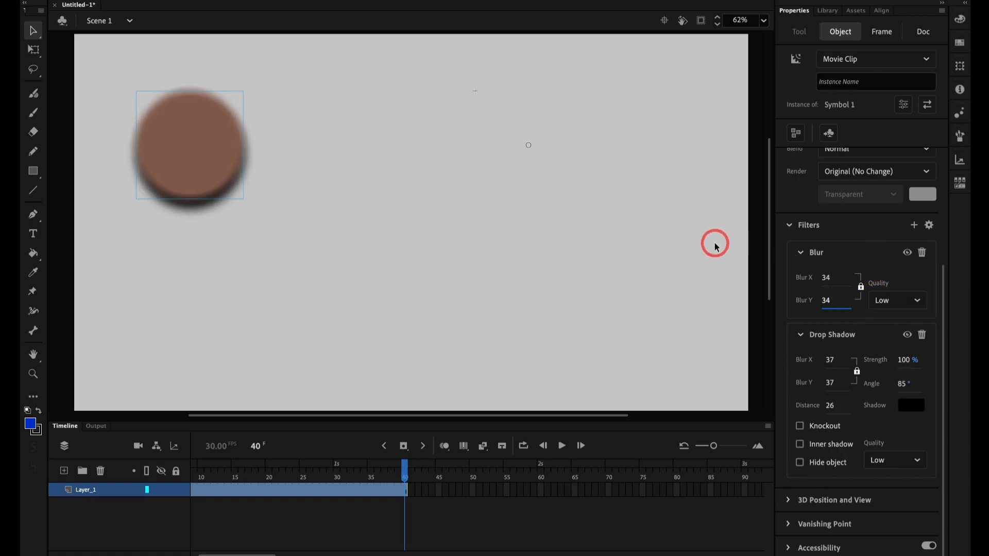
Step: Test the movie to preview the animated circle with its filters, and close the preview
key("super+Return")
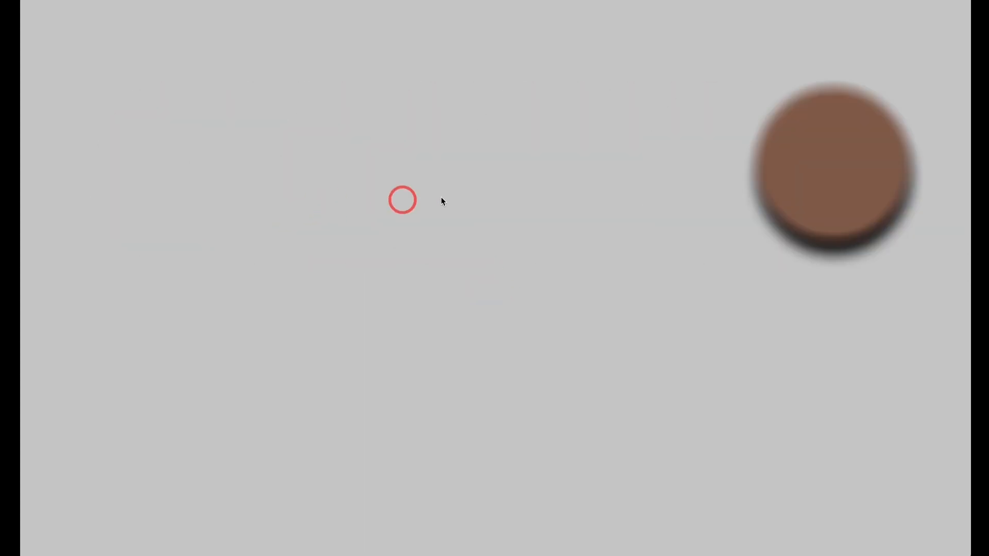
key("super+w")
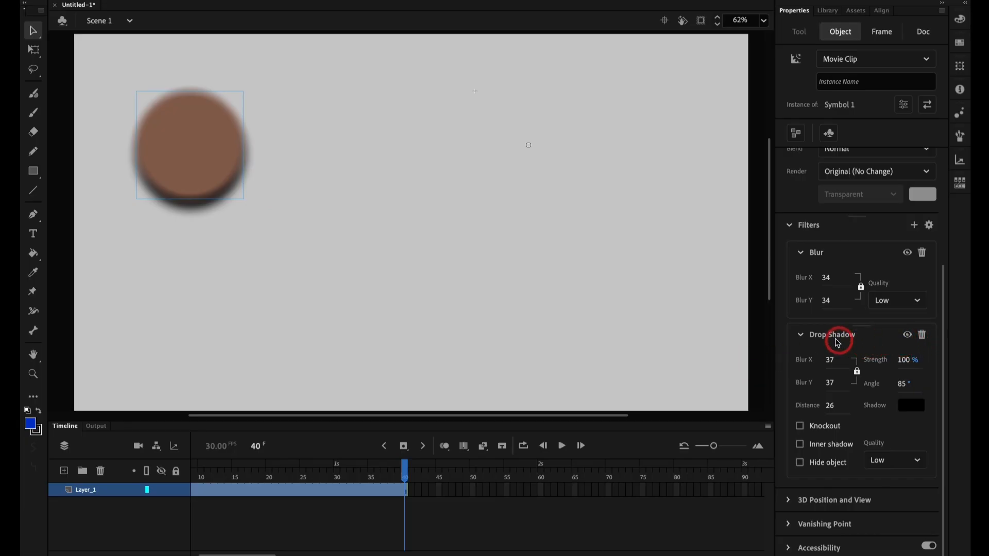
Step: Examine the available filters and the movie clip's 3D Position and View and Vanishing Point settings
left_click(914, 225)
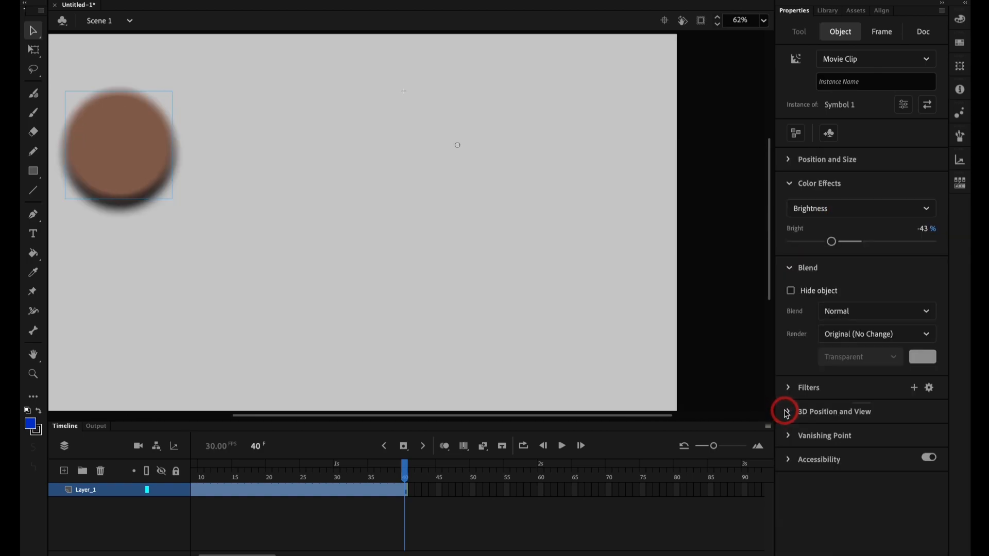
left_click(788, 412)
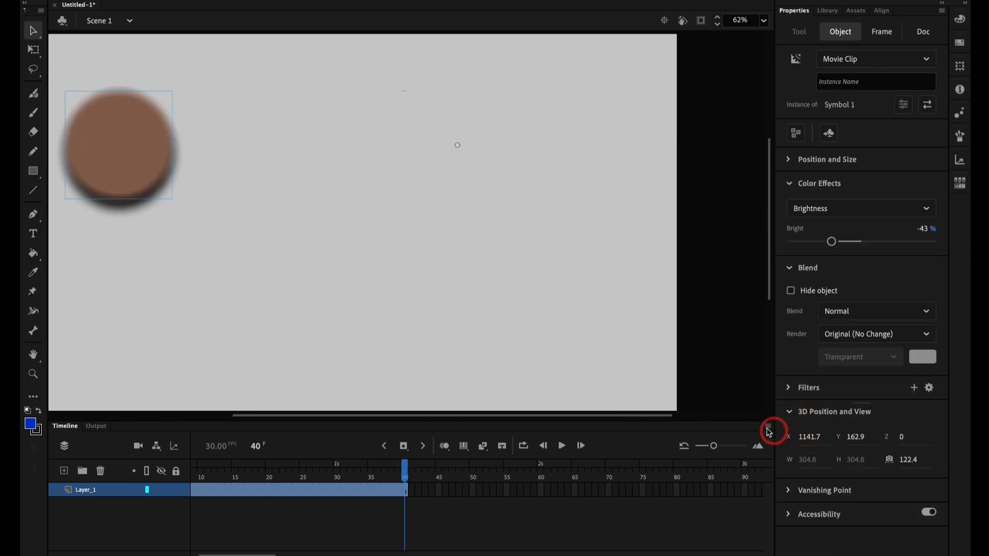
left_click(787, 419)
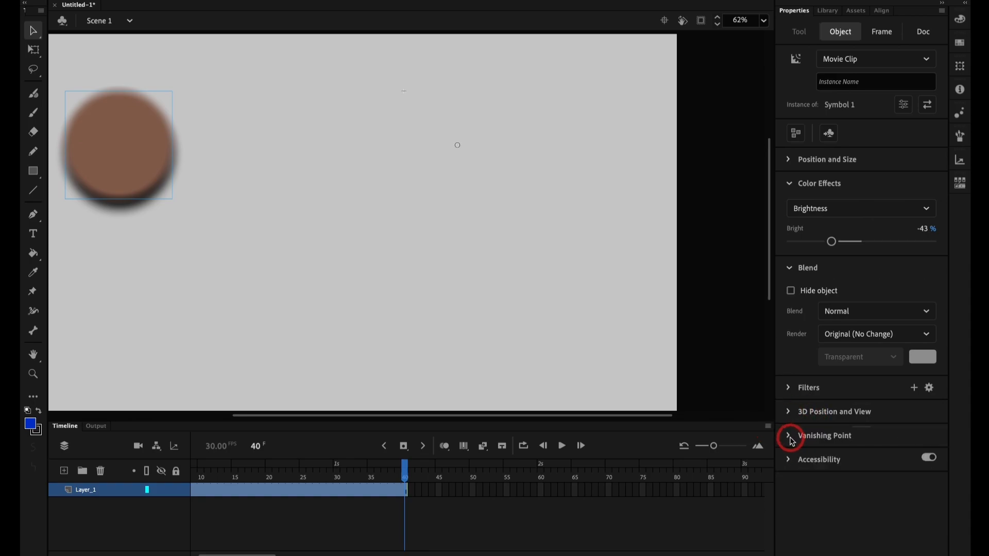
left_click(789, 437)
left_click(790, 436)
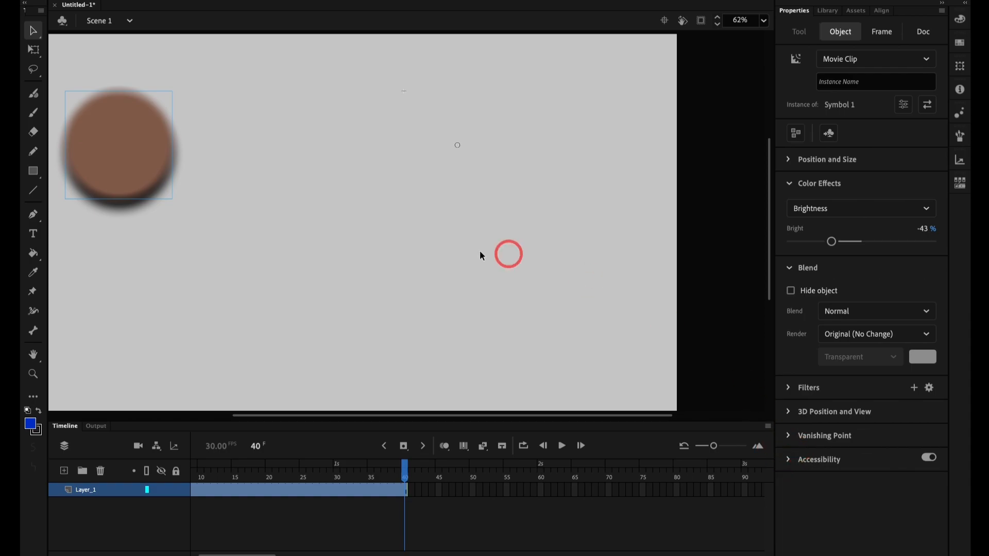
key("super+2")
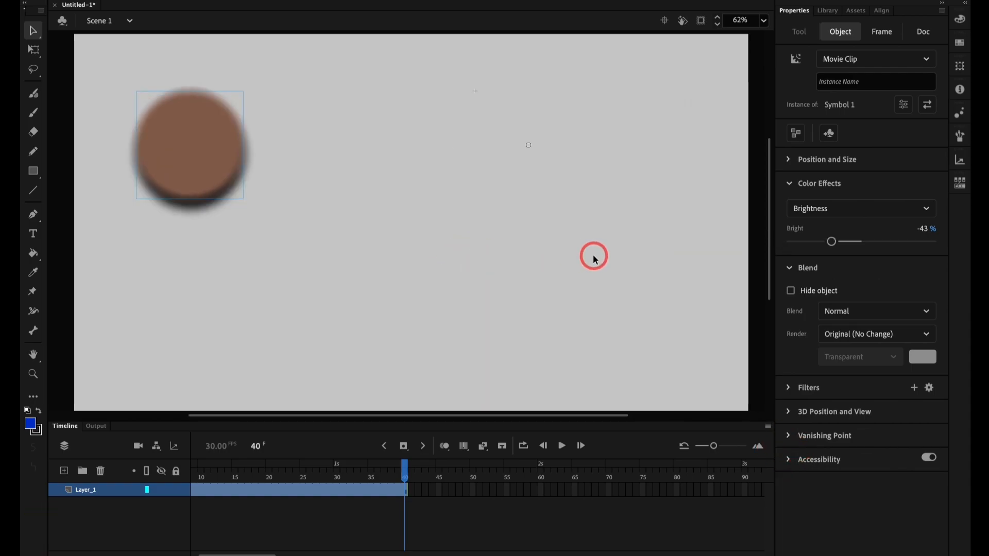
left_click(476, 238)
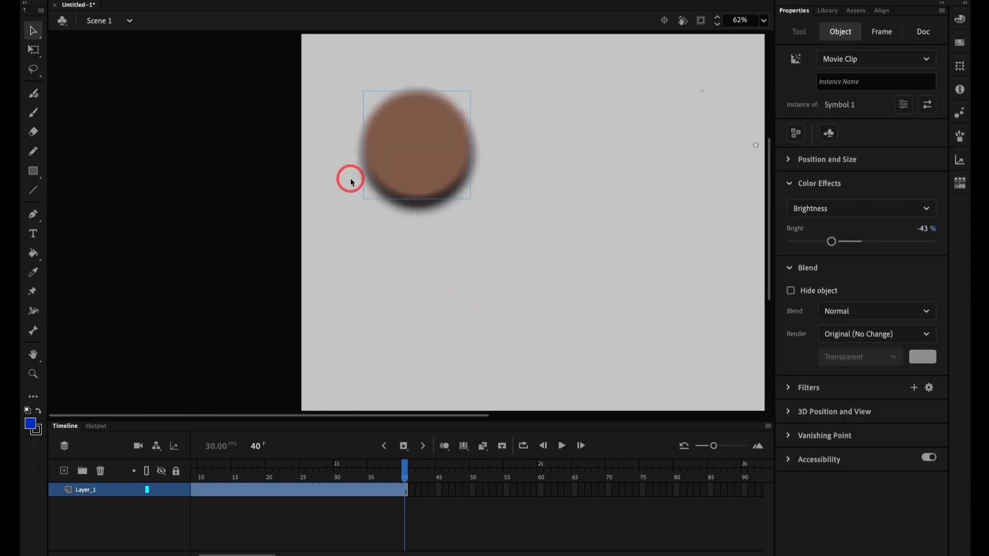
Step: Scrub the main timeline to frame 8 and try selecting the circle movie clip on the stage
key("super+2")
left_click_drag(199, 492, 243, 524)
left_click(190, 159)
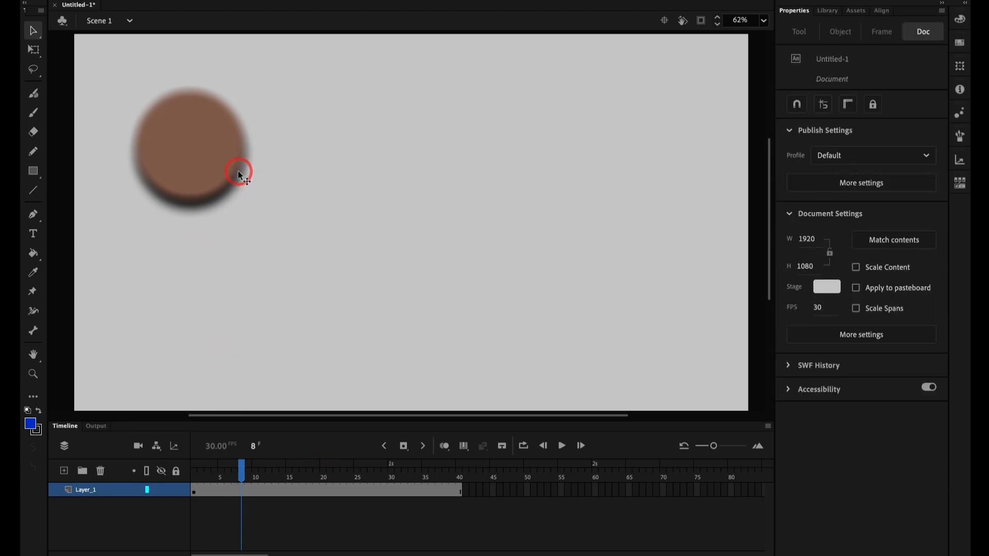
key("super+z")
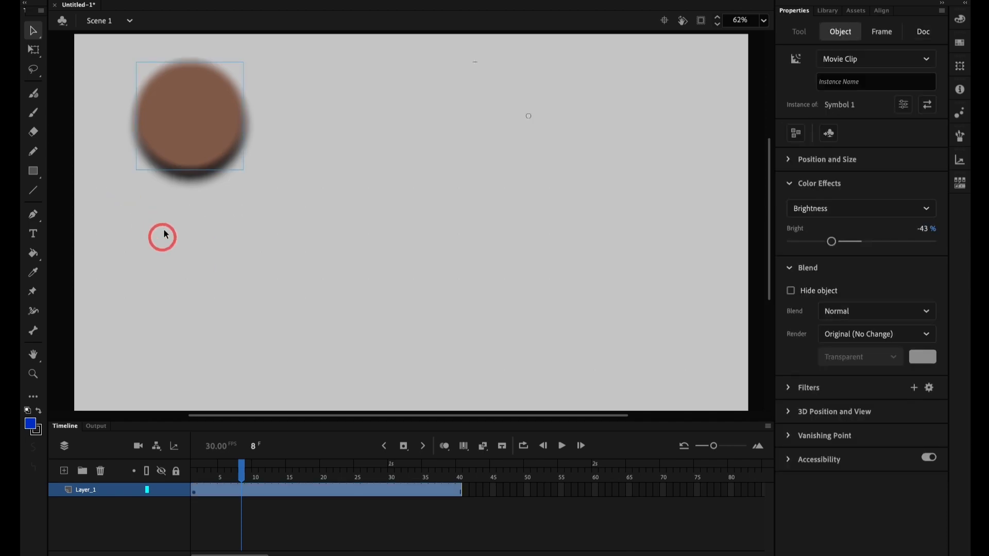
Step: Copy all frames of the nested circle animation inside the movie clip, and return to Scene 1
double_click(254, 168)
left_click(92, 492)
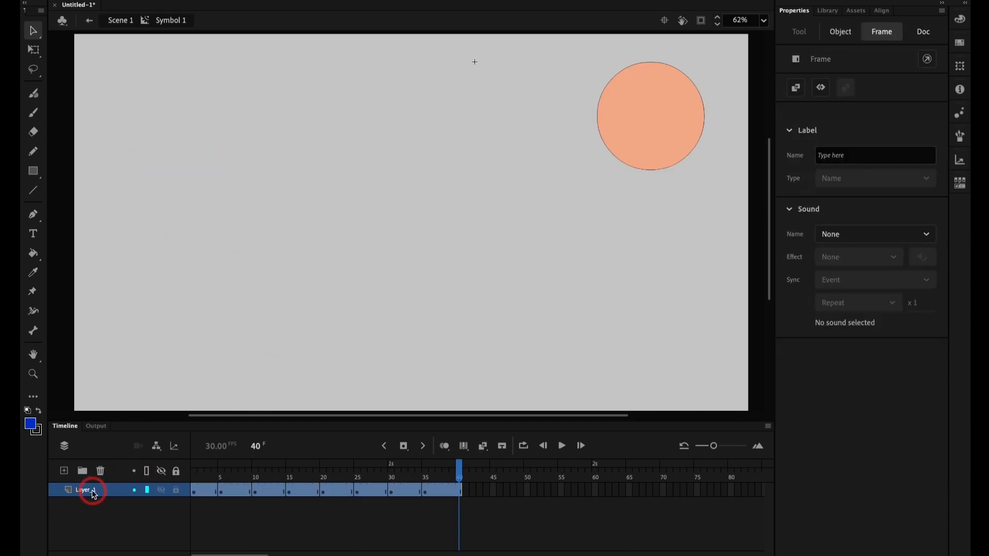
left_click(158, 494)
key("alt+super+c")
key("alt+super+c")
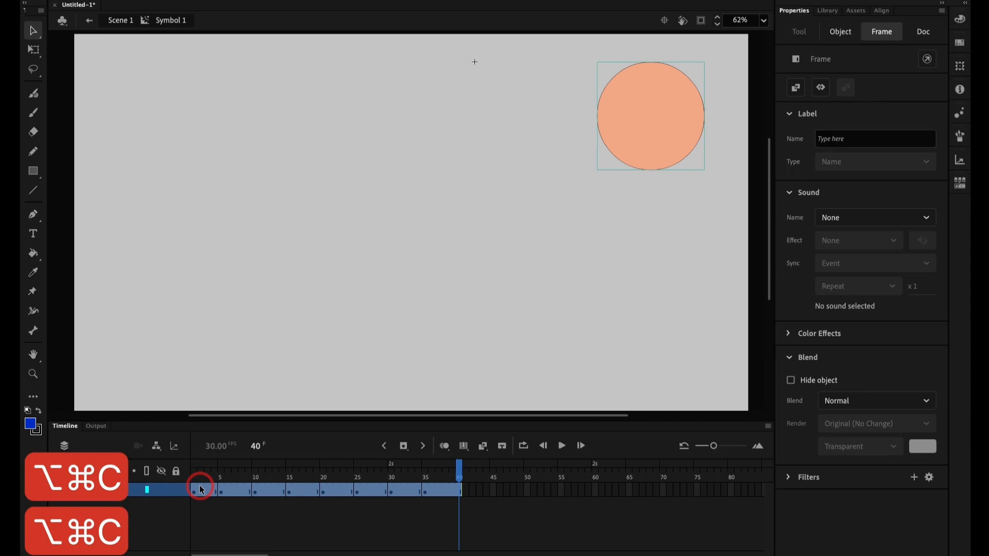
left_click(116, 20)
Step: Draw a blue circle about 237 px wide below the blurred movie clip and select its fill
key("o")
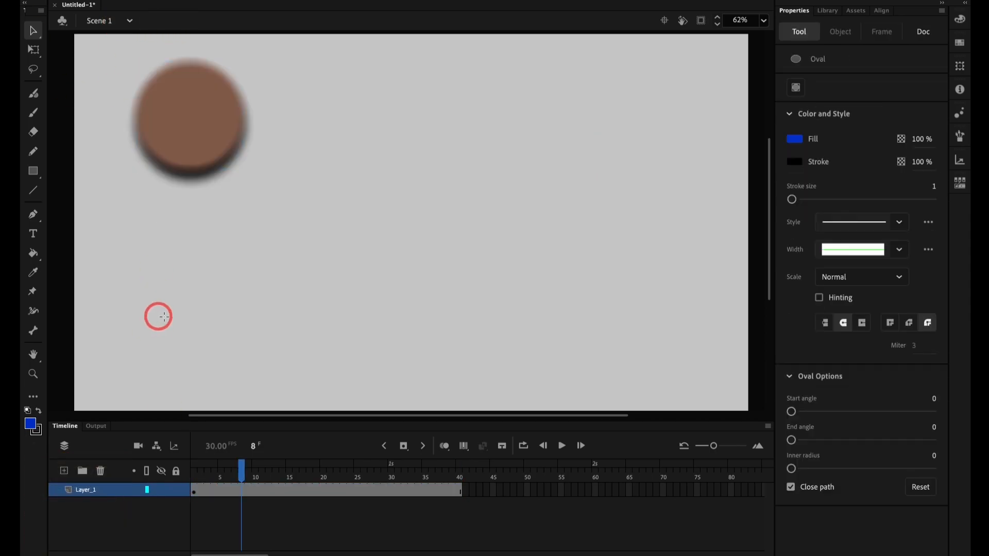
left_click_drag(177, 268, 239, 352)
key("v")
left_click(223, 304)
Step: Convert the selected blue circle to a symbol of type Graphic
key("F8")
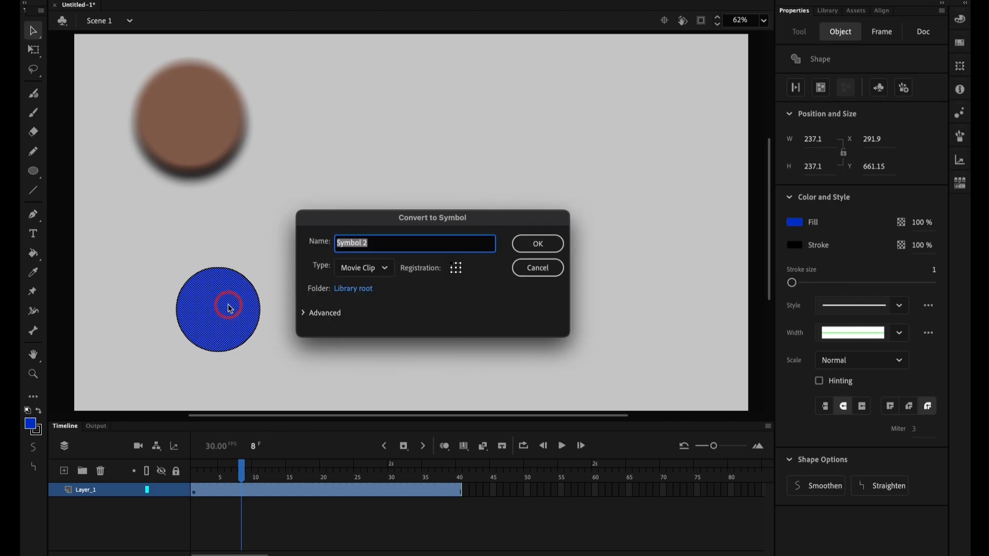
left_click(387, 269)
left_click(363, 323)
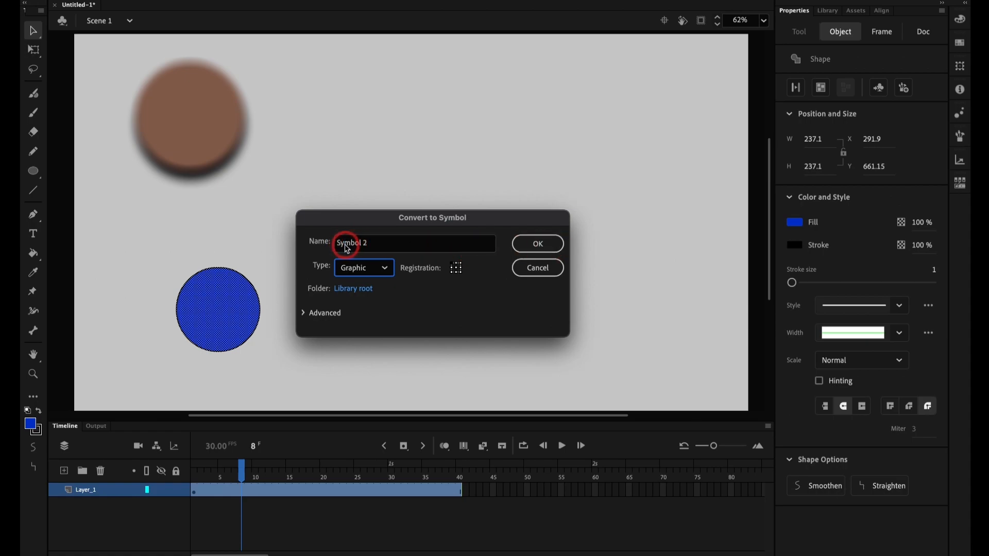
left_click(553, 252)
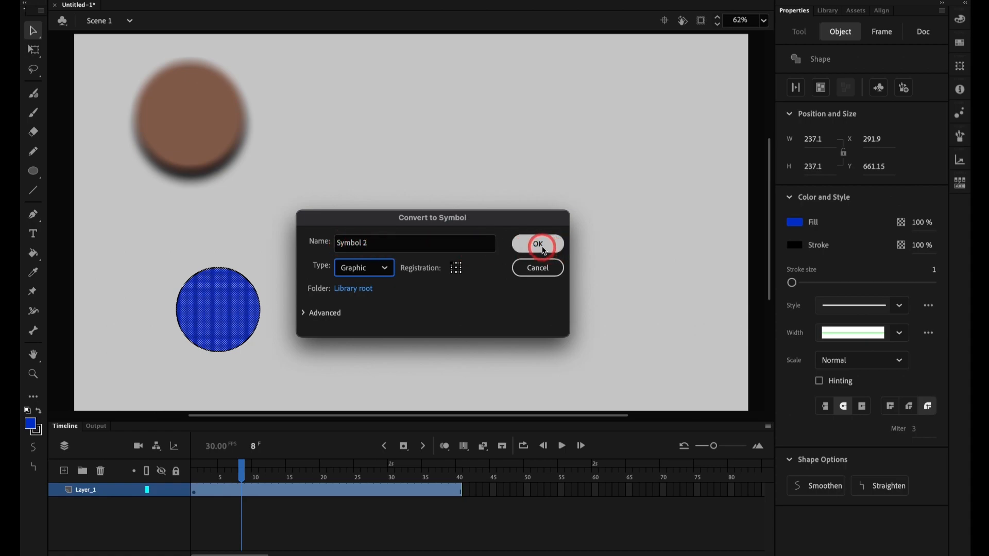
Step: Paste the copied animation frames inside the new graphic symbol, scrub through them, and return to Scene 1
double_click(237, 299)
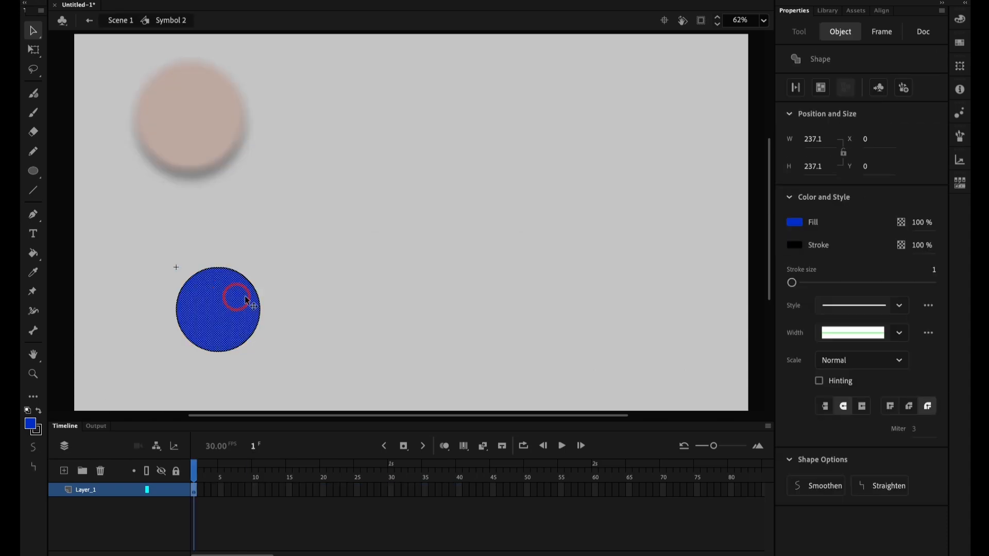
key("alt+super+v")
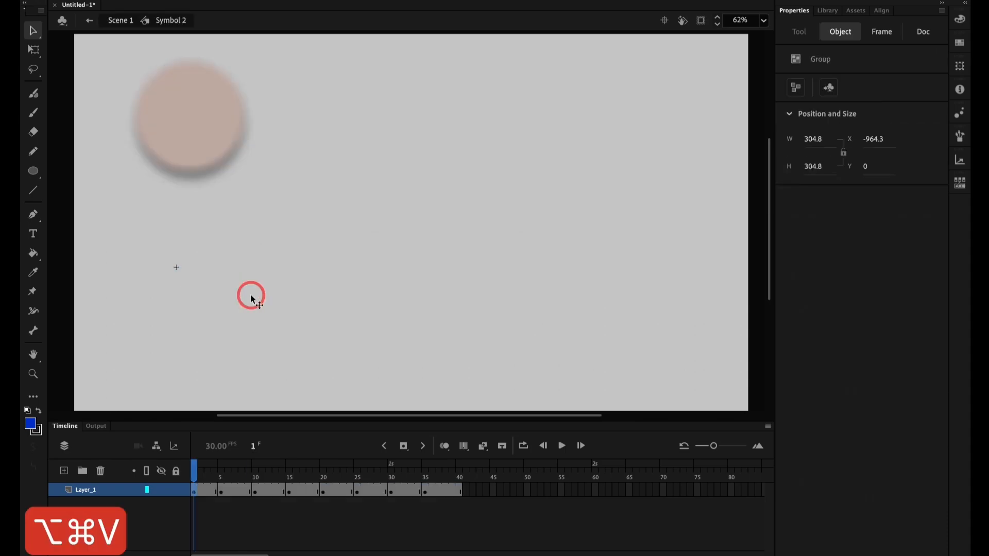
left_click(199, 489)
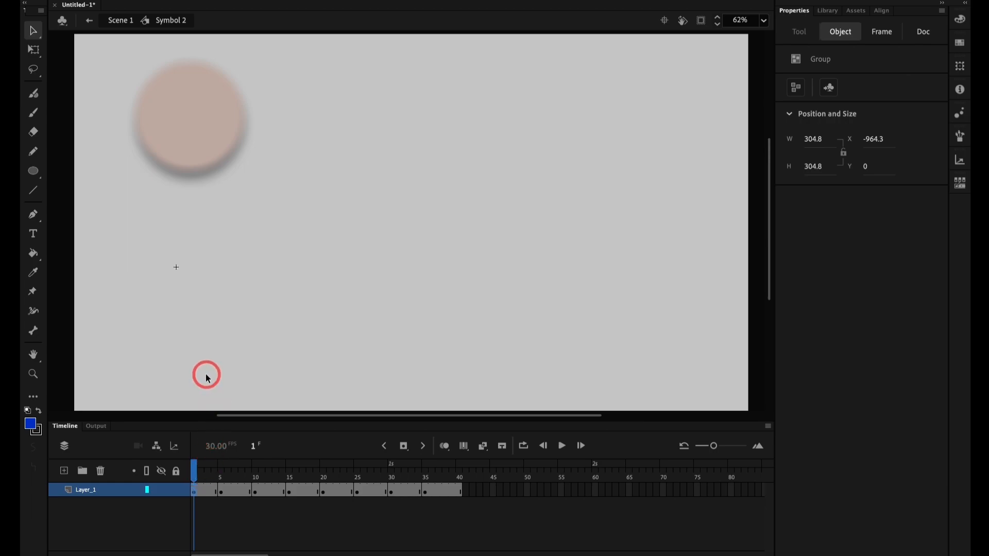
key("super+2")
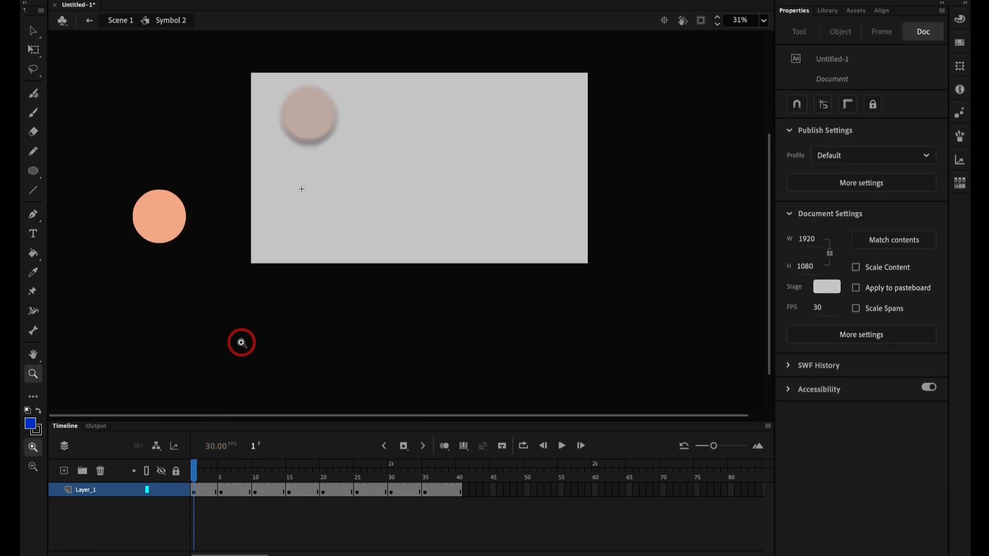
left_click_drag(205, 468, 446, 468)
left_click(121, 21)
Step: Move the graphic symbol from outside the stage to directly below the movie clip
key("v")
left_click_drag(159, 220, 306, 218)
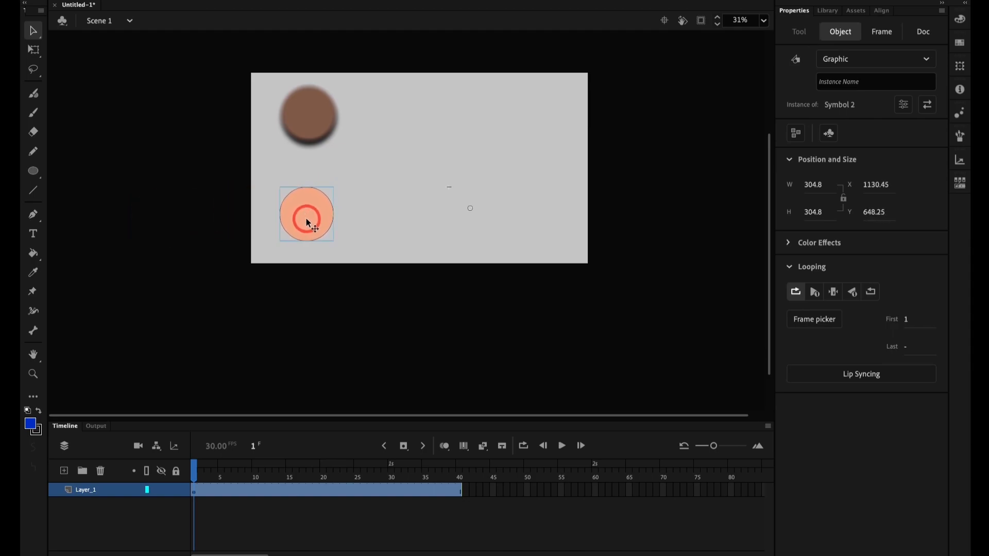
key("super+2")
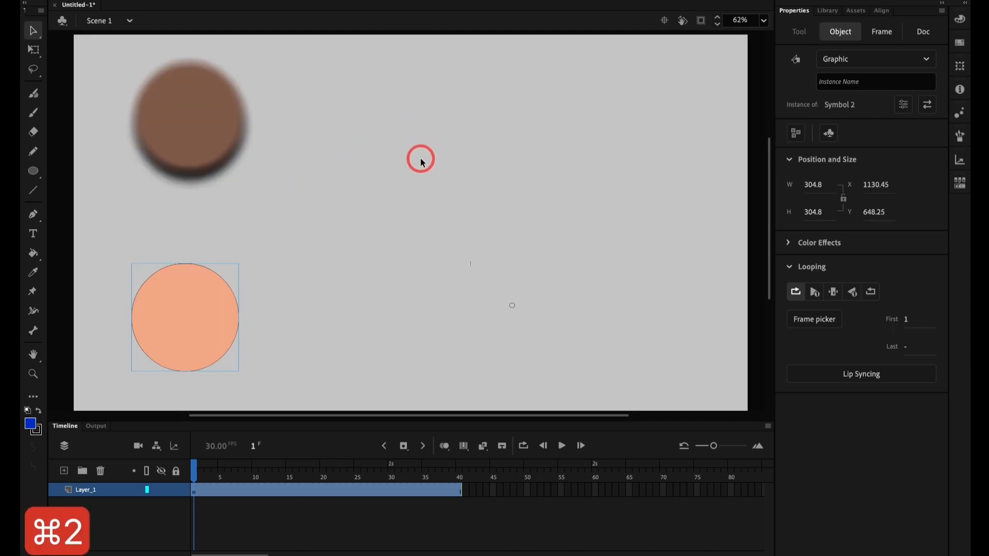
key("super+2")
Step: Select both symbols together, then the movie clip and the graphic individually, to compare their properties
key("super+a")
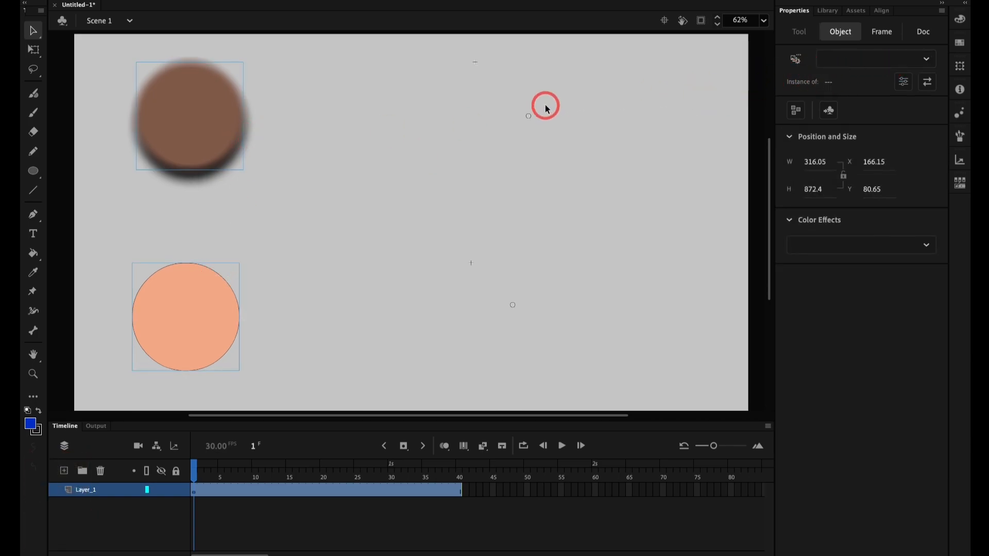
left_click(411, 184)
left_click(154, 122)
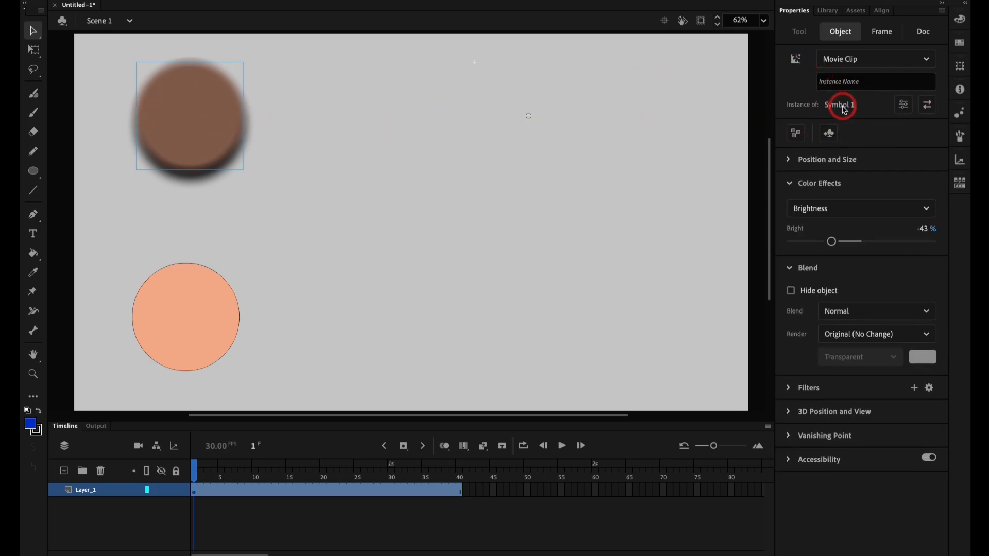
left_click(190, 327)
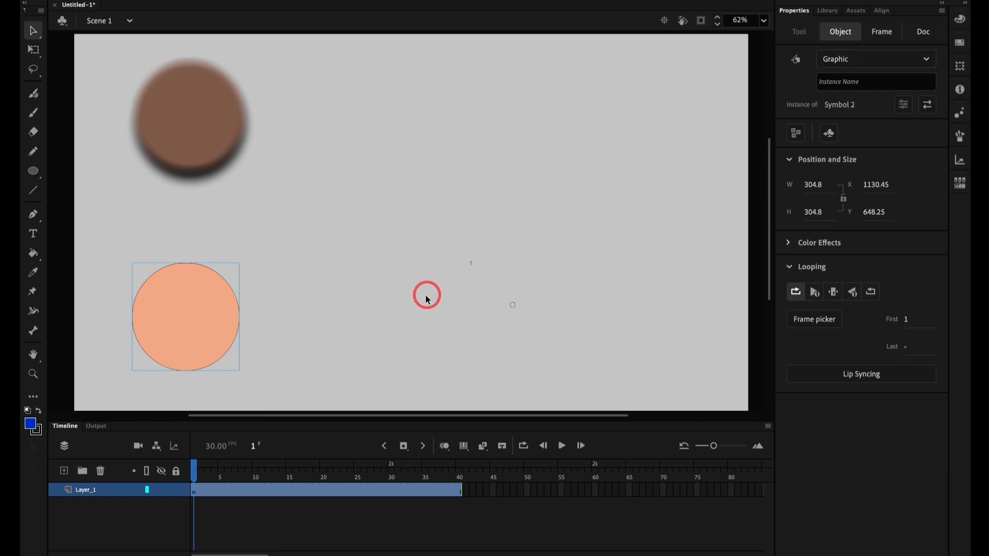
Step: Play the main timeline repeatedly and test the movie to compare how the movie clip and graphic animate
key("Return")
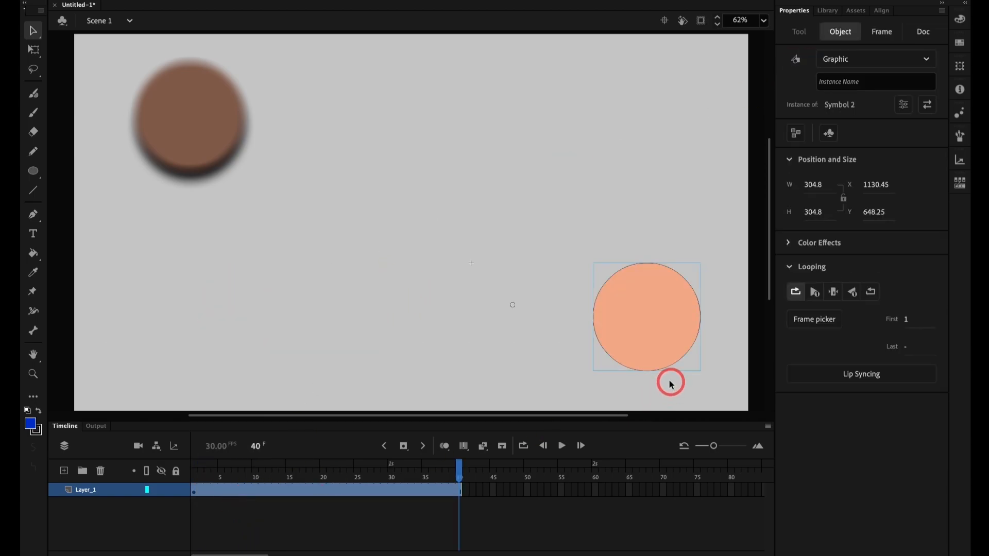
key("Return")
key("Return")
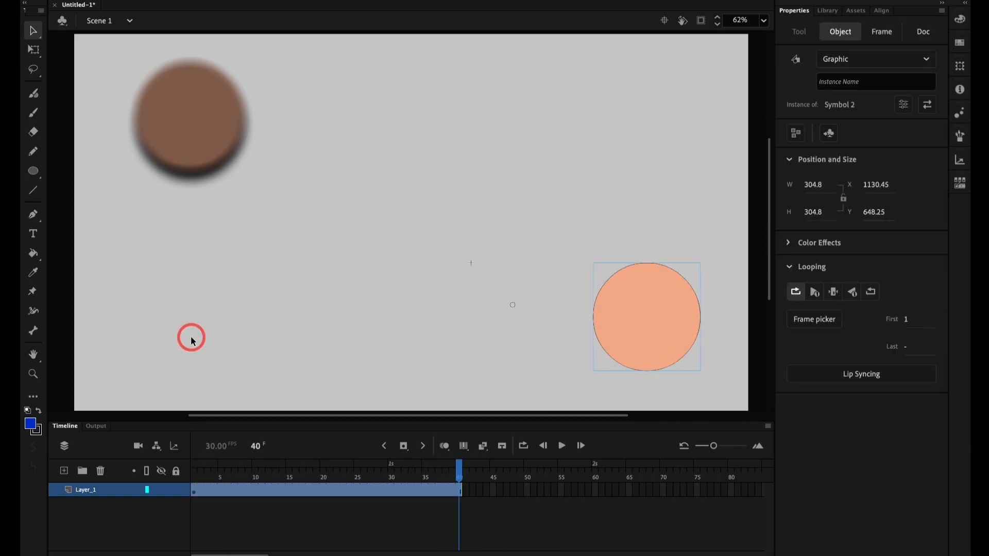
key("Return")
key("Return")
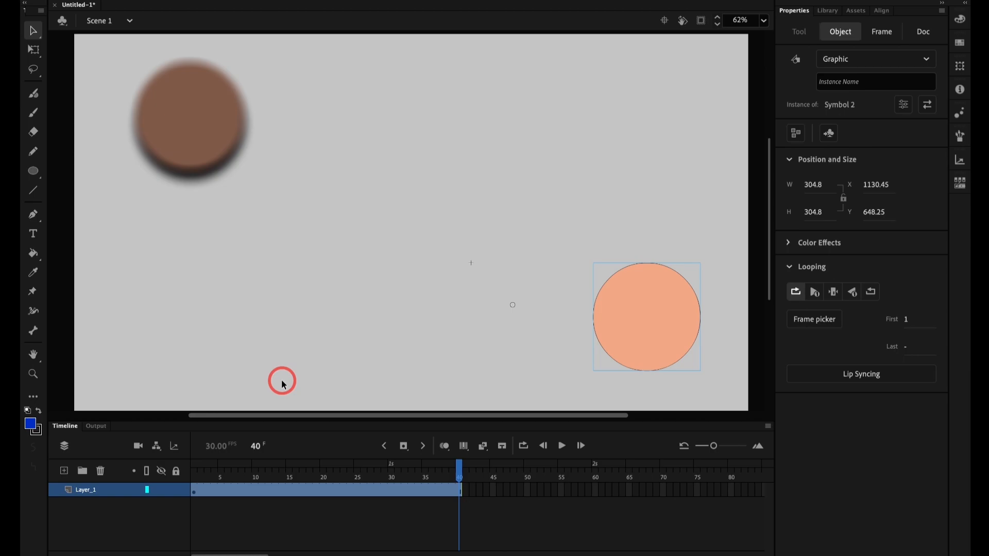
key("super+Return")
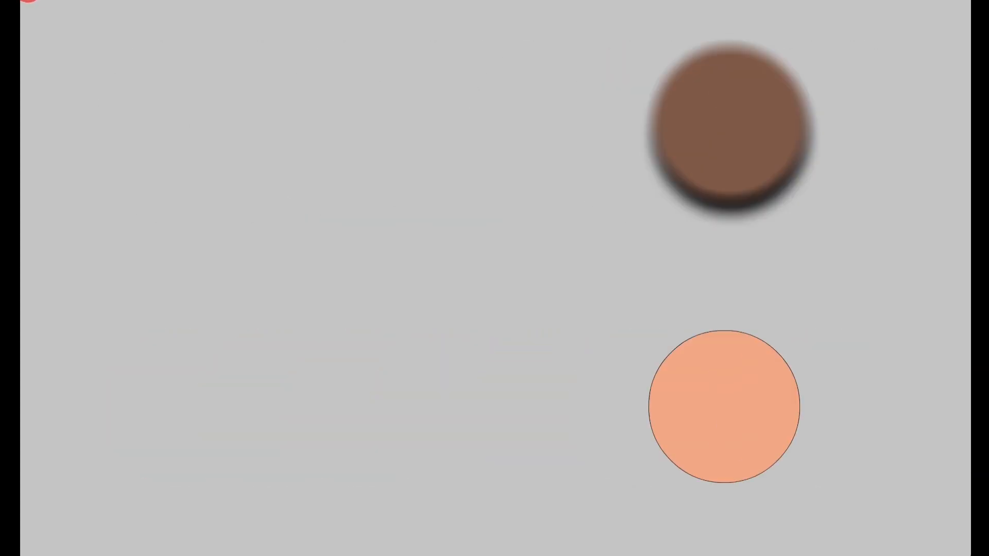
Step: Delete the blurred movie clip from the stage
key("super+2")
left_click(218, 144)
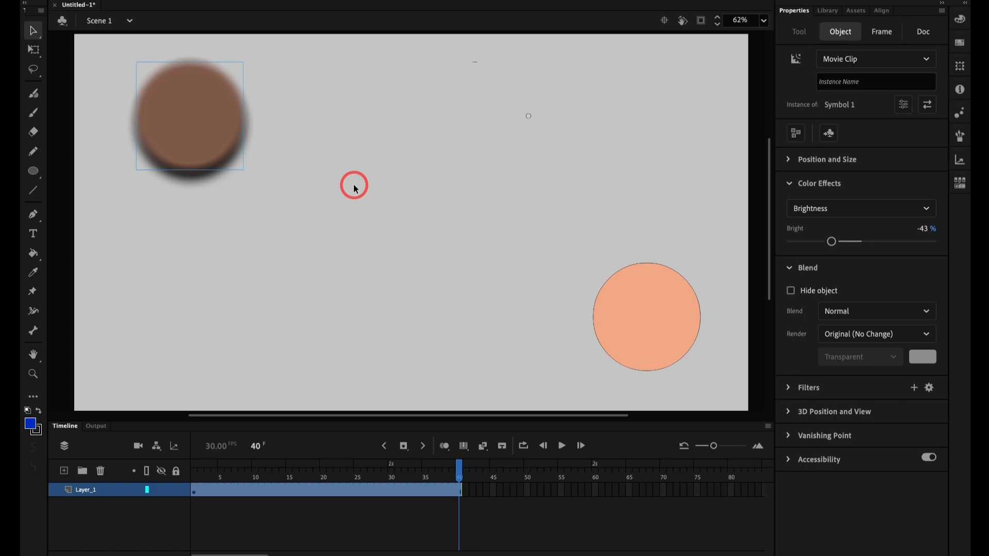
scroll(356, 189, "left", 3)
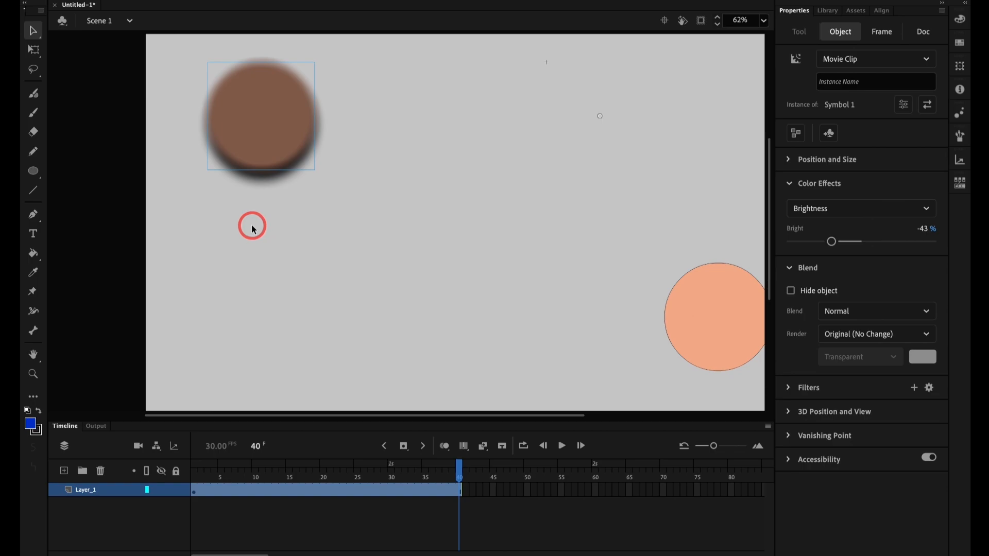
key("super+2")
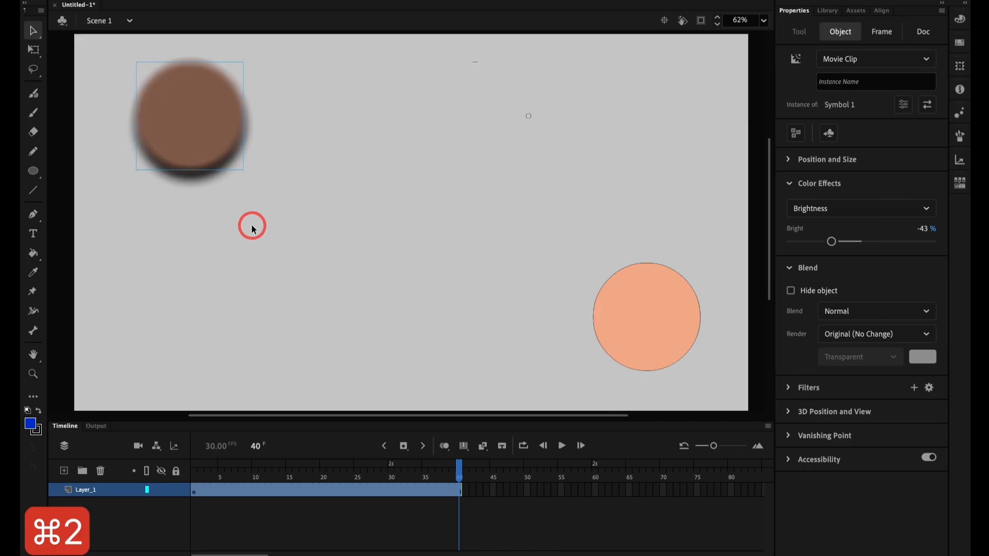
key("Delete")
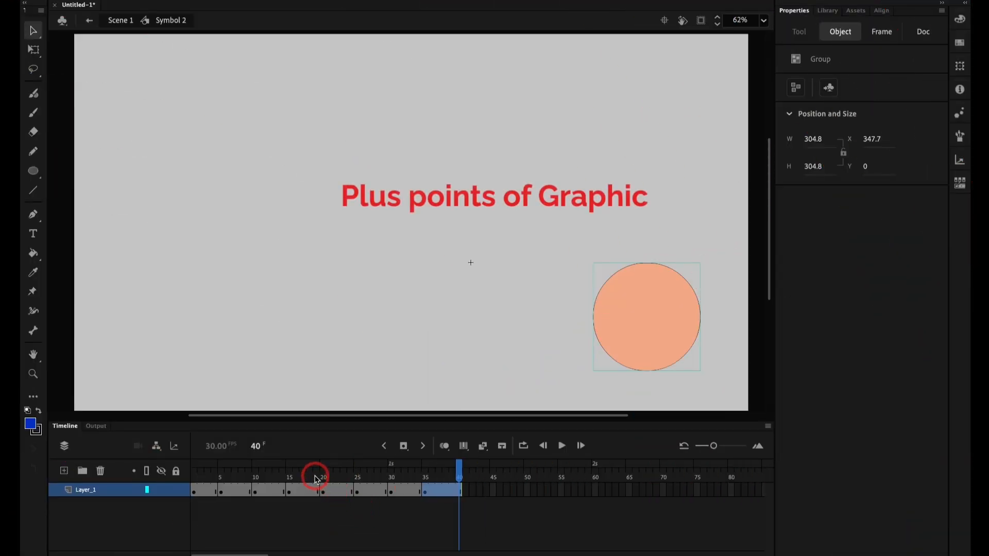
Step: Scrub the graphic symbol's nested timeline, and examine the instance's type, Color Effects and Looping settings in Scene 1
left_click_drag(316, 480, 379, 482)
left_click(123, 21)
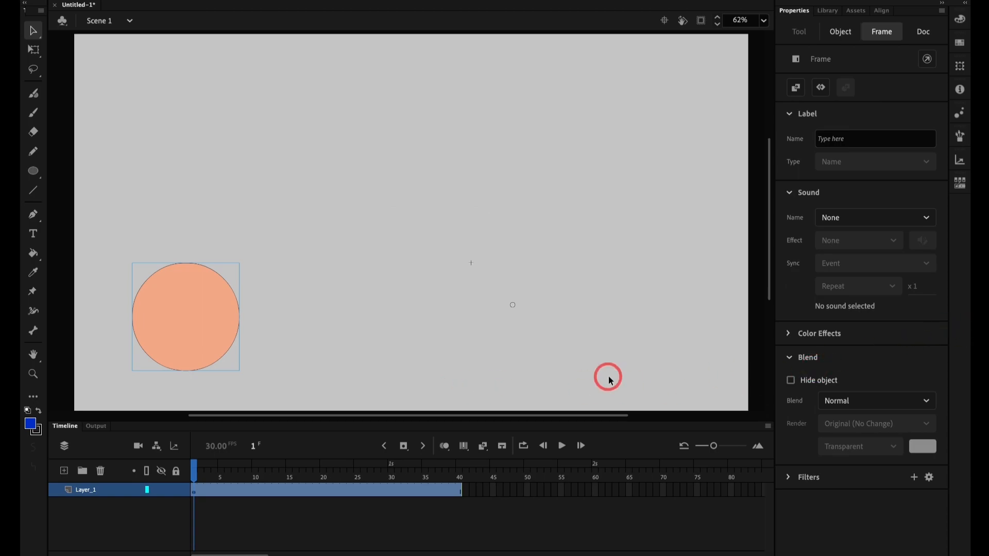
left_click(159, 344)
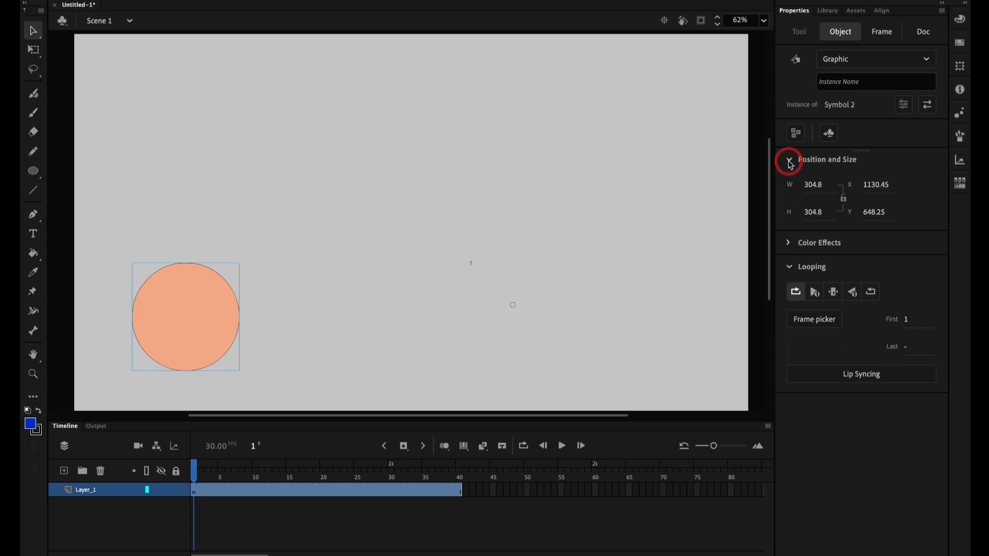
left_click(789, 244)
left_click(843, 267)
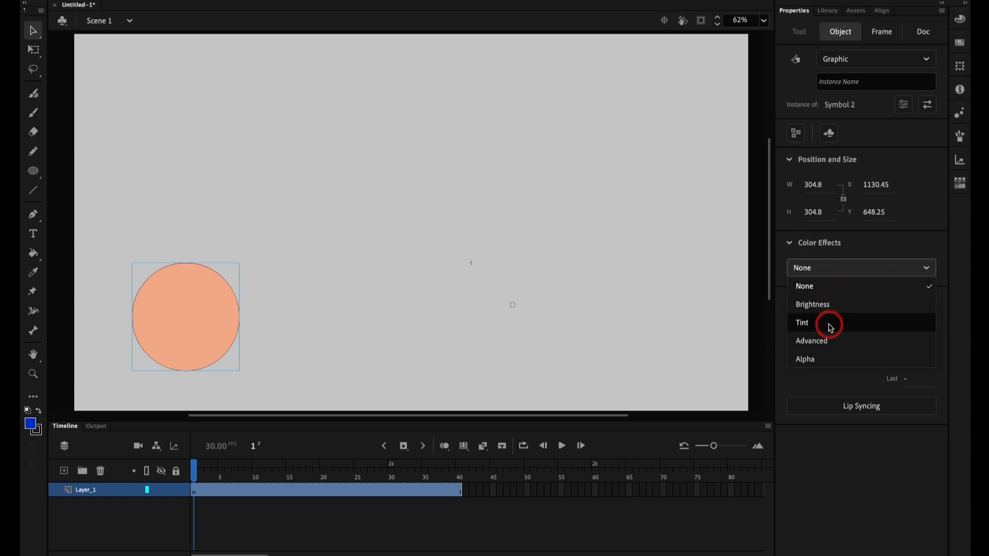
left_click(812, 459)
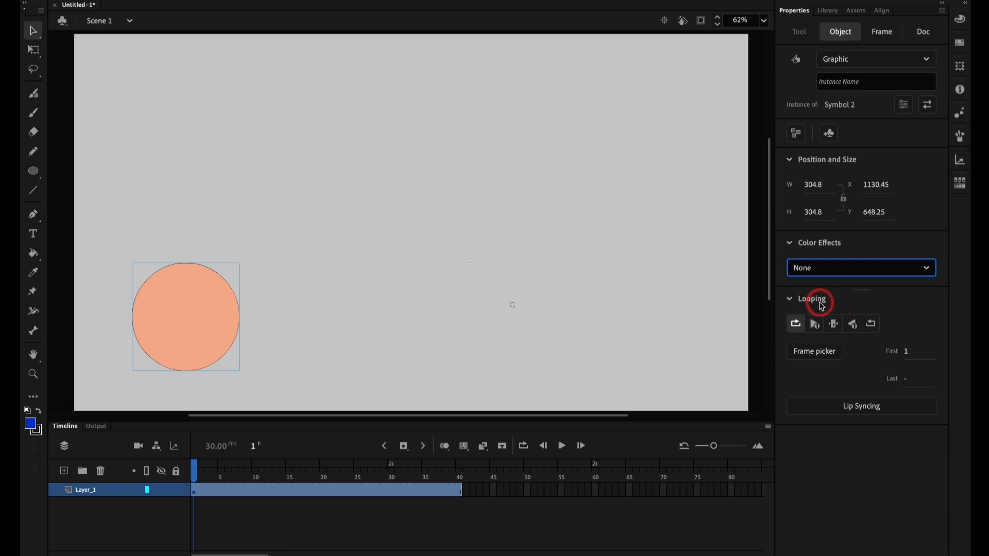
left_click(792, 85)
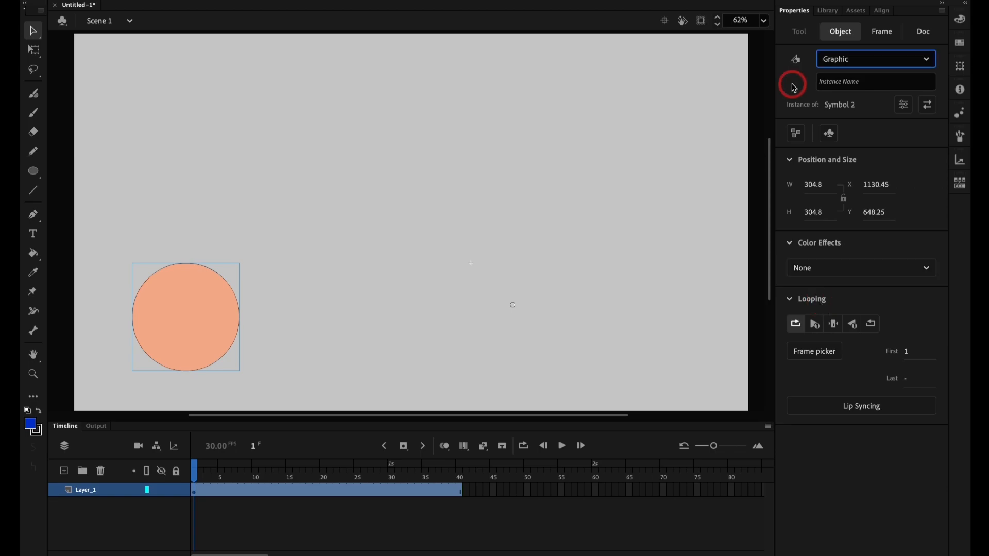
left_click(319, 275)
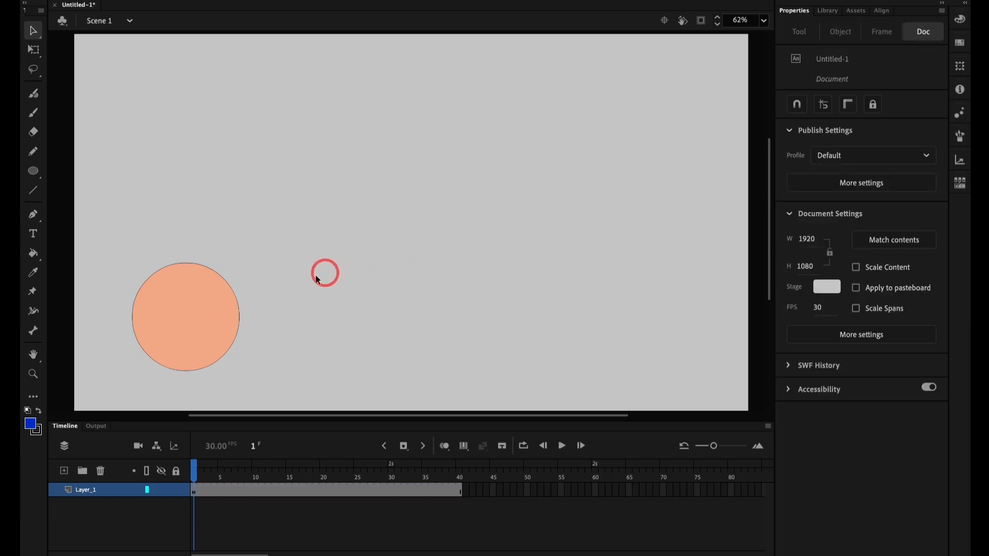
Step: Scrub through the nested keyframes inside the graphic symbol and return to the main scene
double_click(223, 320)
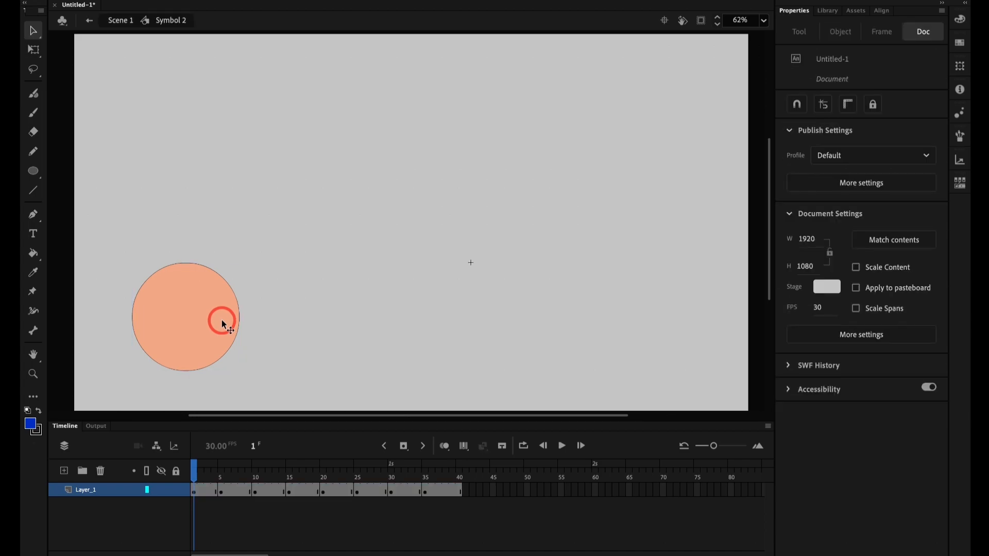
left_click_drag(308, 478, 188, 413)
left_click(119, 21)
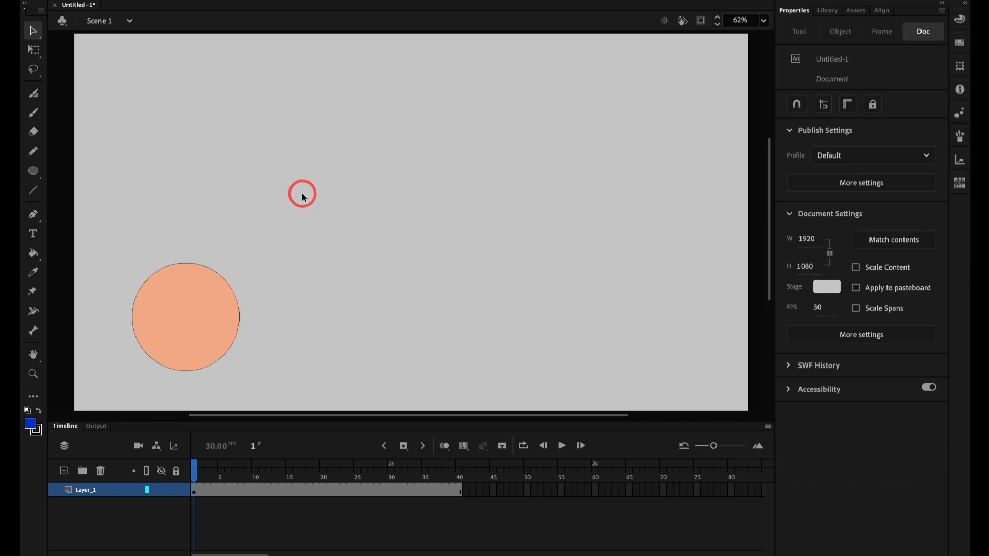
Step: Draw a blue circle about 261 px wide above the orange graphic symbol and select it
key("o")
scroll(159, 86, "right", 2)
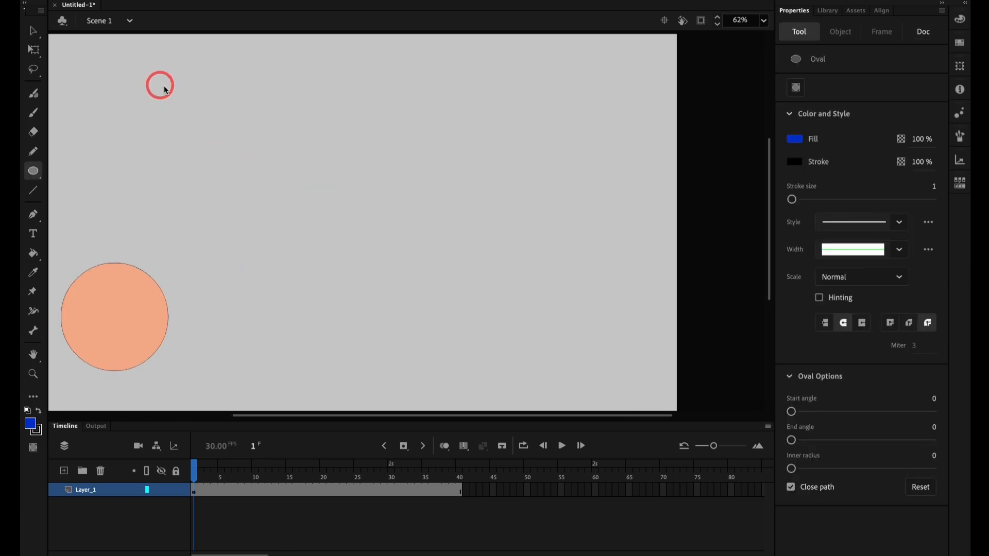
key("super+2")
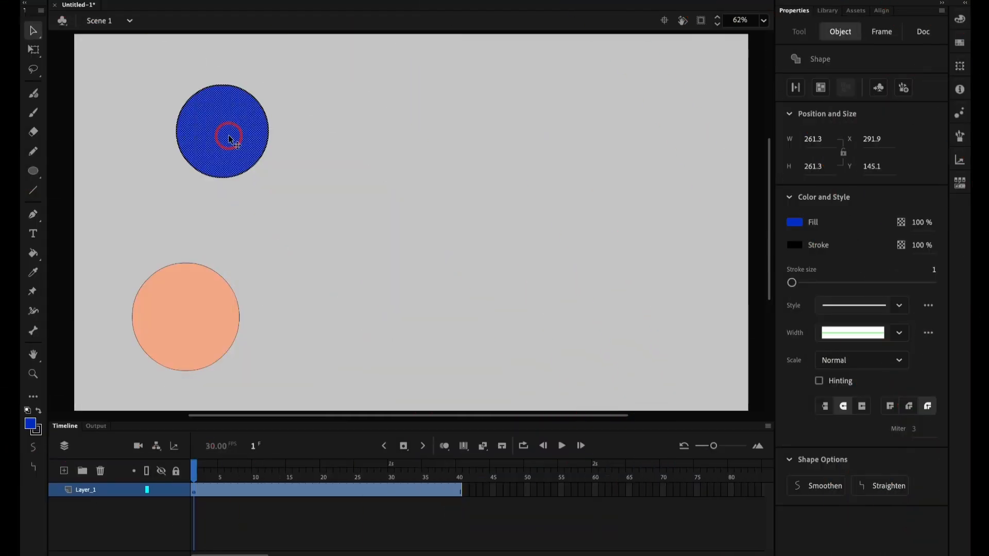
Step: Convert the selected blue circle into a symbol of type Button named Symbol 3
key("F8")
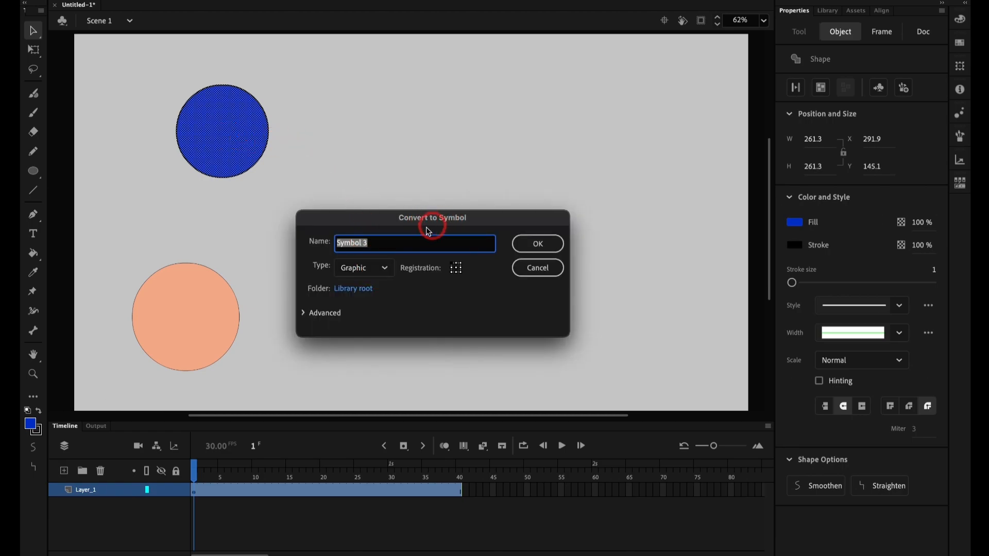
left_click(365, 268)
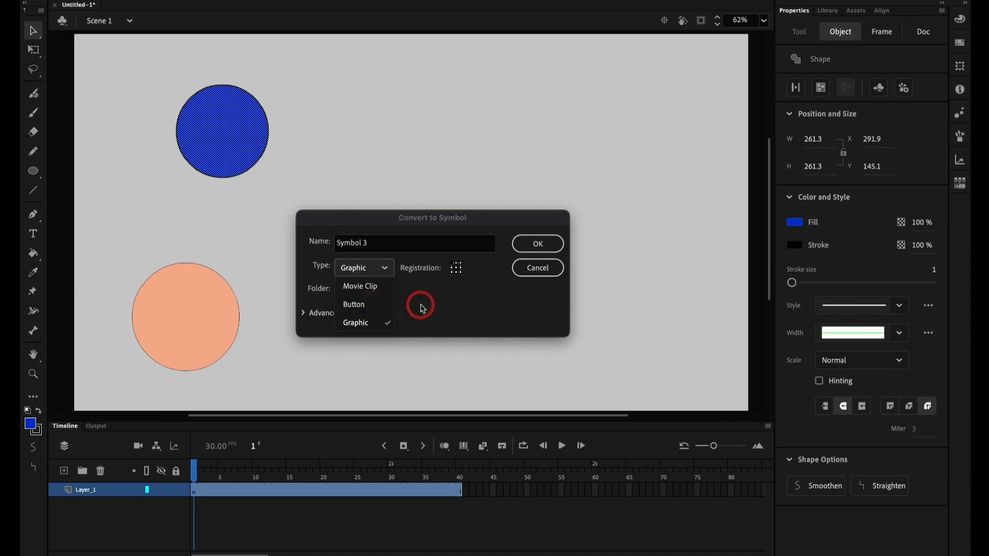
left_click(361, 307)
left_click(555, 250)
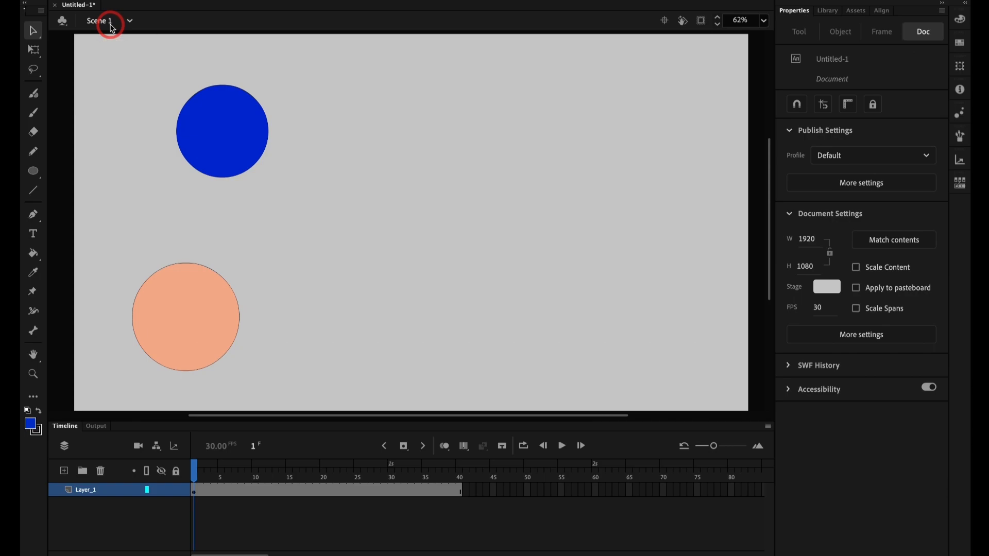
Step: Examine the Color Effects, Blend and Filters options available for the blue button instance
left_click(222, 131)
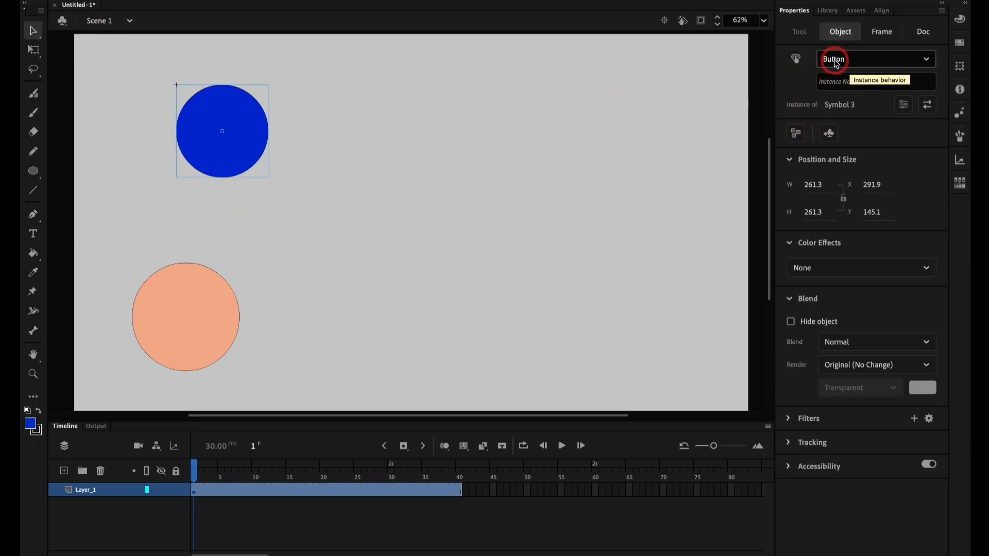
left_click(818, 271)
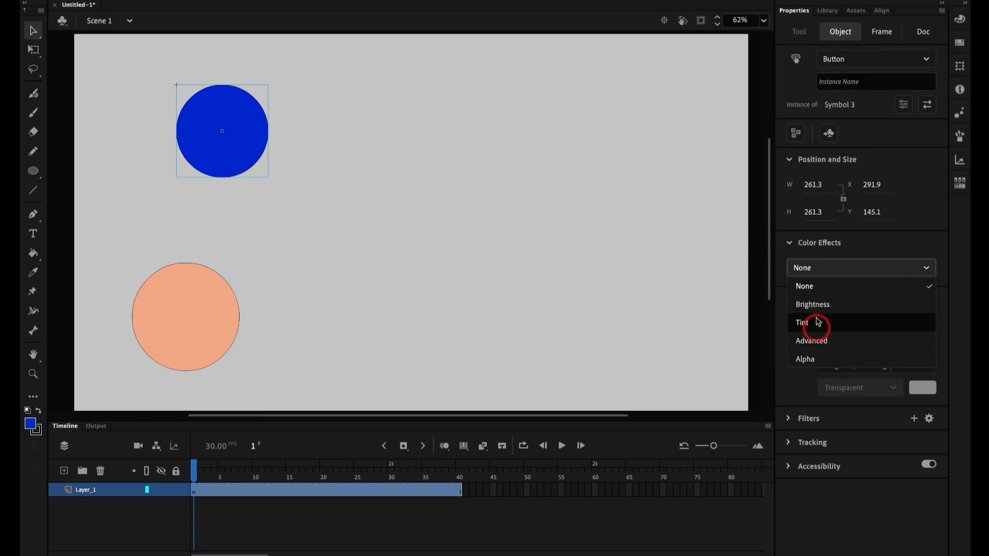
left_click(882, 242)
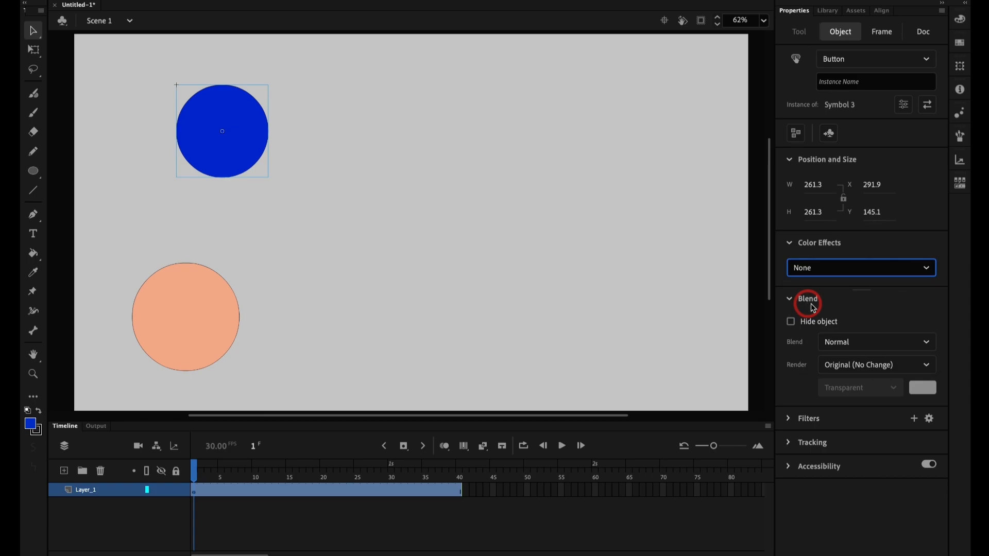
left_click(824, 341)
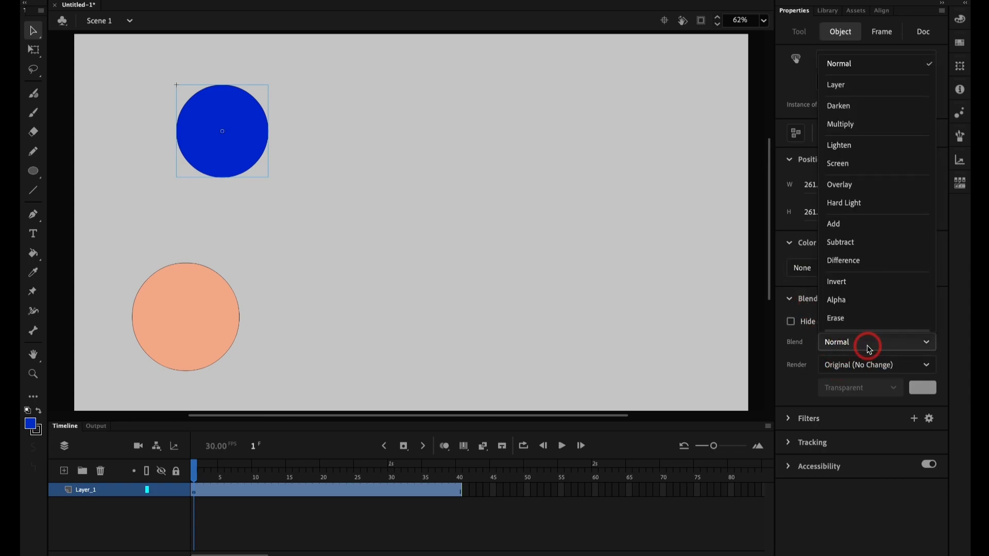
left_click(870, 350)
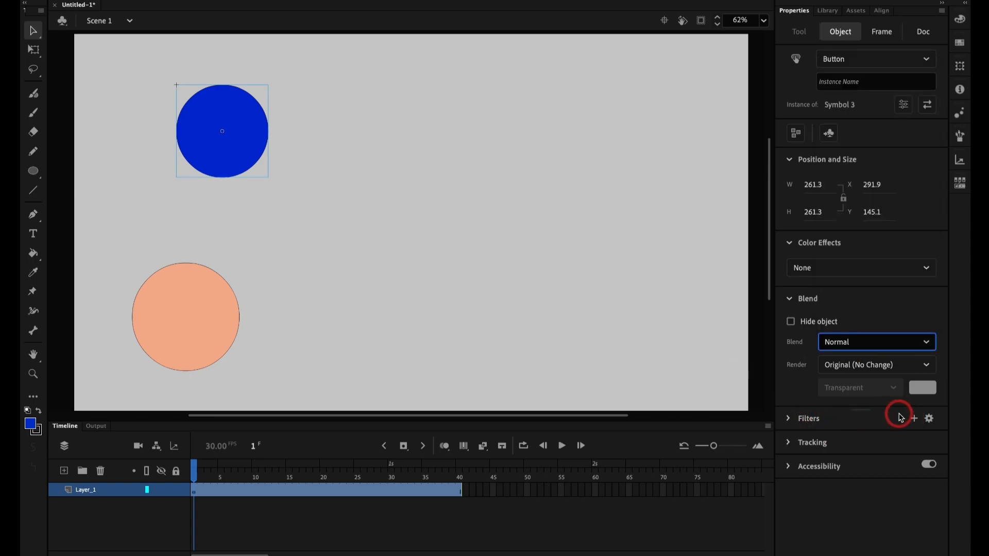
left_click(914, 418)
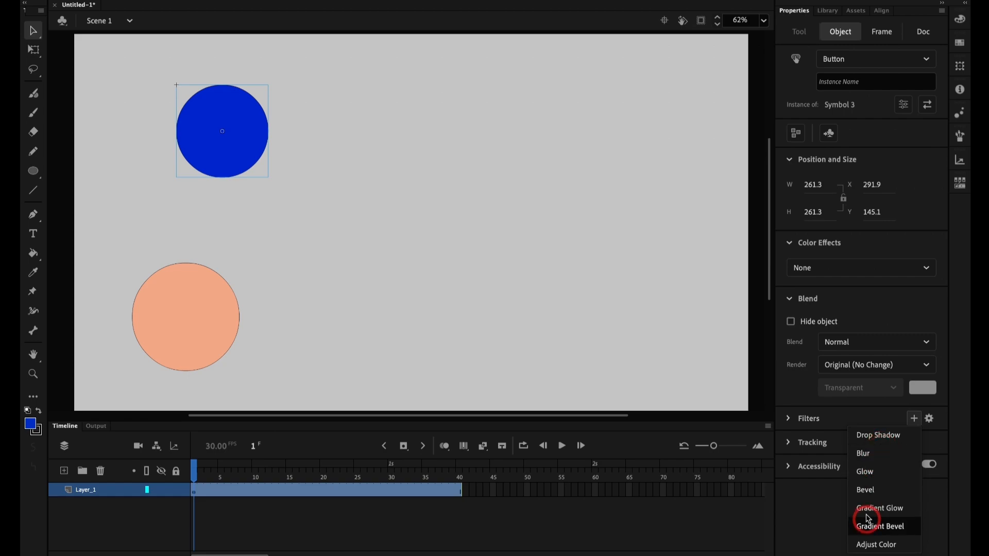
left_click(826, 510)
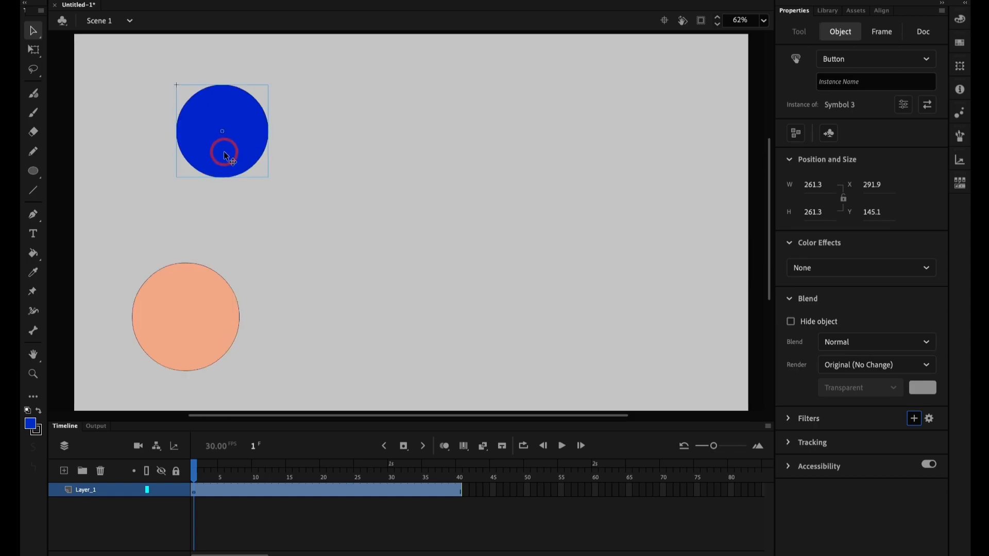
Step: Inside the blue button symbol, add a keyframe for the Over state and enlarge its circle to about 329 px wide
double_click(226, 153)
left_click(223, 468)
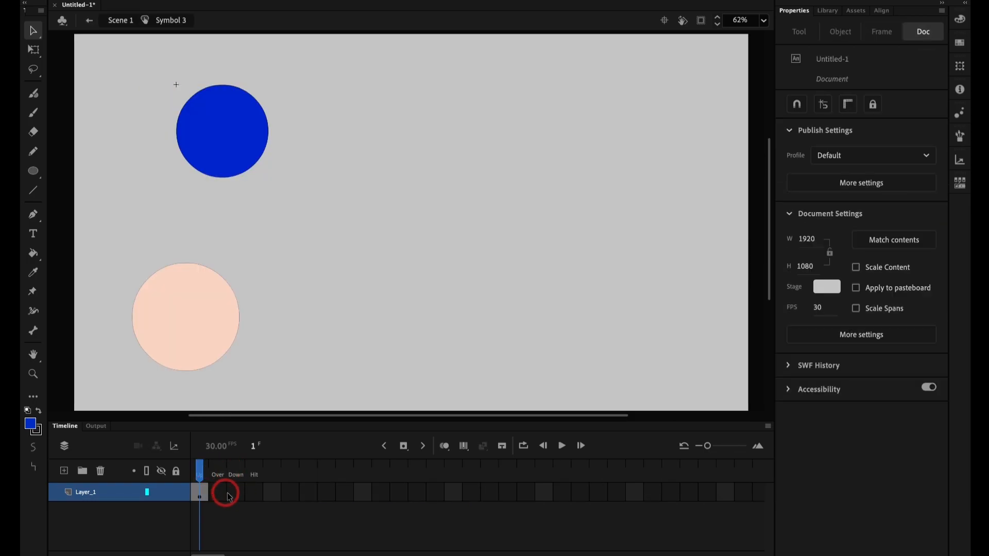
left_click(216, 492)
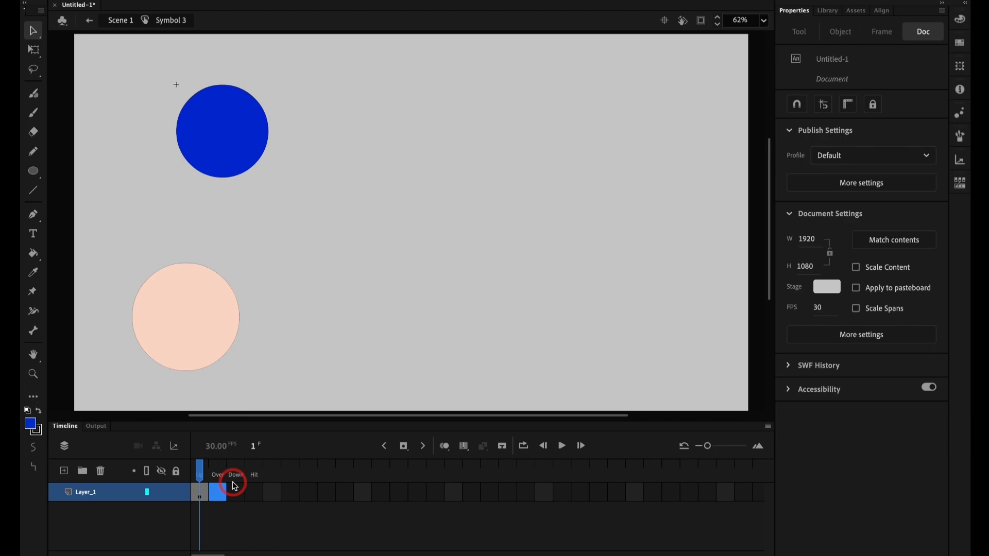
key("F6")
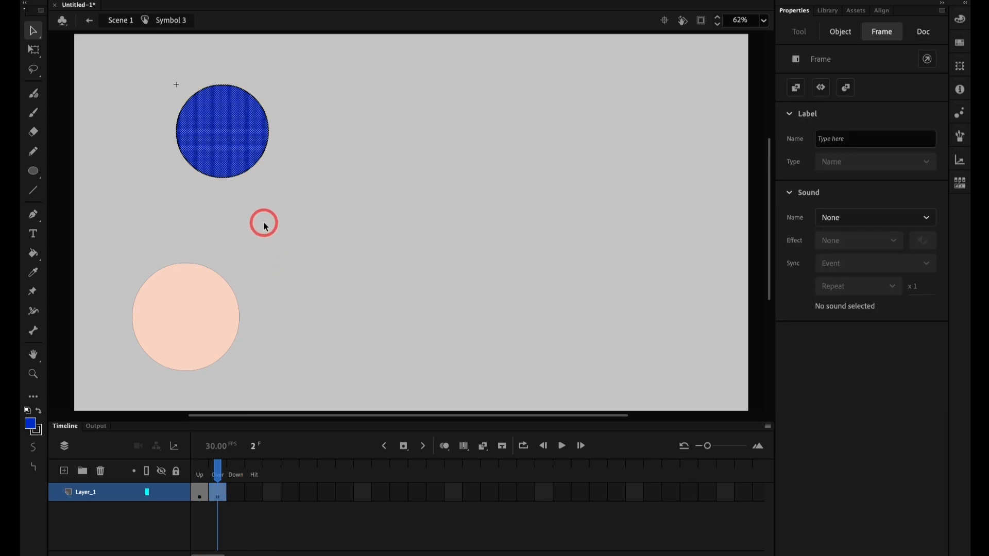
key("q")
left_click_drag(267, 176, 279, 189)
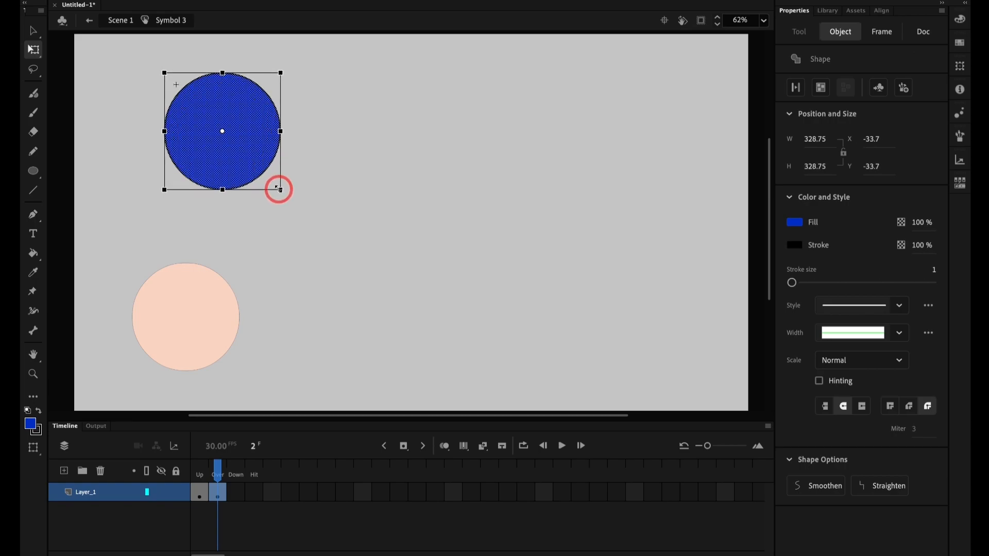
Step: Add a keyframe for the button's Down state with the circle shrunk to about 239 px wide and filled dark red
left_click(236, 495)
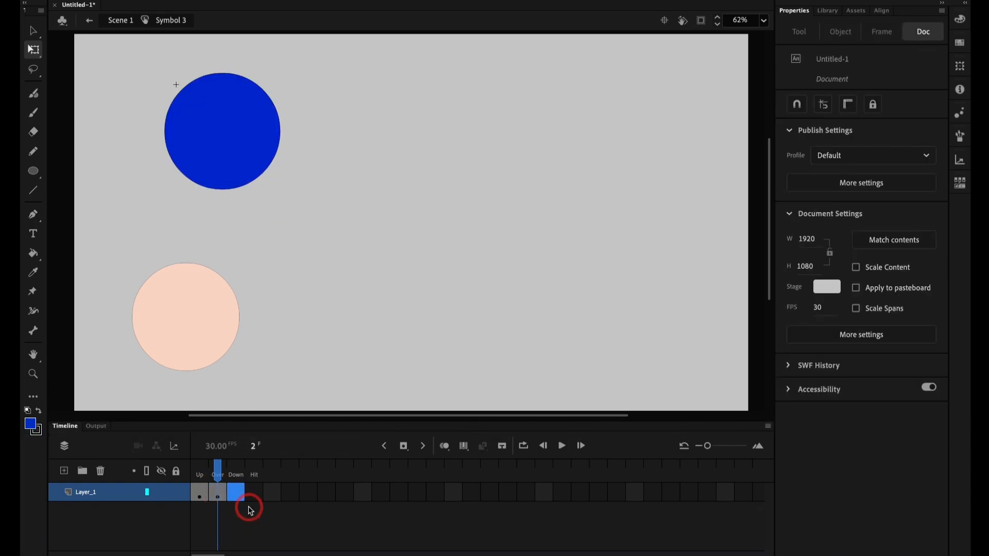
key("F6")
left_click_drag(281, 187, 272, 177)
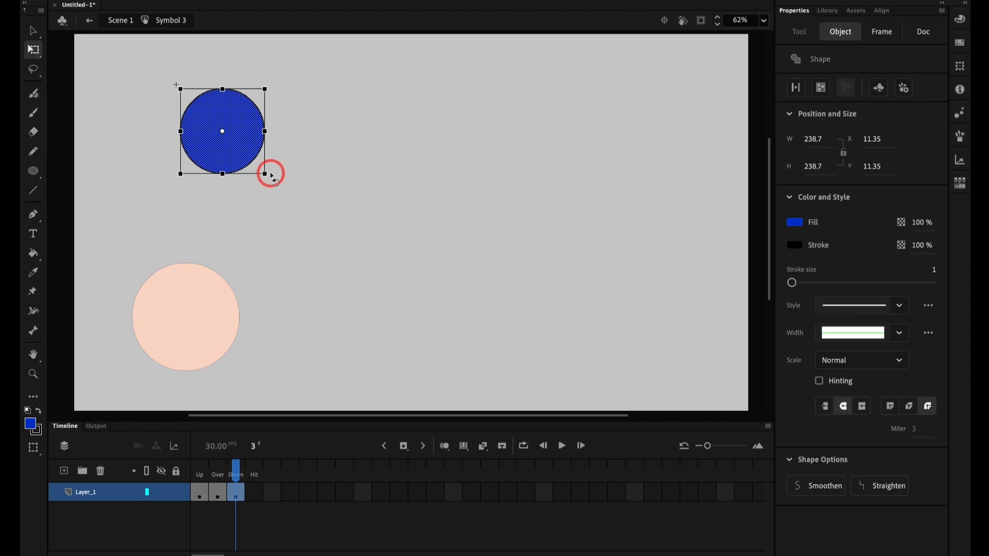
left_click(31, 424)
left_click(103, 337)
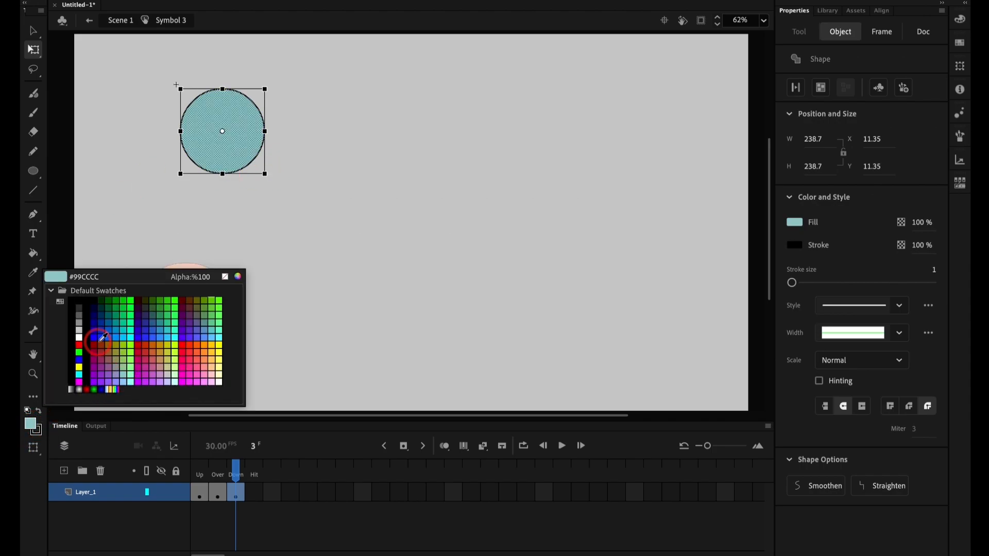
left_click(104, 343)
Step: Add a keyframe for the button's Hit state and squash its circle vertically into a flat ellipse
left_click(260, 495)
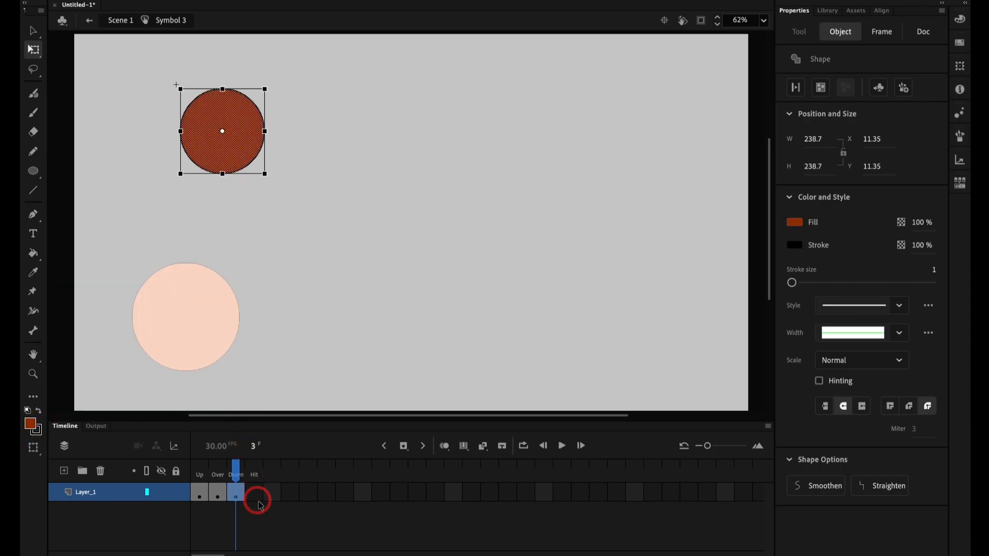
left_click(261, 496)
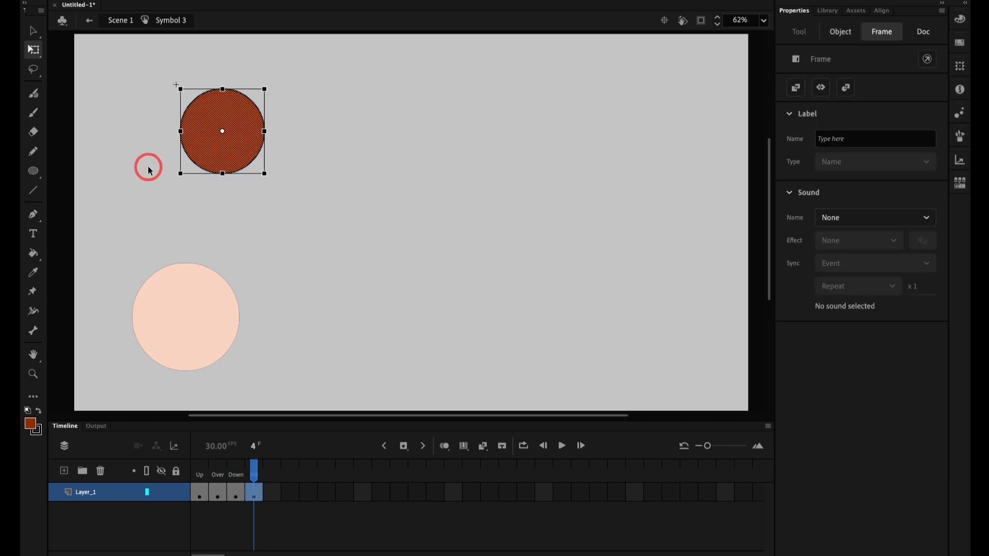
left_click_drag(223, 88, 223, 115)
left_click(285, 161)
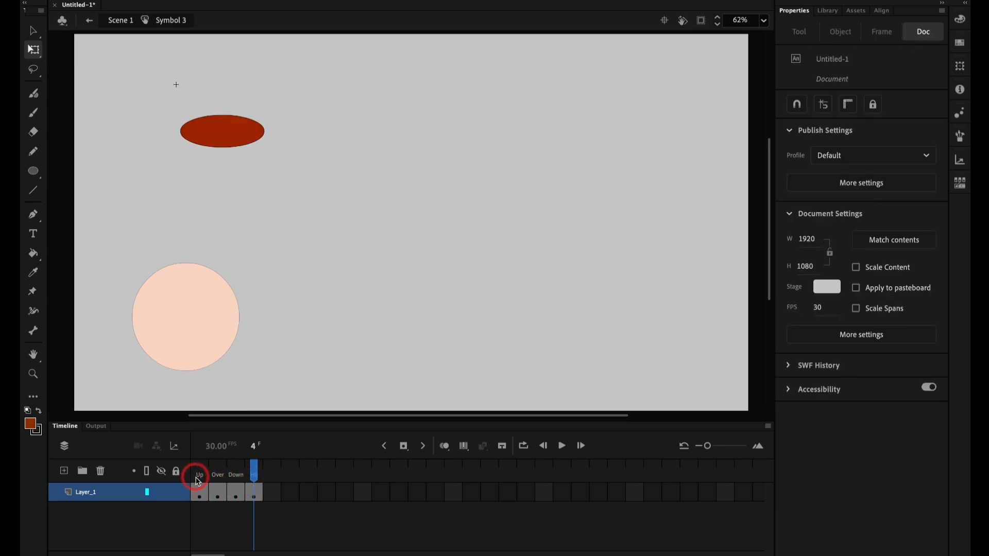
Step: Review the button's Up, Over, Down and Hit frames and return to Scene 1
left_click(201, 480)
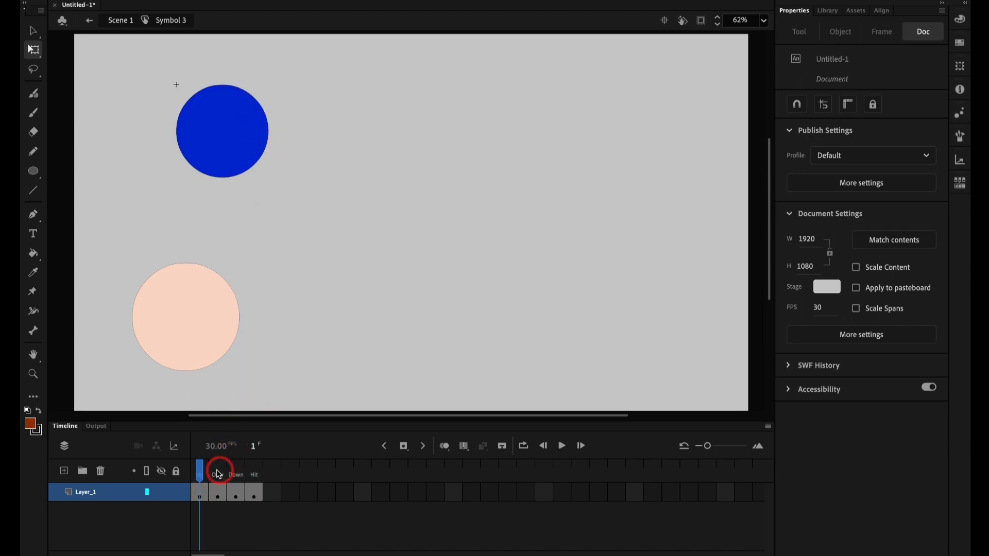
left_click(217, 469)
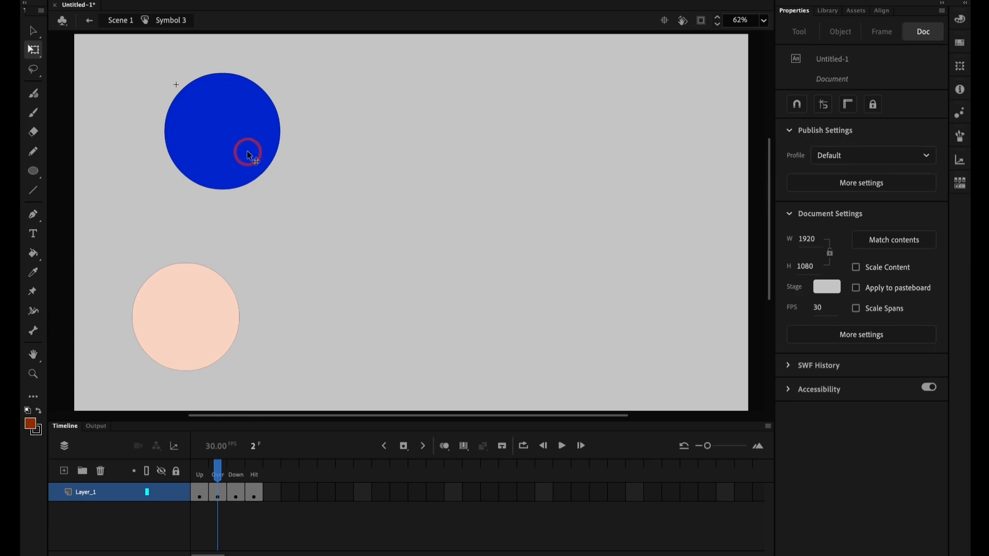
left_click(200, 473)
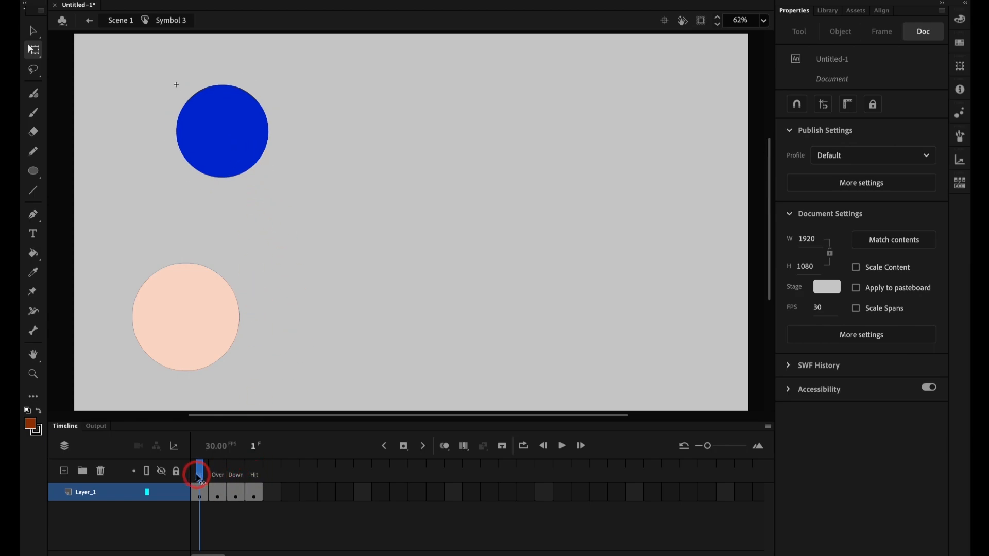
left_click(216, 473)
left_click(235, 473)
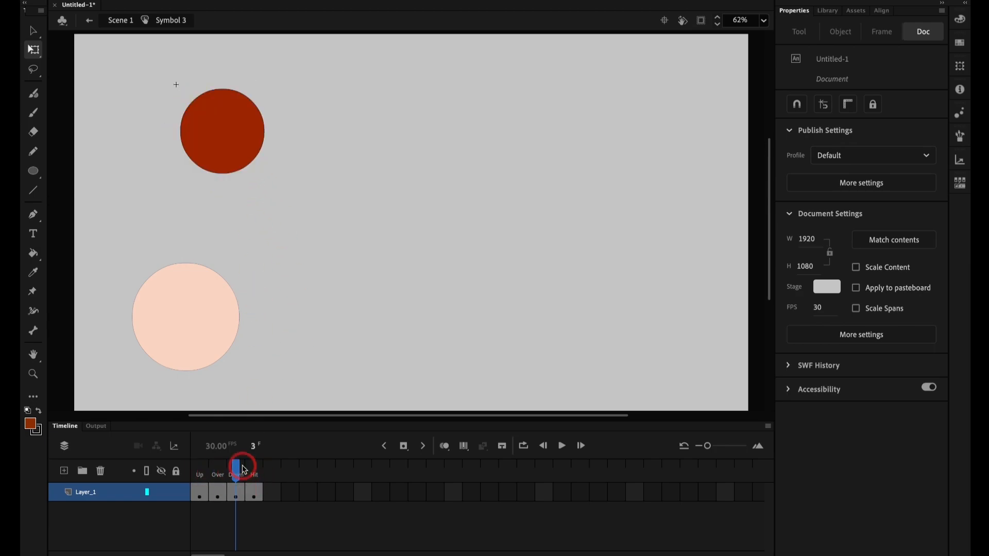
left_click(254, 473)
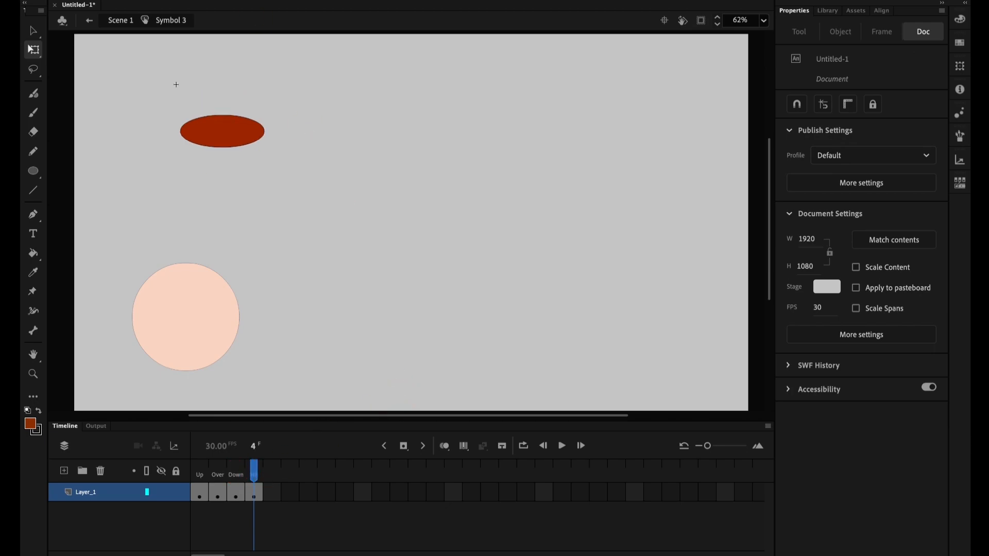
left_click(118, 22)
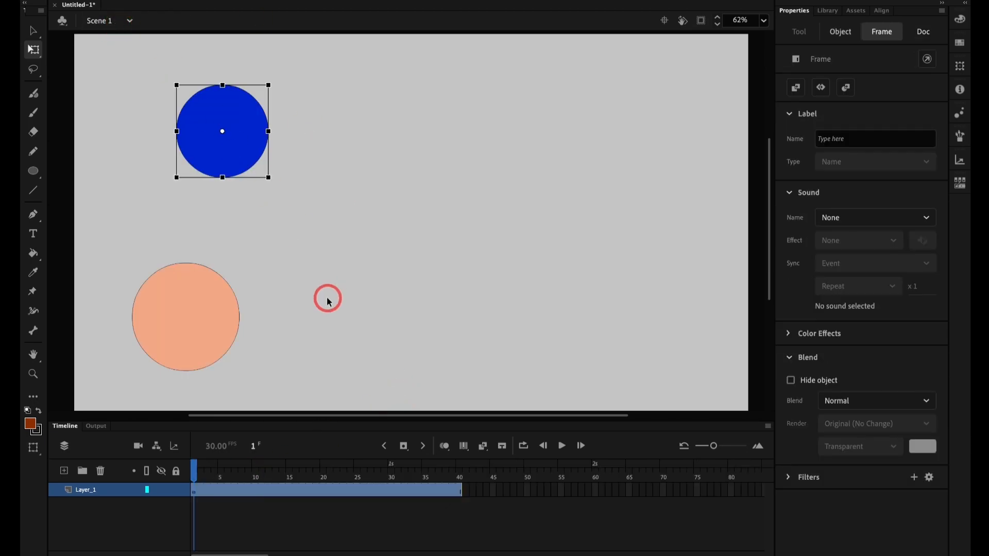
Step: Play the main timeline, and test the movie to try out the blue button's Over and Down states
key("Return")
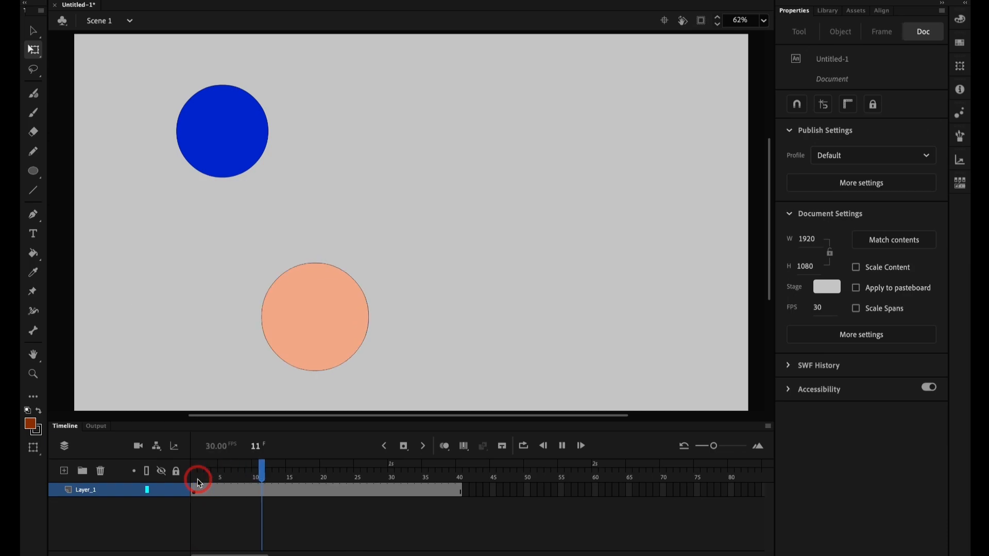
left_click(200, 483)
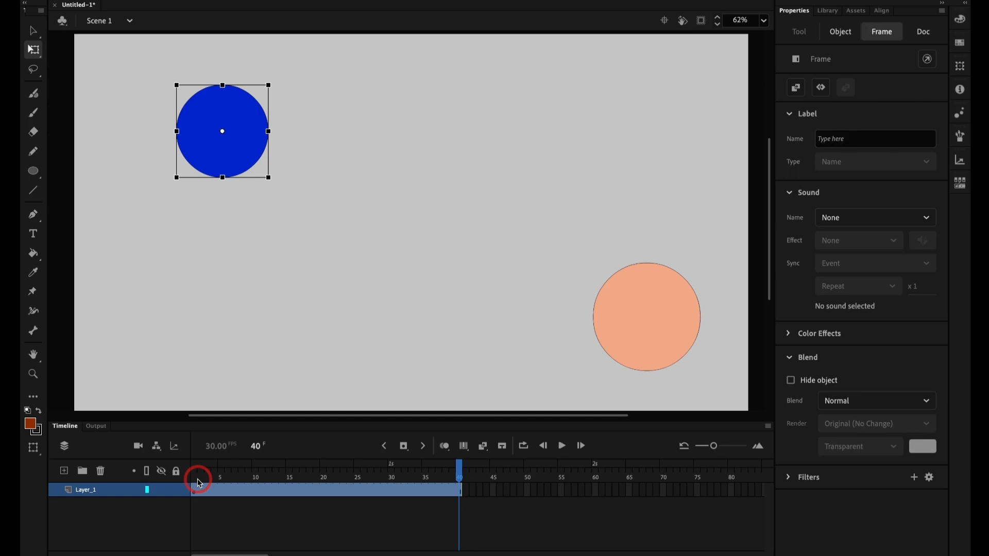
key("super+Return")
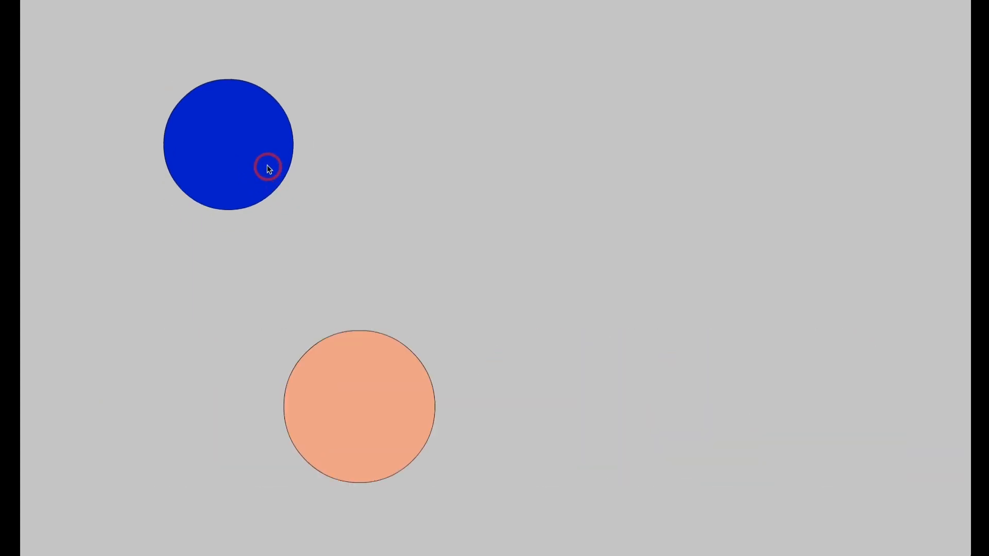
left_click(256, 154)
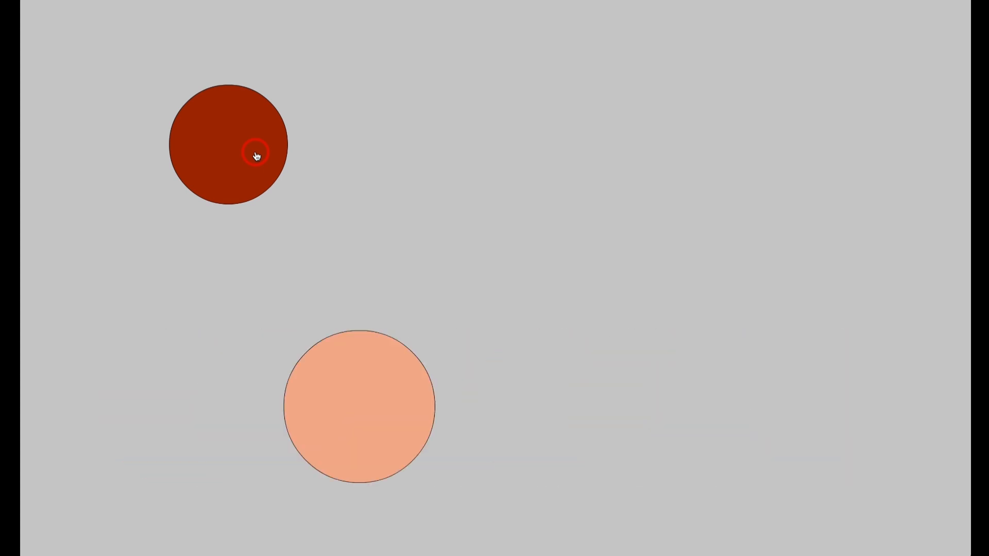
left_click(256, 155)
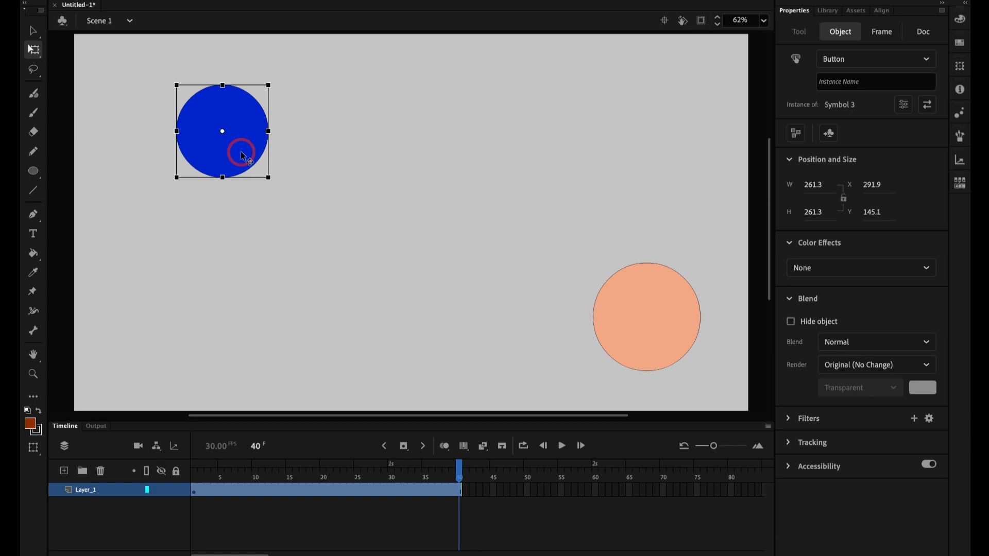
Step: Draw a dark red circle about 242 px wide mid-stage and convert it into a Movie Clip symbol named Symbol 4
left_click(653, 268)
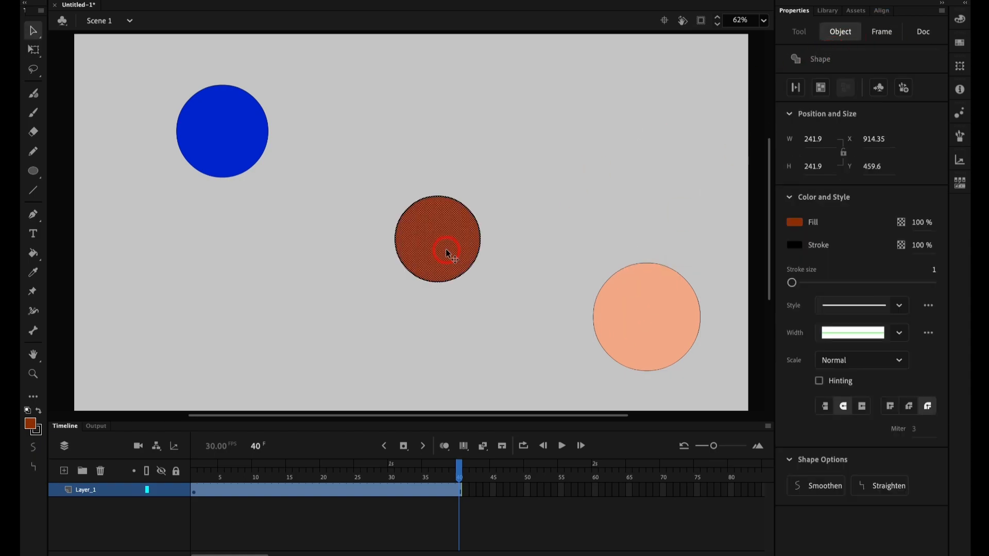
key("F8")
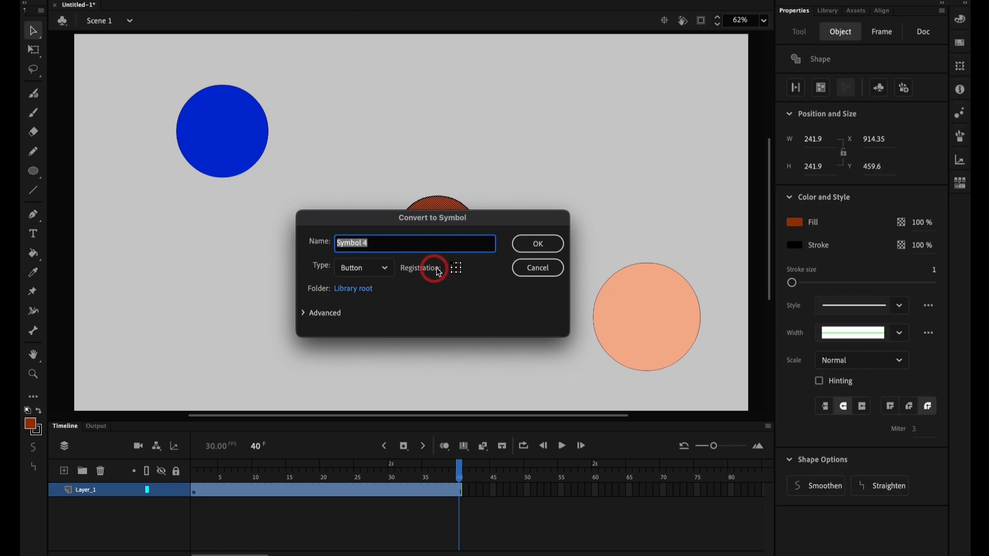
left_click(364, 268)
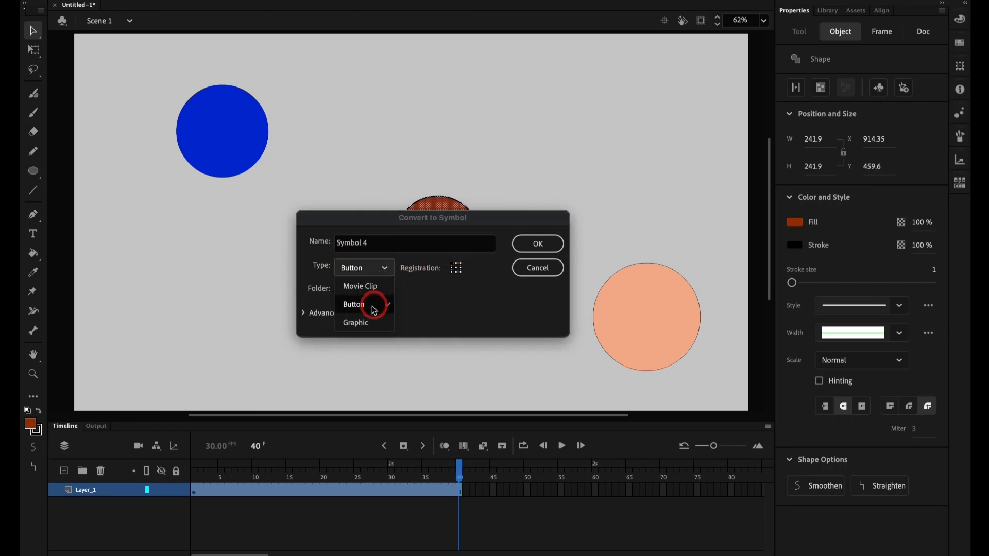
left_click(369, 286)
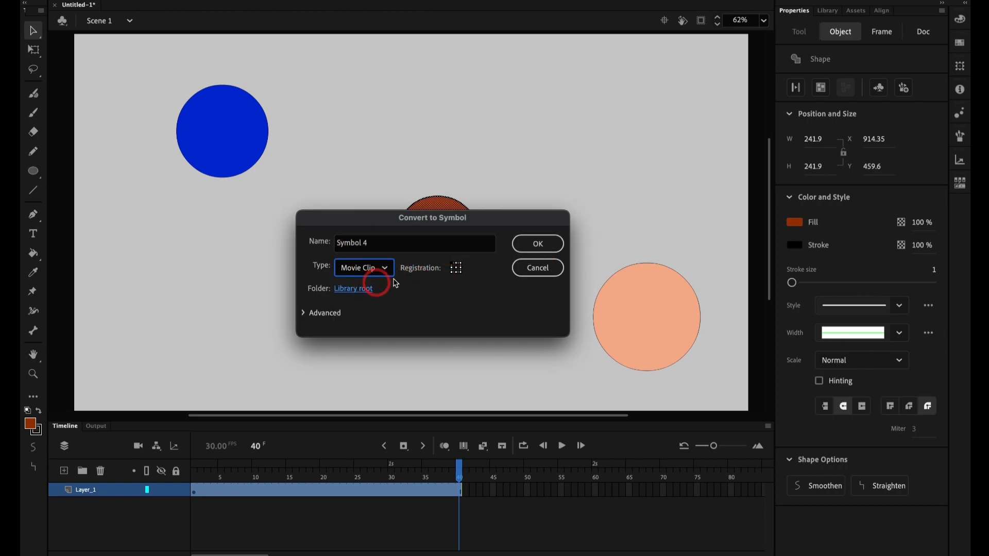
left_click(539, 241)
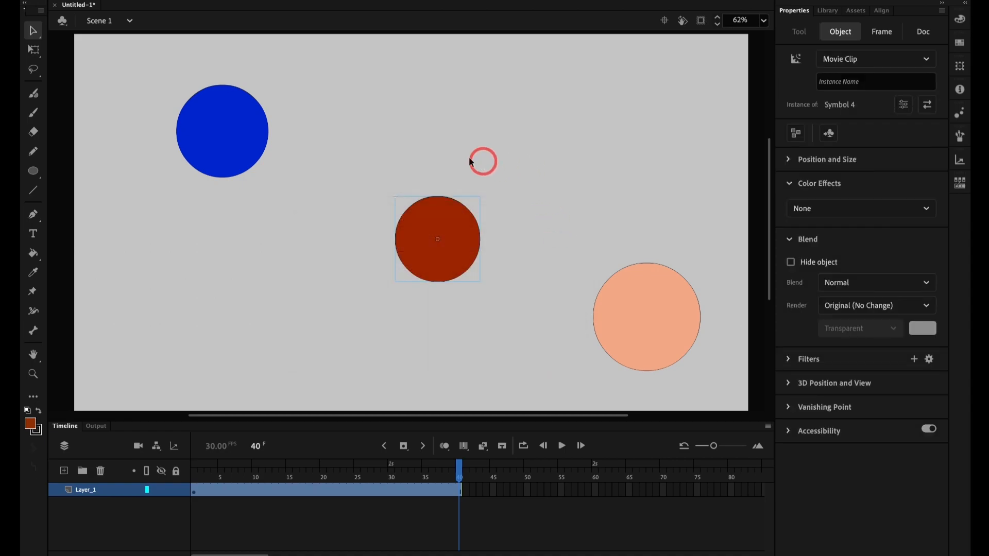
Step: Compare the instance properties of the blue button, the red movie clip and the orange graphic symbol
left_click(243, 123)
left_click(447, 251)
left_click(216, 134)
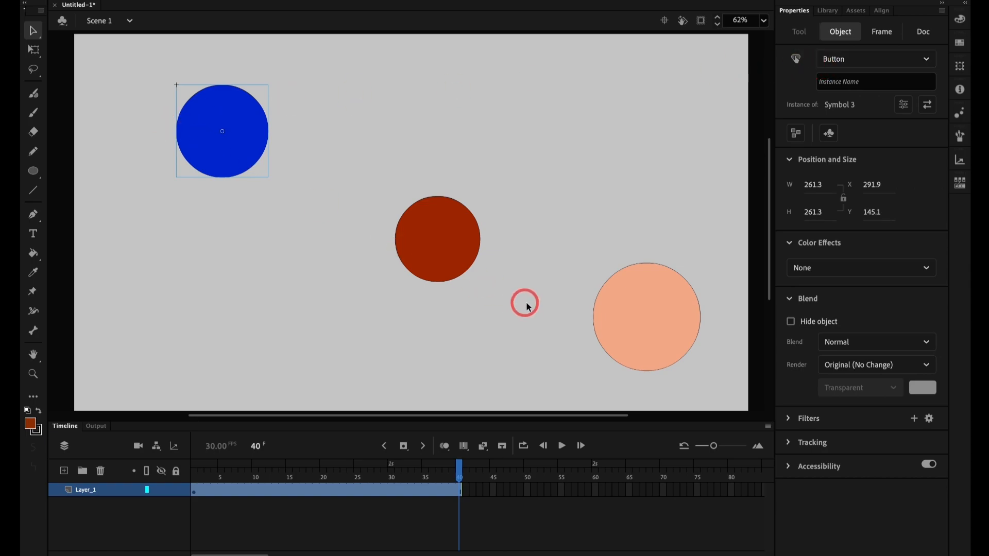
left_click(603, 324)
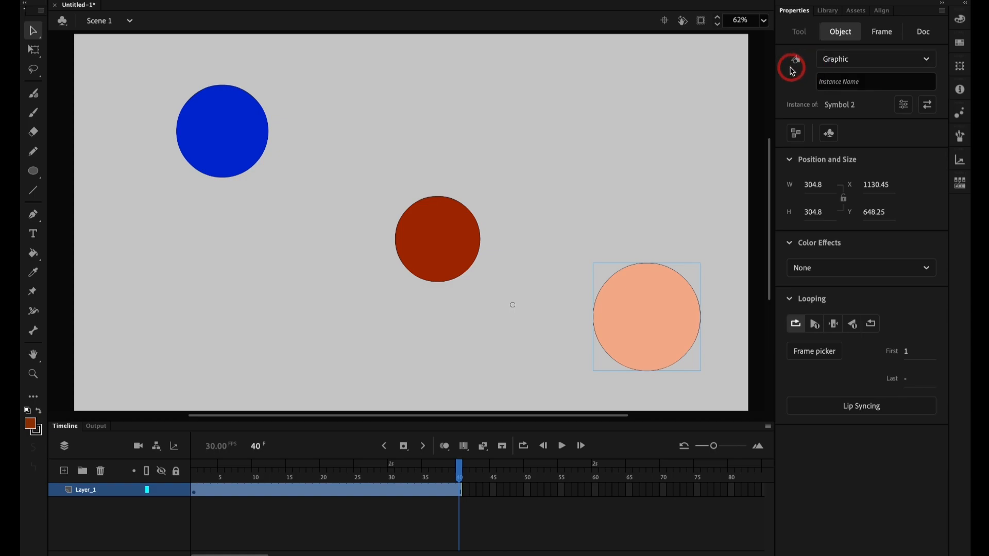